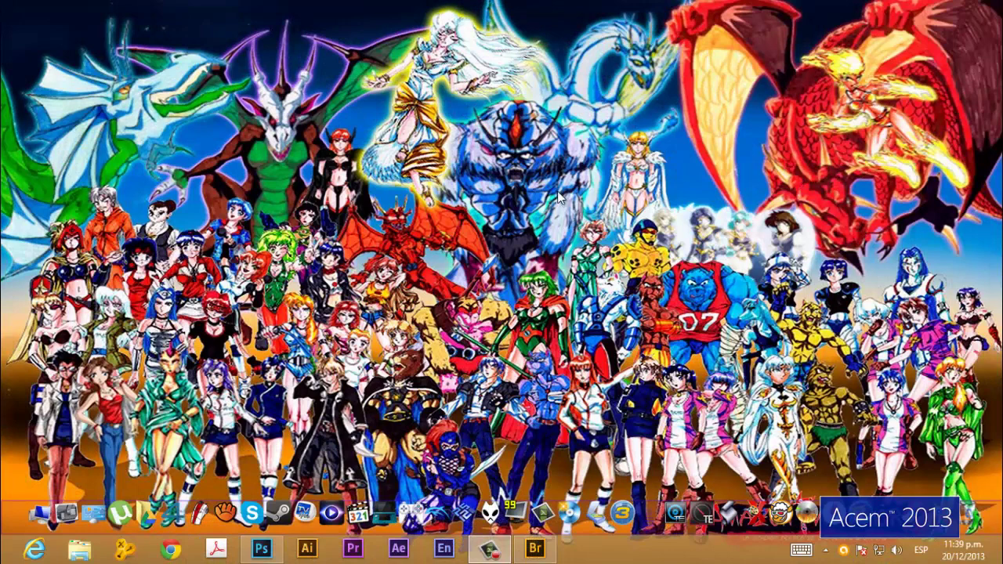
- Bring Adobe Bridge forward and enlarge the Previsualizar panel while previewing img004.jpg
{"action": "left_click", "coordinate": [535, 548]}
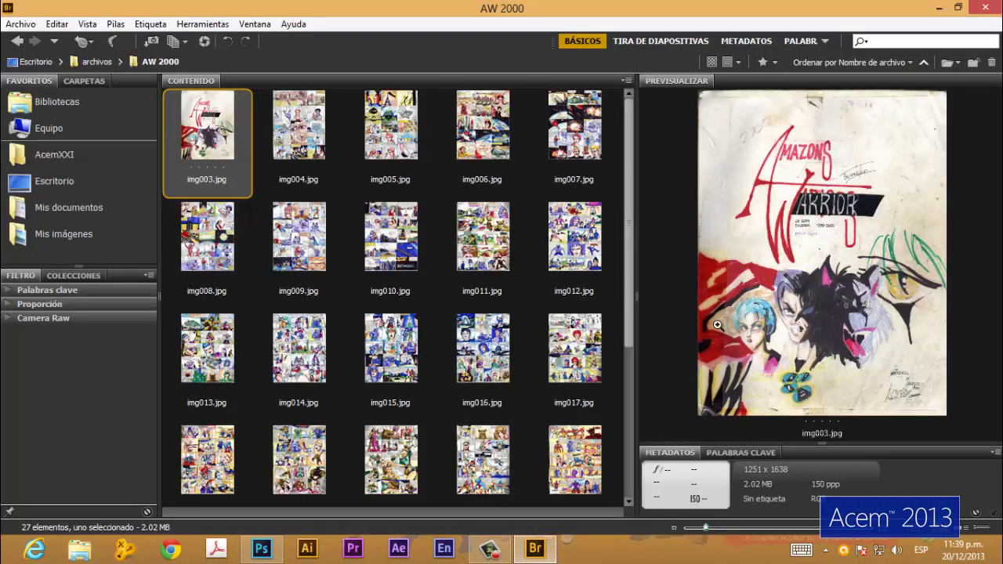
{"action": "left_click_drag", "start_coordinate": [636, 293], "coordinate": [620, 295]}
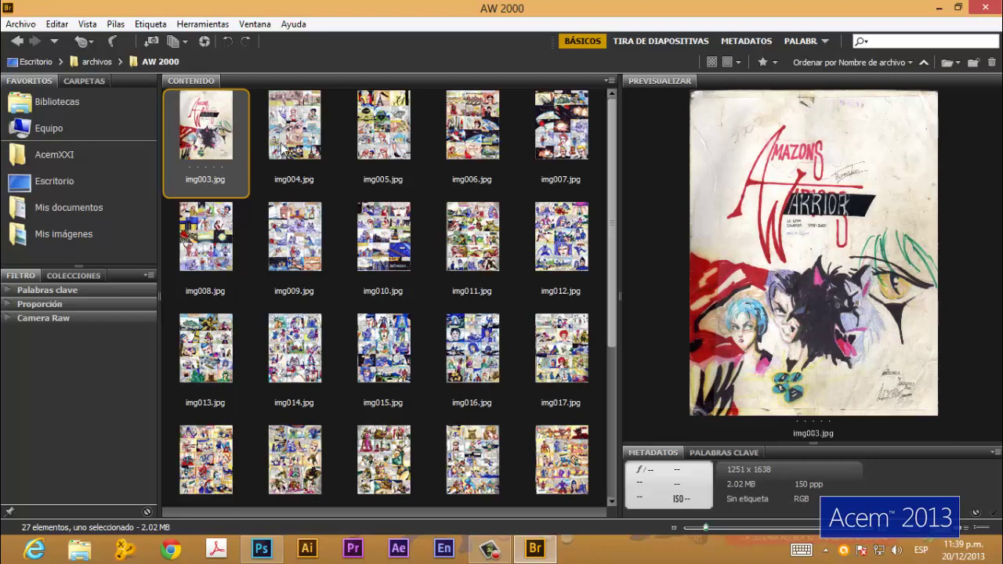
{"action": "left_click", "coordinate": [283, 149]}
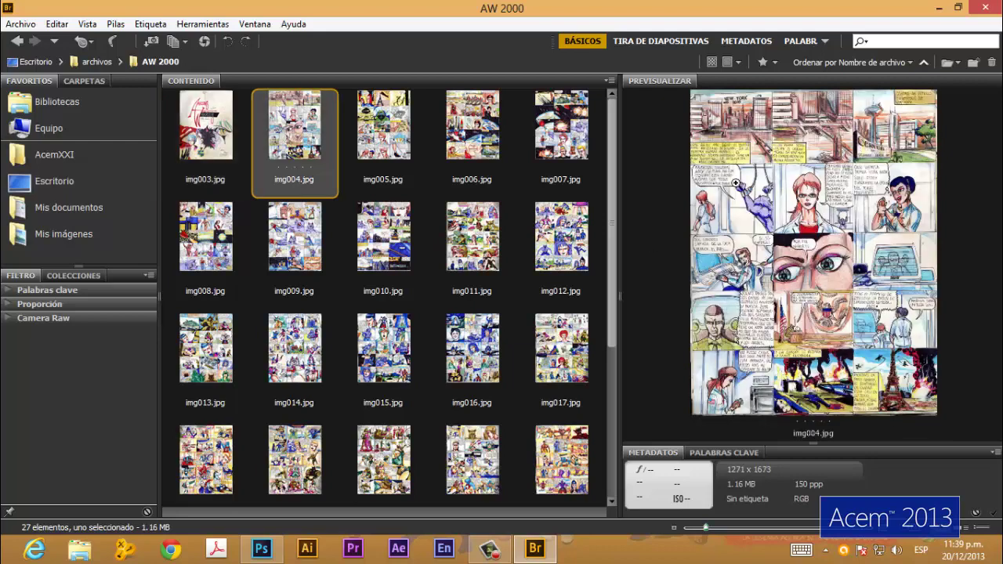
{"action": "left_click_drag", "start_coordinate": [550, 297], "coordinate": [421, 297]}
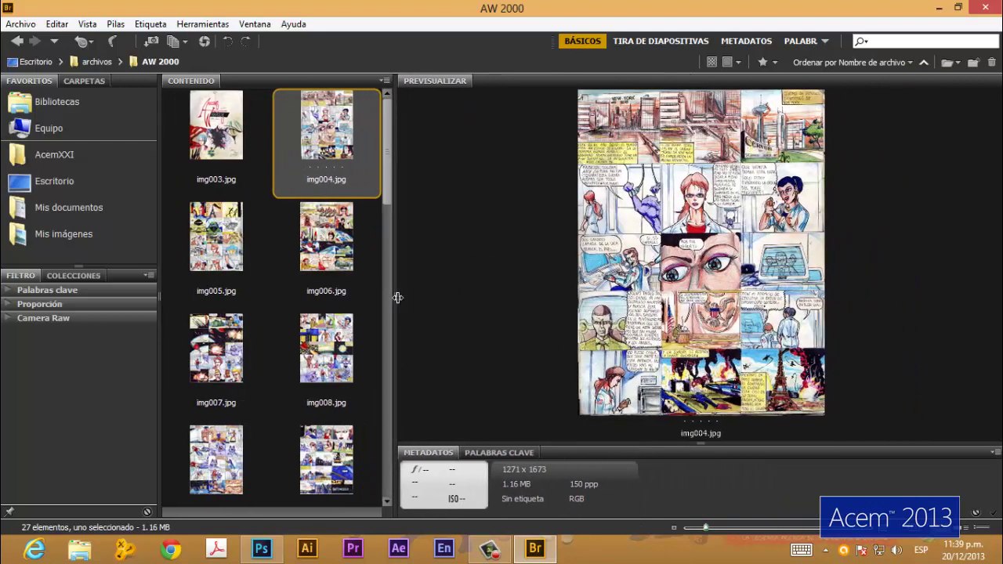
{"action": "left_click_drag", "start_coordinate": [715, 448], "coordinate": [716, 528]}
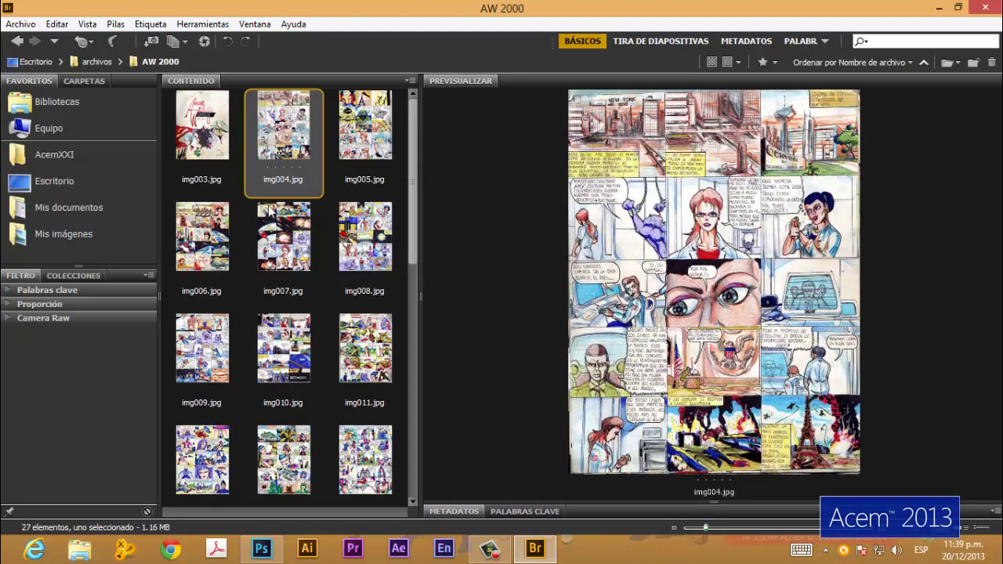
- Preview img007.jpg and img008.jpg, then go to the Escritorio desktop folder
{"action": "left_click", "coordinate": [262, 249]}
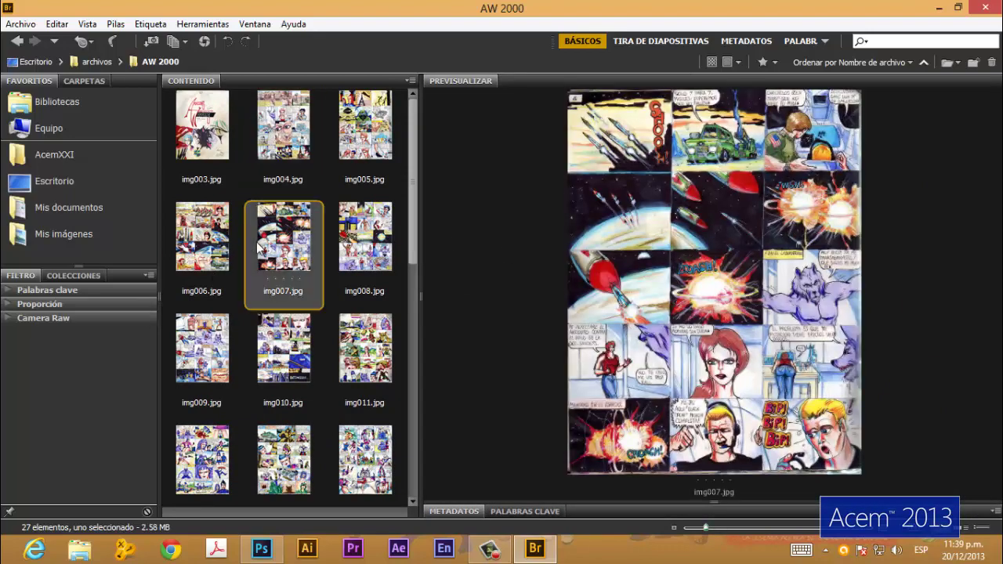
{"action": "left_click", "coordinate": [381, 236]}
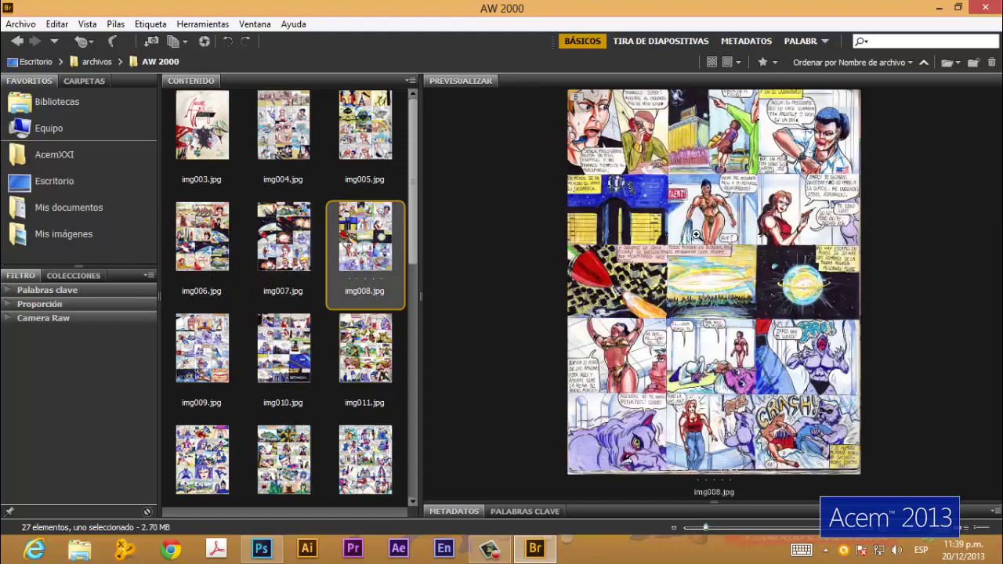
{"action": "mouse_move", "coordinate": [417, 234]}
{"action": "left_mouse_down"}
{"action": "mouse_move", "coordinate": [411, 477]}
{"action": "mouse_move", "coordinate": [428, 151]}
{"action": "left_mouse_up"}
{"action": "left_click", "coordinate": [63, 181]}
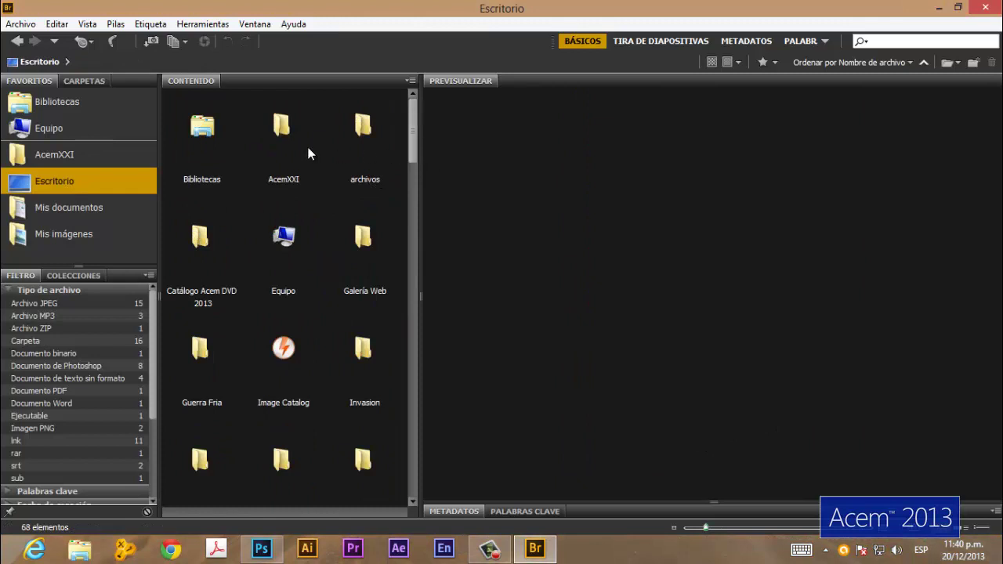
- Open archivos > AW # 2 > AW1 and preview pages 01 through 06
{"action": "double_click", "coordinate": [357, 132]}
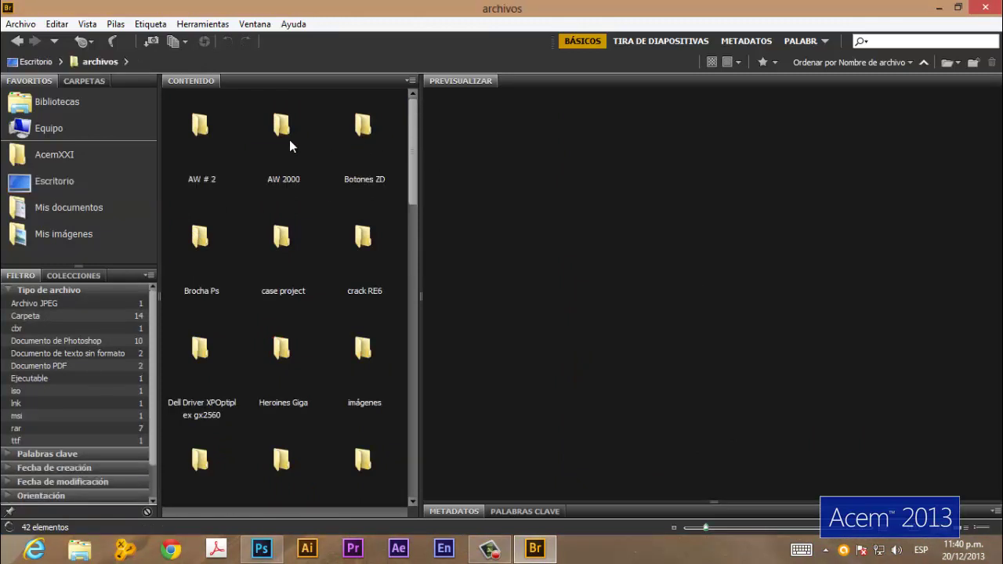
{"action": "double_click", "coordinate": [196, 129]}
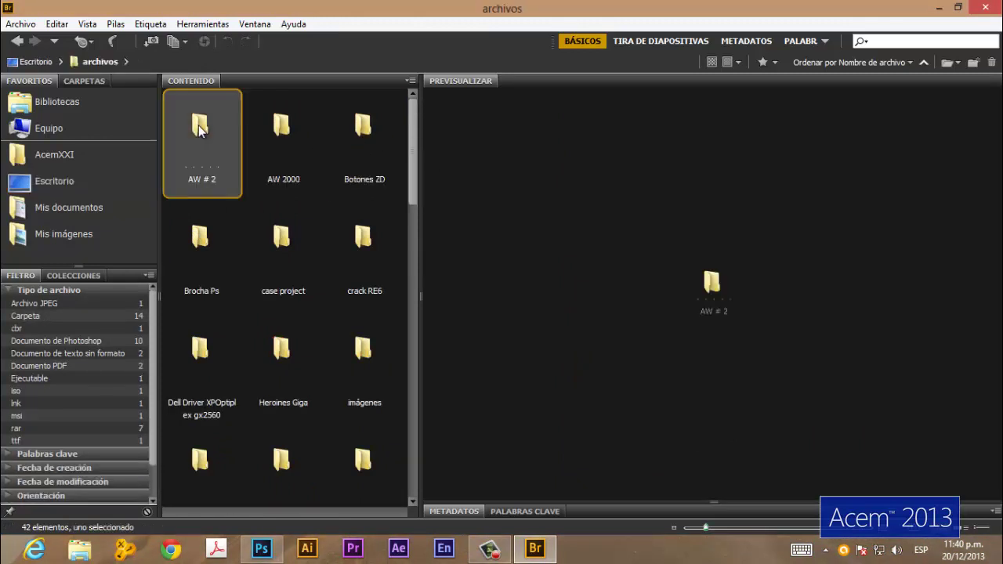
{"action": "double_click", "coordinate": [282, 130]}
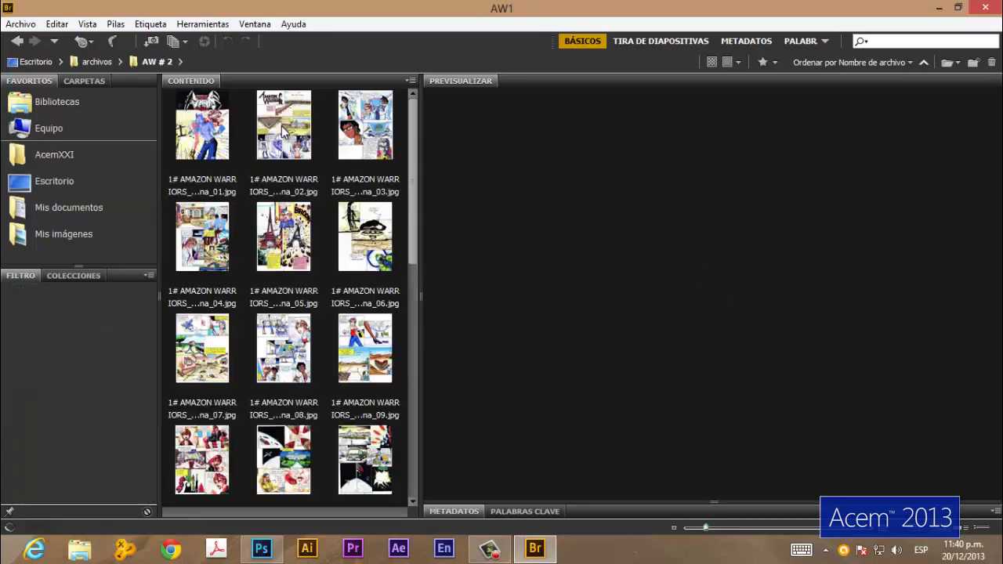
{"action": "left_click", "coordinate": [202, 125]}
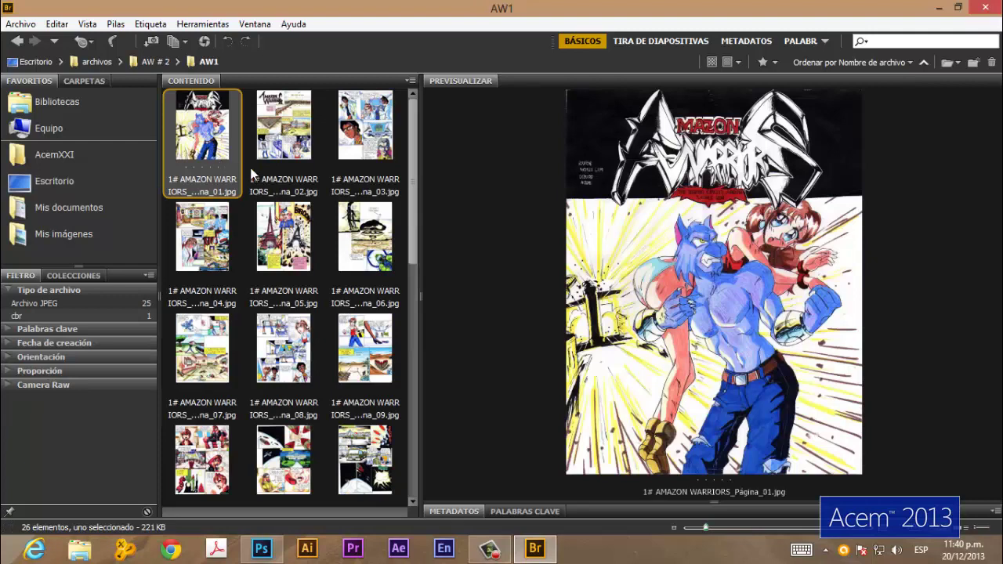
{"action": "left_click", "coordinate": [292, 151]}
{"action": "left_click", "coordinate": [375, 149]}
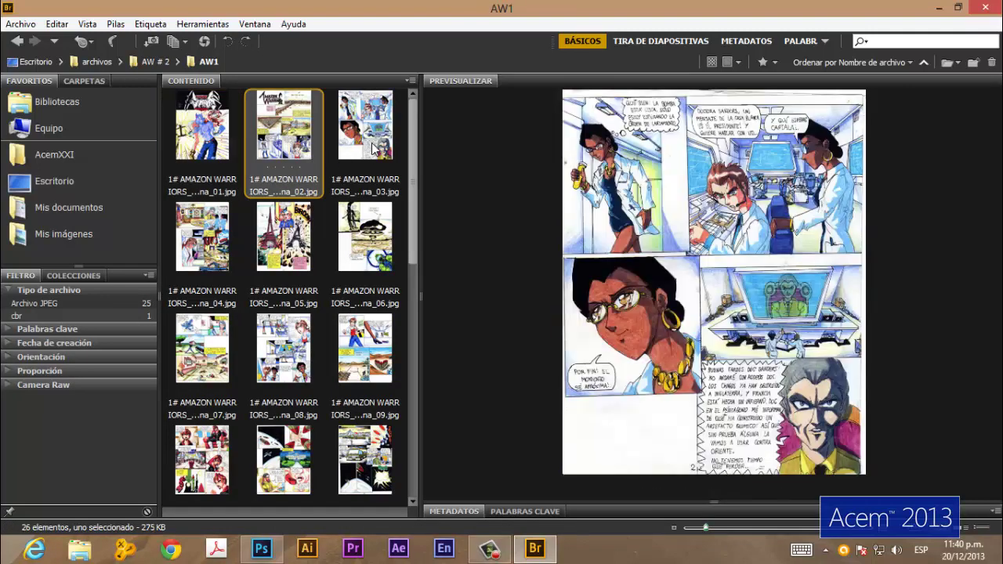
{"action": "left_click", "coordinate": [235, 231]}
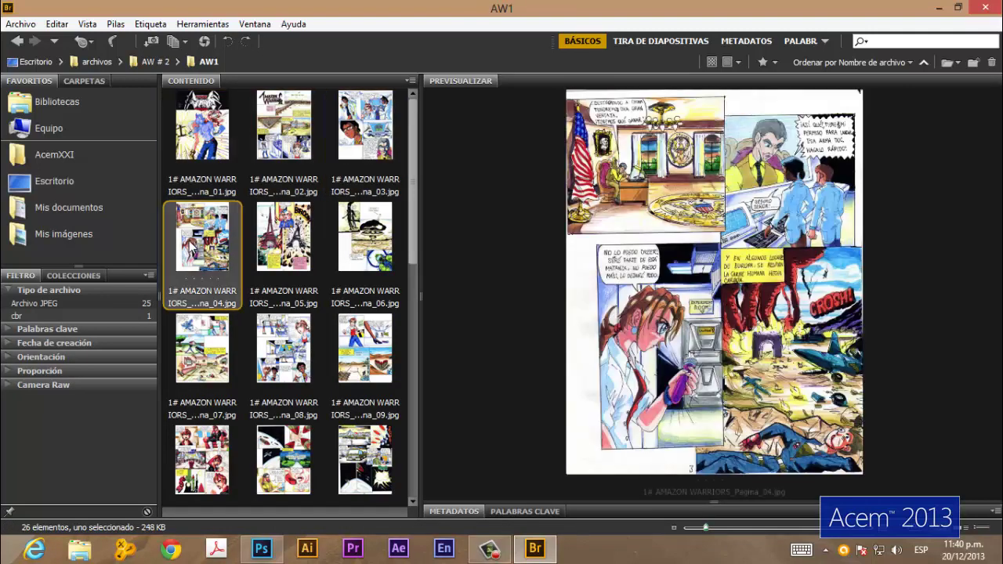
{"action": "left_click", "coordinate": [286, 235]}
{"action": "left_click", "coordinate": [370, 238]}
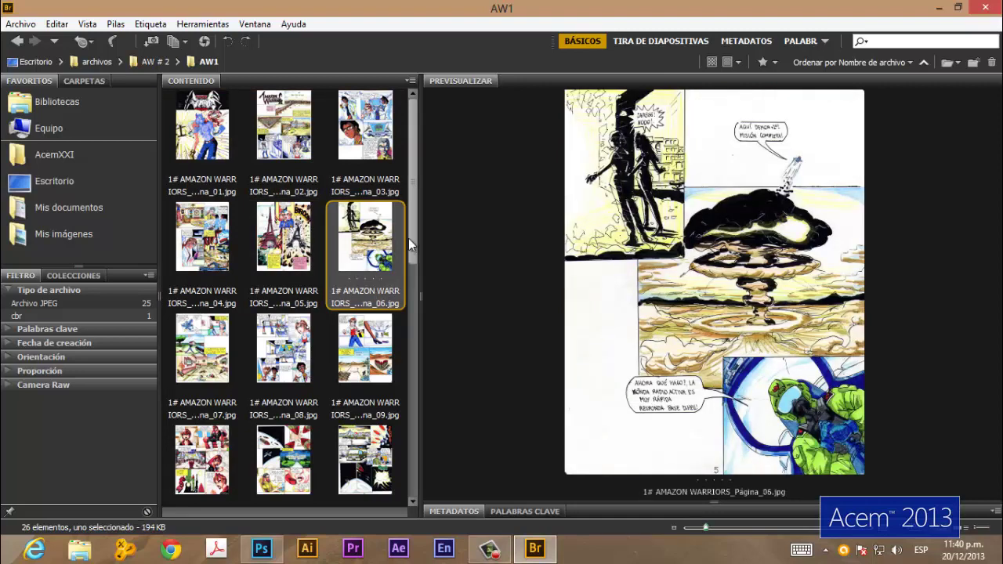
- Scroll to AW1's end, check AW# 1.cbr and page 25, then return to AW # 2
{"action": "scroll", "coordinate": [410, 231], "scroll_direction": "down", "scroll_amount": 2}
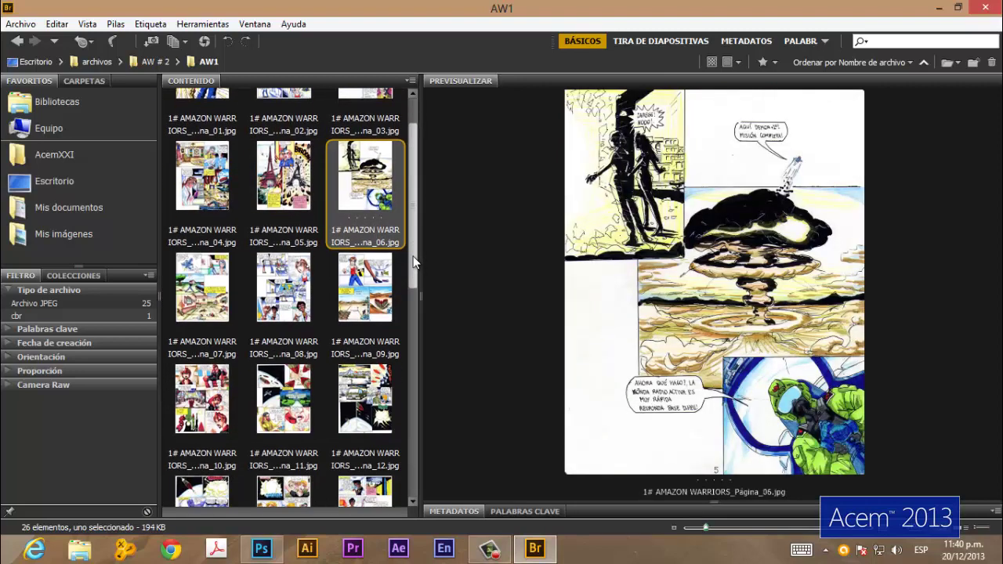
{"action": "scroll", "coordinate": [415, 229], "scroll_direction": "up", "scroll_amount": 2}
{"action": "left_click_drag", "start_coordinate": [419, 227], "coordinate": [419, 476]}
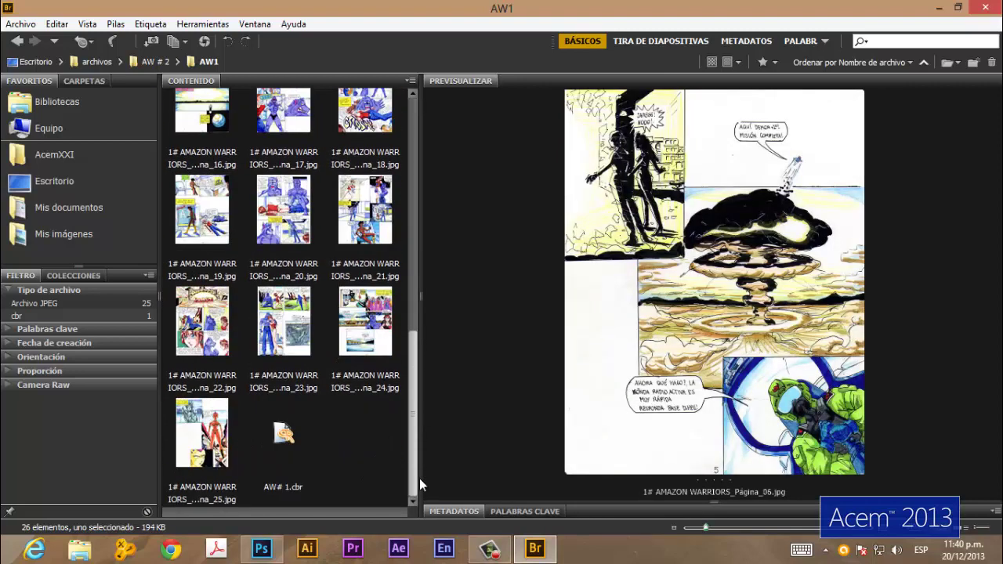
{"action": "left_click", "coordinate": [283, 437]}
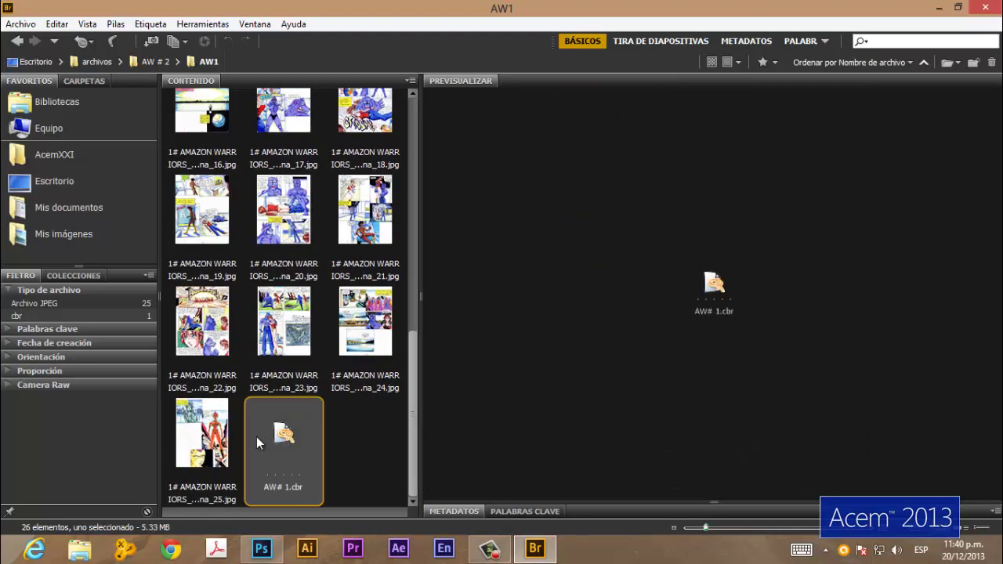
{"action": "left_click", "coordinate": [214, 443]}
{"action": "mouse_move", "coordinate": [413, 423]}
{"action": "left_mouse_down"}
{"action": "mouse_move", "coordinate": [424, 172]}
{"action": "mouse_move", "coordinate": [409, 116]}
{"action": "left_mouse_up"}
{"action": "left_click", "coordinate": [18, 42]}
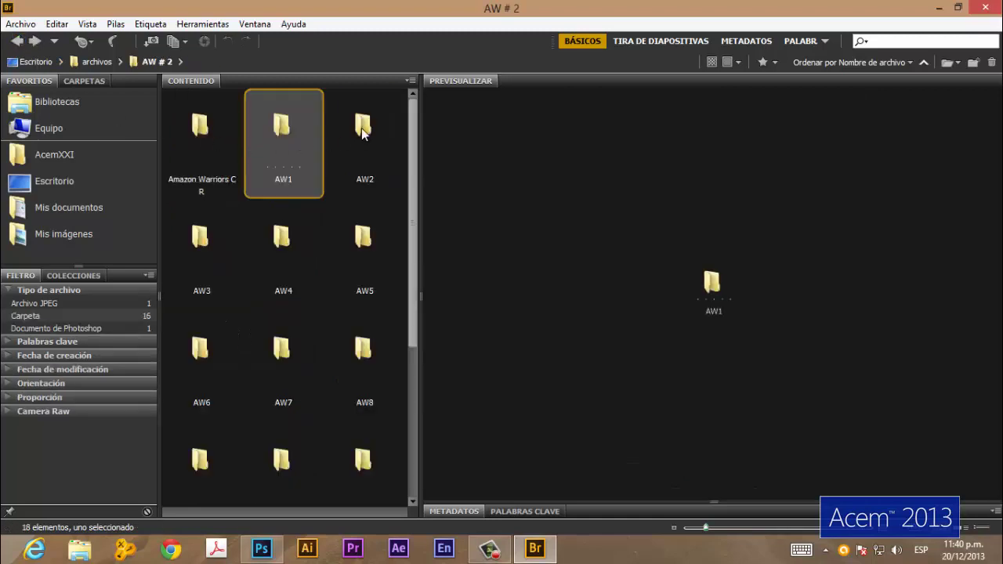
- Open the AW3 folder and browse its page previews, ending on the page 01 cover
{"action": "double_click", "coordinate": [207, 247]}
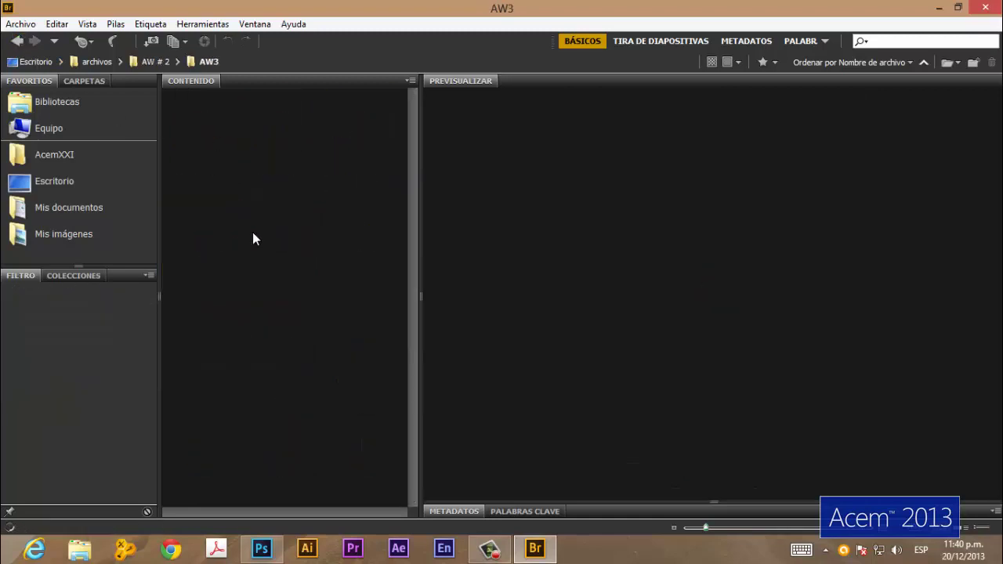
{"action": "left_click", "coordinate": [227, 151]}
{"action": "key", "text": "Right"}
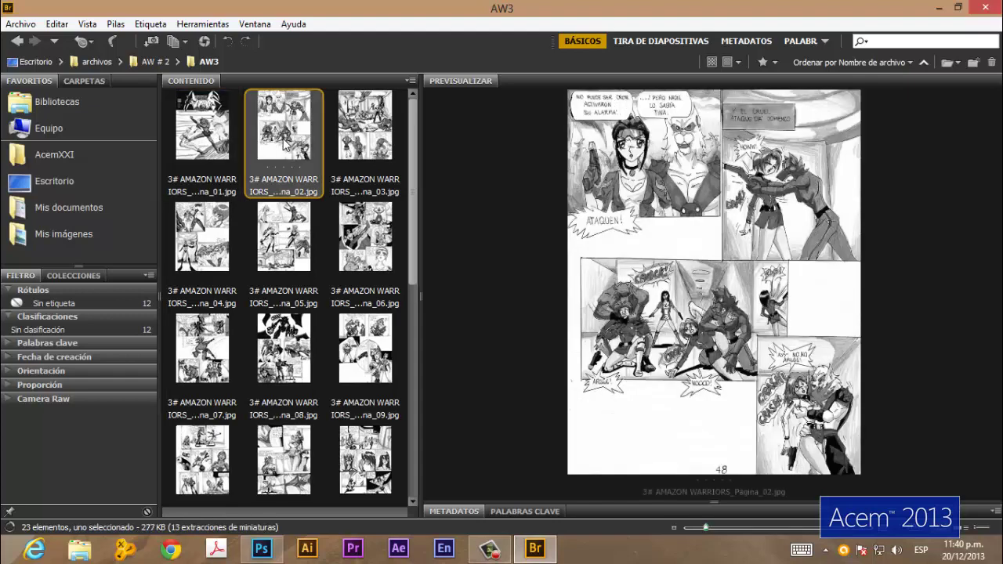
{"action": "key", "text": "Down"}
{"action": "key", "text": "Up"}
{"action": "key", "text": "Right"}
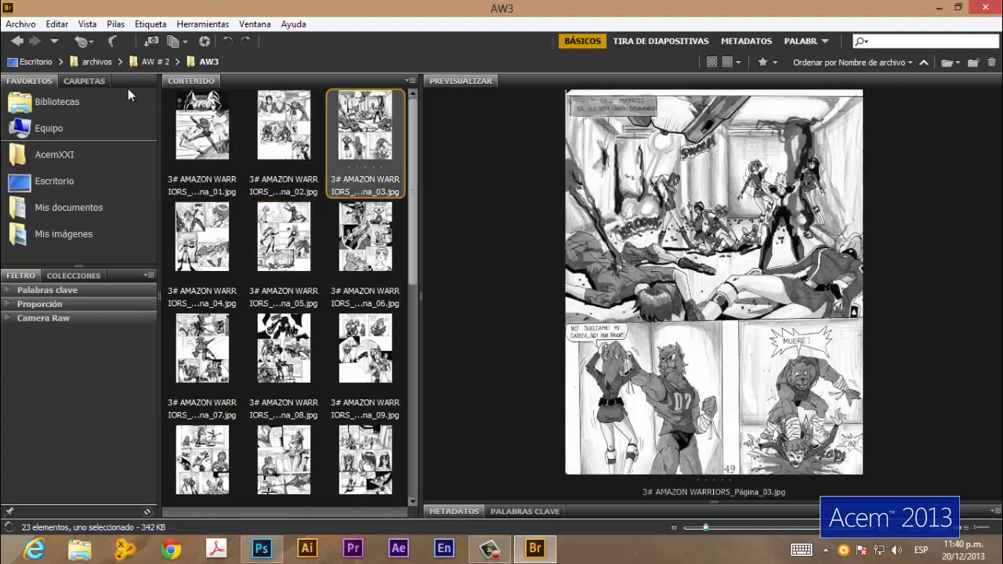
{"action": "left_click", "coordinate": [196, 135]}
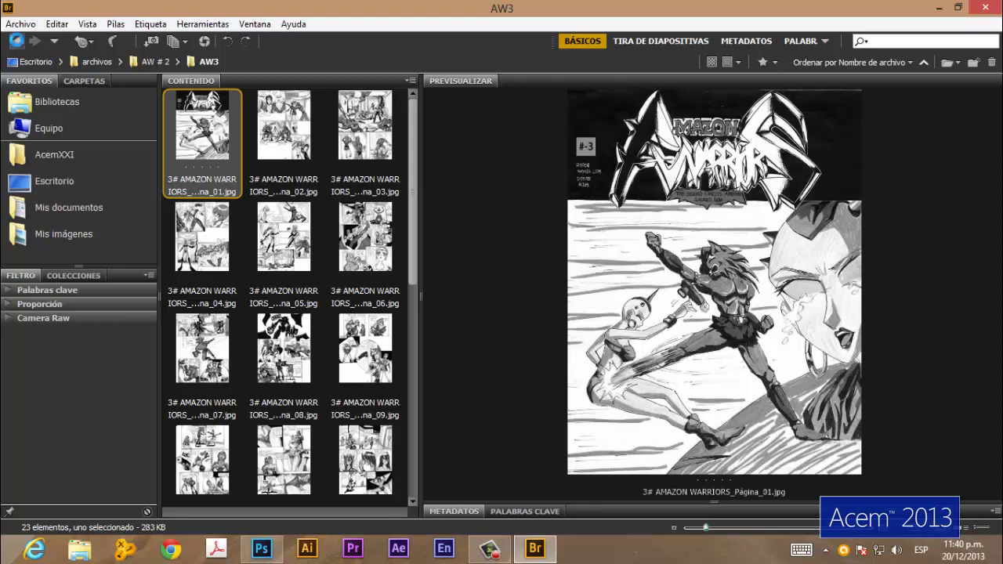
- Return to AW # 2, reopen AW1 and preview its coloured page 01 cover
{"action": "left_click", "coordinate": [16, 41]}
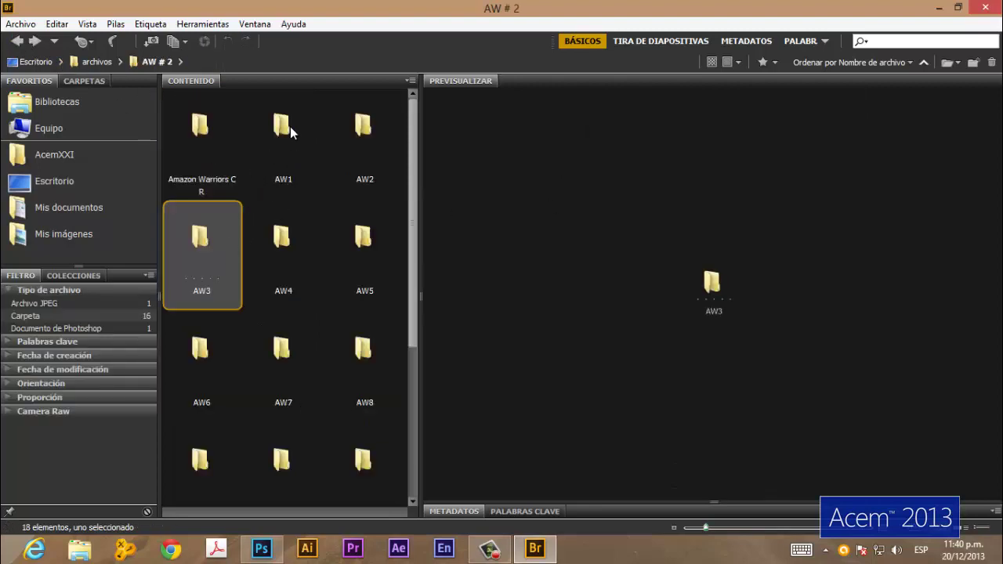
{"action": "double_click", "coordinate": [282, 127]}
{"action": "left_click", "coordinate": [196, 135]}
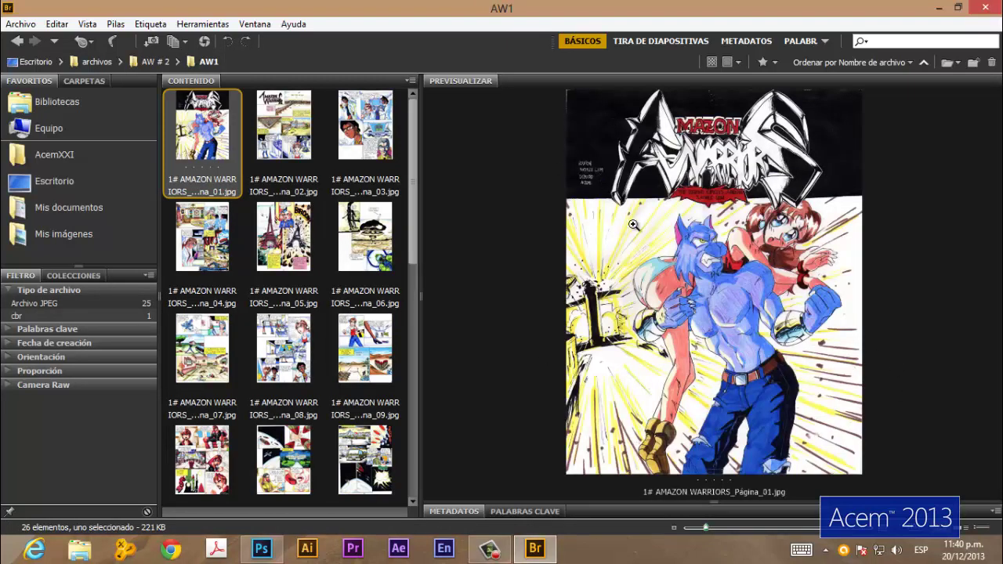
- Open the Página_01 cover in Adobe Photoshop CC via Abrir con
{"action": "right_click", "coordinate": [205, 136]}
{"action": "mouse_move", "coordinate": [249, 161]}
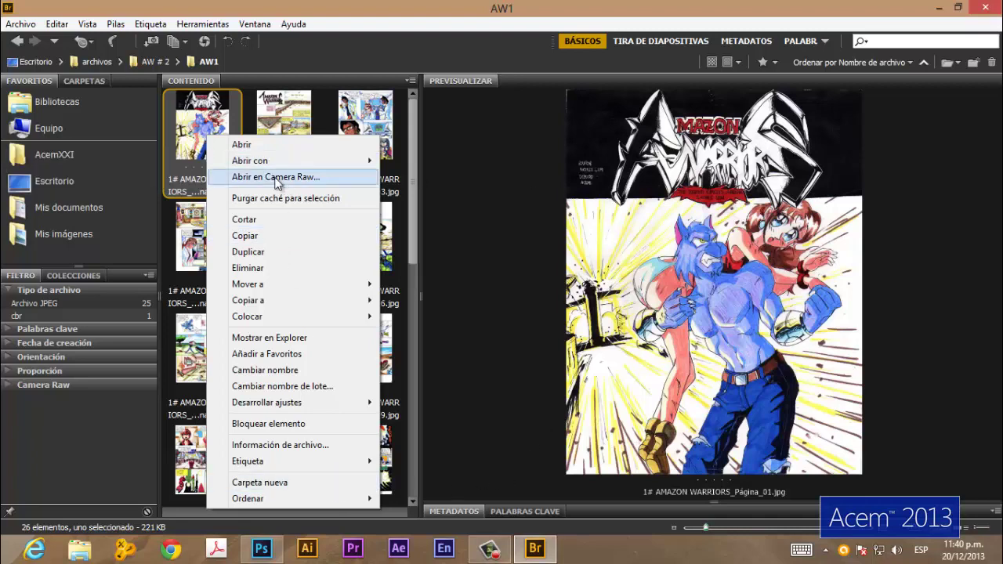
{"action": "mouse_move", "coordinate": [292, 161]}
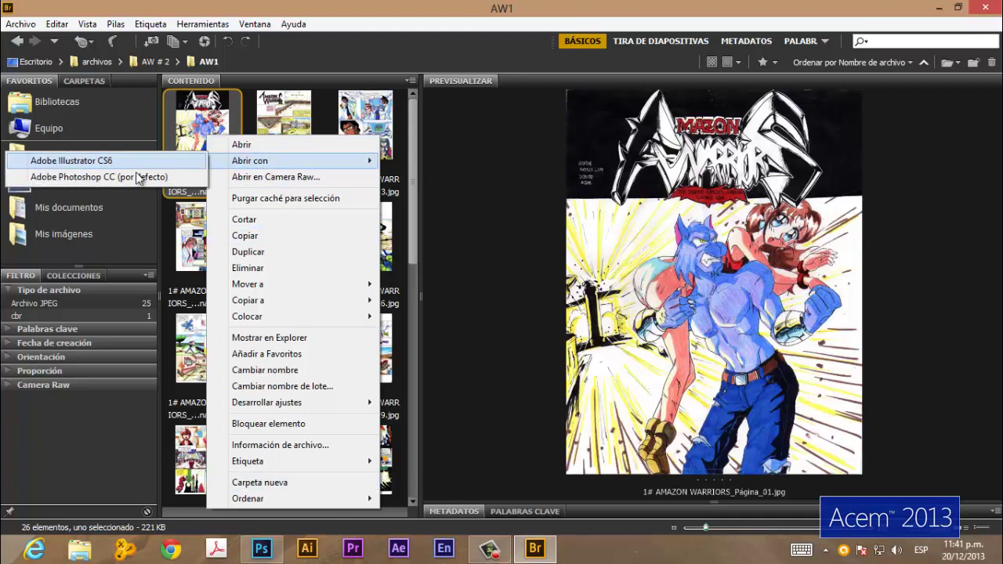
{"action": "left_click", "coordinate": [137, 179]}
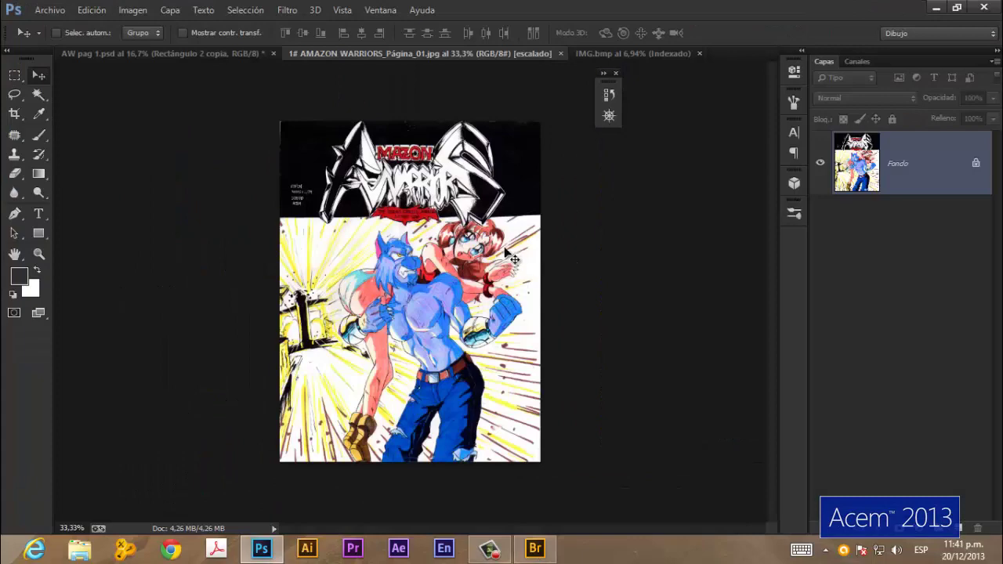
- Dismiss the error dialog and pan with the Hand tool to the cover's title logo and credits
{"action": "scroll", "coordinate": [433, 244], "scroll_direction": "up", "scroll_amount": 5}
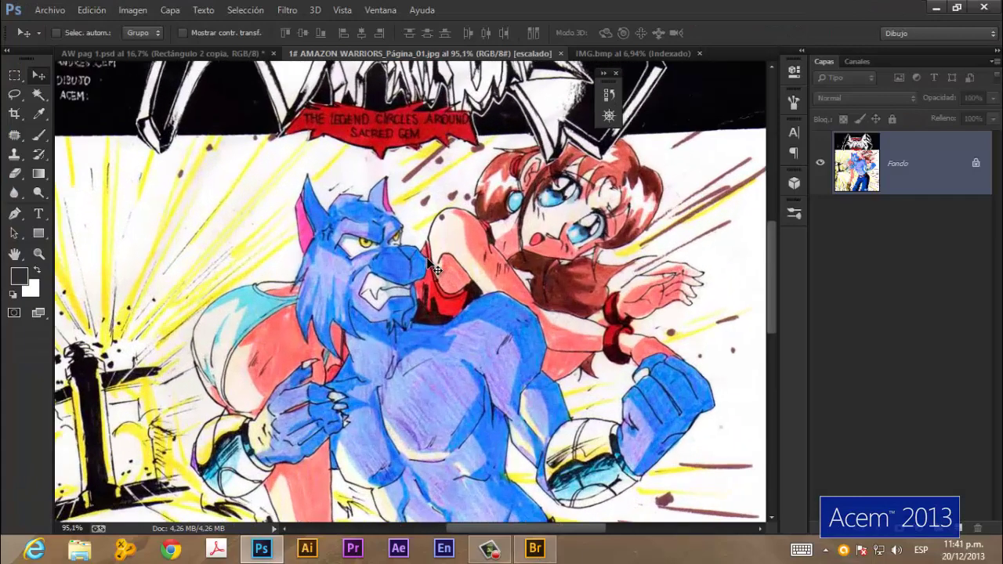
{"action": "left_click", "coordinate": [436, 149]}
{"action": "left_click", "coordinate": [445, 216]}
{"action": "key", "text": "h"}
{"action": "left_click_drag", "start_coordinate": [374, 185], "coordinate": [414, 397]}
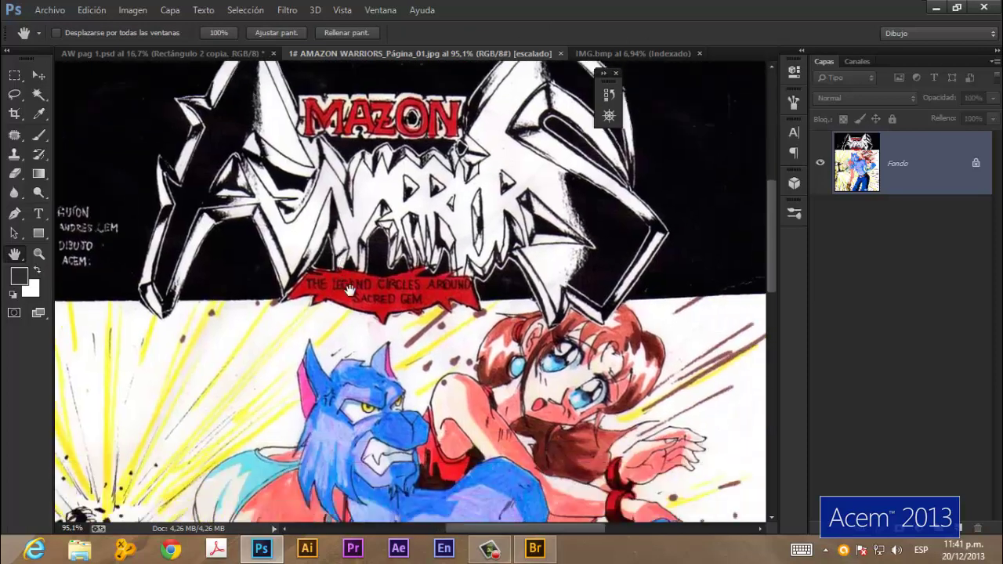
{"action": "left_click_drag", "start_coordinate": [399, 298], "coordinate": [384, 196]}
{"action": "left_click_drag", "start_coordinate": [371, 159], "coordinate": [461, 258]}
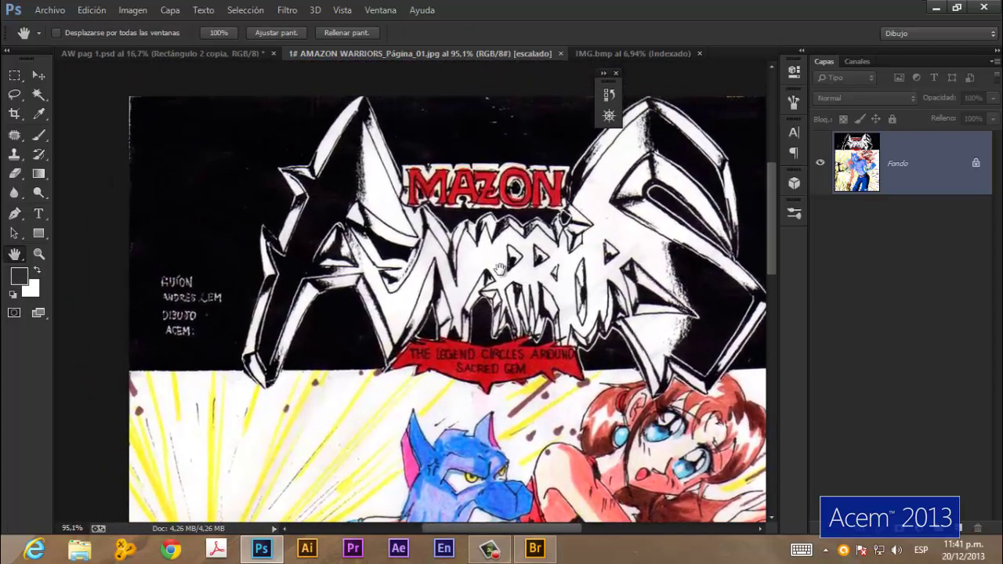
- Zoom and pan around the cover to inspect the two fighting characters and page bottom
{"action": "scroll", "coordinate": [194, 302], "scroll_direction": "up", "scroll_amount": 1}
{"action": "scroll", "coordinate": [192, 297], "scroll_direction": "up", "scroll_amount": 4}
{"action": "scroll", "coordinate": [144, 277], "scroll_direction": "up", "scroll_amount": 3}
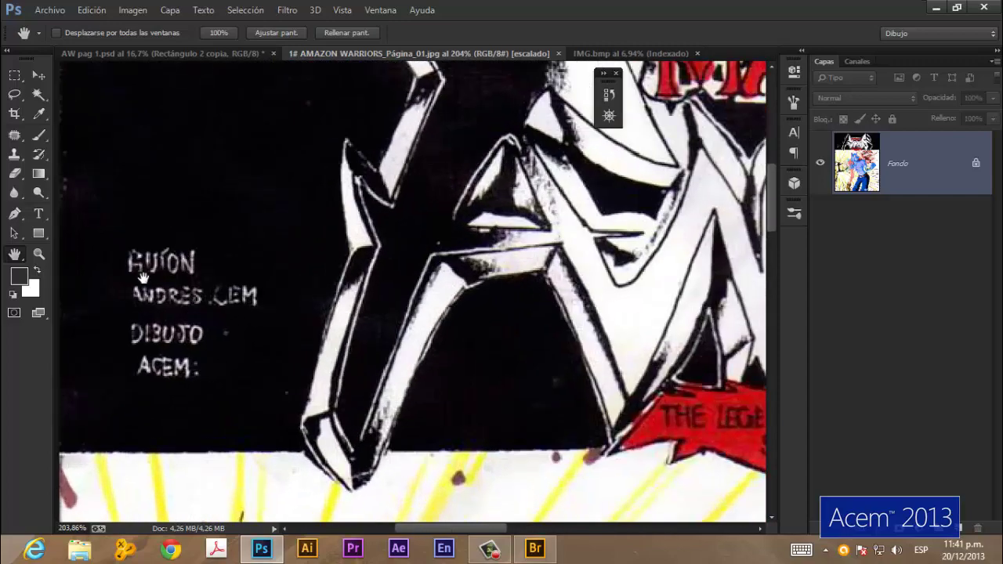
{"action": "scroll", "coordinate": [298, 297], "scroll_direction": "down", "scroll_amount": 2}
{"action": "scroll", "coordinate": [294, 290], "scroll_direction": "down", "scroll_amount": 2}
{"action": "scroll", "coordinate": [295, 295], "scroll_direction": "down", "scroll_amount": 1}
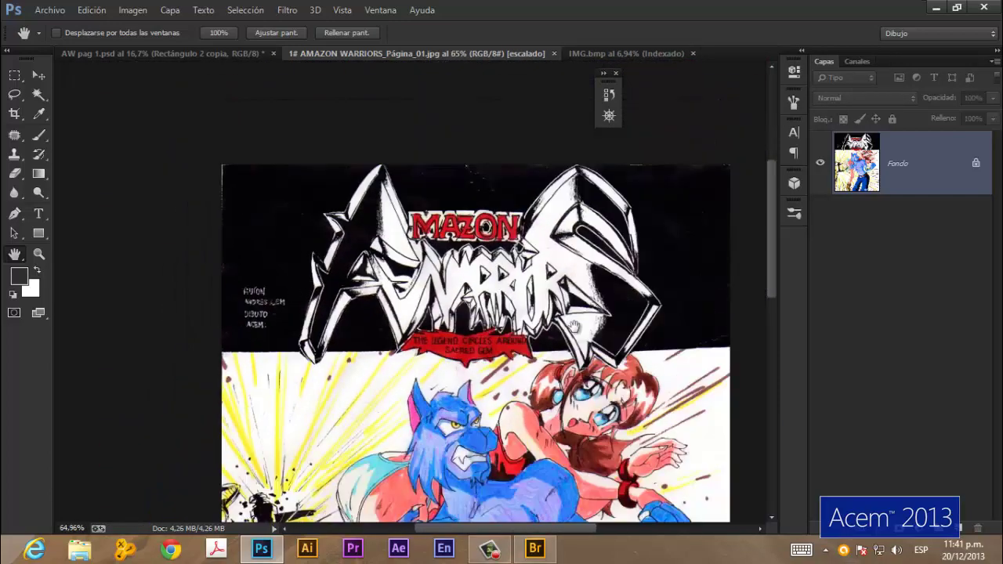
{"action": "scroll", "coordinate": [645, 271], "scroll_direction": "up", "scroll_amount": 2}
{"action": "scroll", "coordinate": [644, 271], "scroll_direction": "down", "scroll_amount": 1}
{"action": "scroll", "coordinate": [645, 271], "scroll_direction": "down", "scroll_amount": 2}
{"action": "left_click_drag", "start_coordinate": [470, 509], "coordinate": [452, 82]}
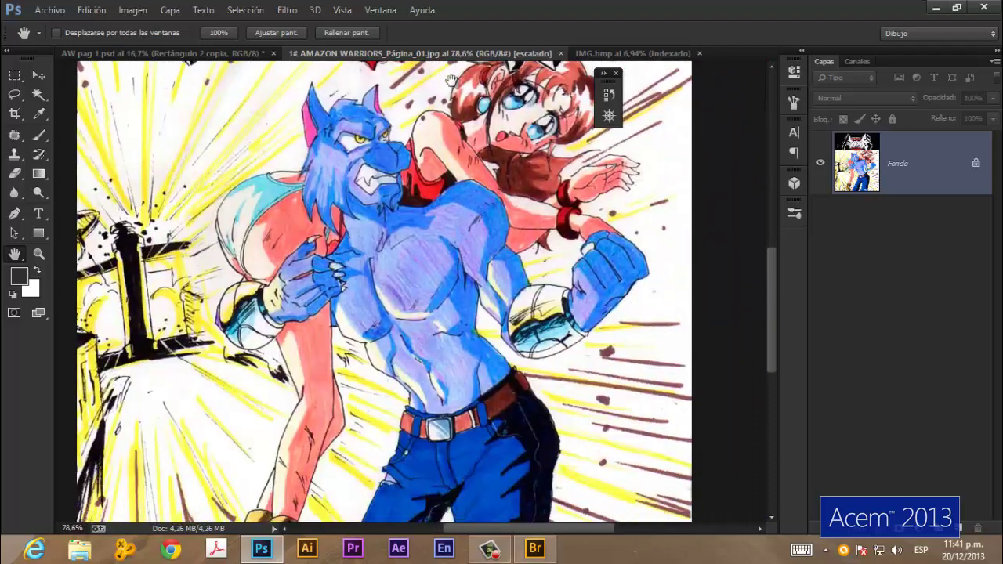
{"action": "mouse_move", "coordinate": [410, 367]}
{"action": "left_mouse_down"}
{"action": "mouse_move", "coordinate": [417, 127]}
{"action": "mouse_move", "coordinate": [439, 294]}
{"action": "left_mouse_up"}
{"action": "scroll", "coordinate": [347, 293], "scroll_direction": "down", "scroll_amount": 1}
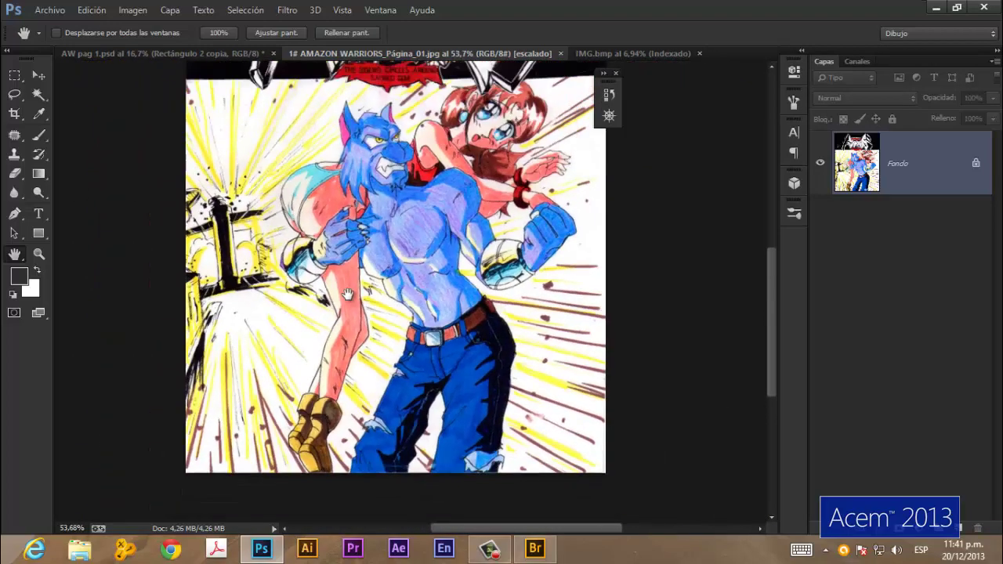
{"action": "scroll", "coordinate": [347, 293], "scroll_direction": "down", "scroll_amount": 1}
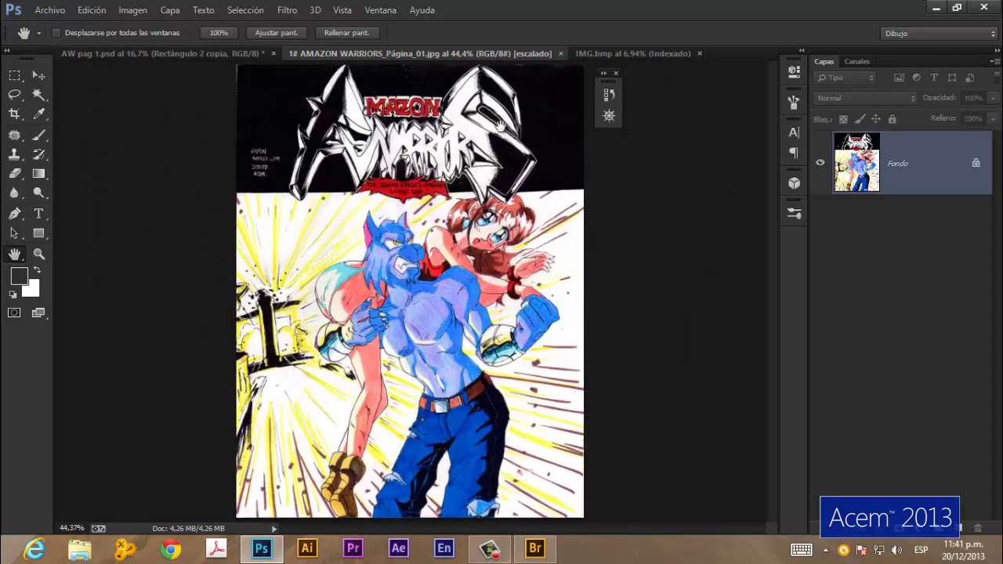
{"action": "scroll", "coordinate": [478, 153], "scroll_direction": "down", "scroll_amount": 1}
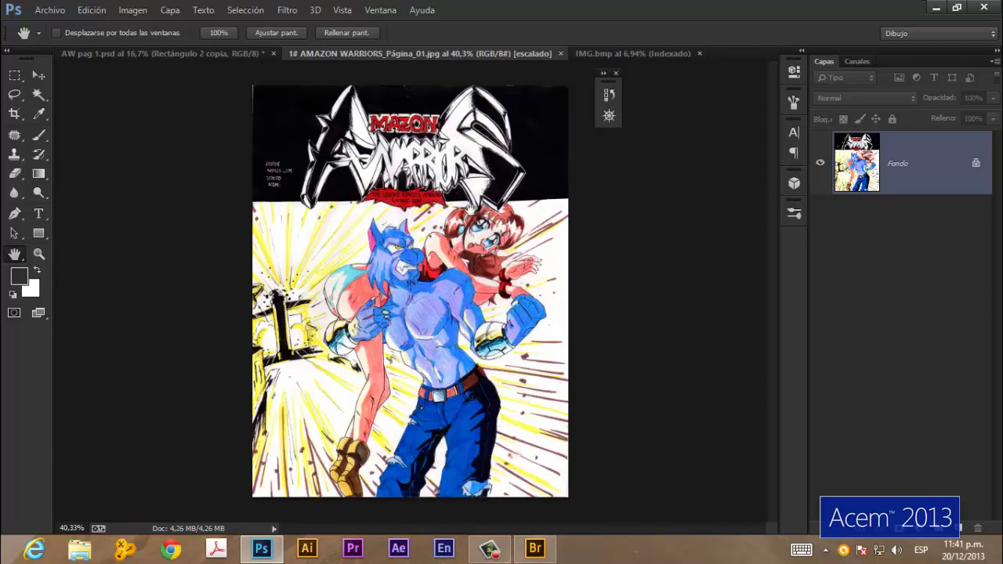
{"action": "scroll", "coordinate": [472, 211], "scroll_direction": "up", "scroll_amount": 3}
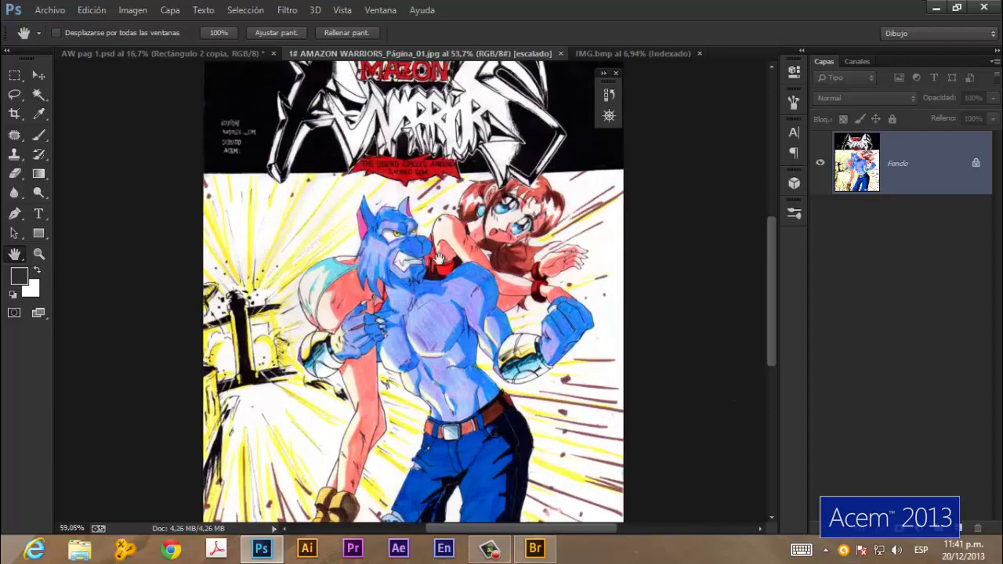
{"action": "scroll", "coordinate": [439, 259], "scroll_direction": "up", "scroll_amount": 4}
{"action": "scroll", "coordinate": [438, 259], "scroll_direction": "down", "scroll_amount": 2}
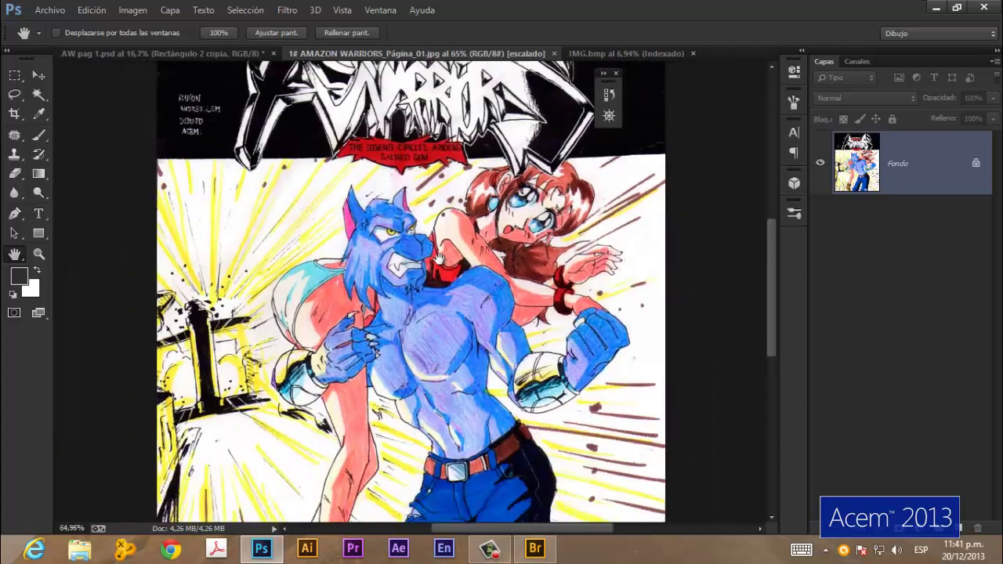
{"action": "scroll", "coordinate": [439, 259], "scroll_direction": "down", "scroll_amount": 1}
{"action": "scroll", "coordinate": [440, 257], "scroll_direction": "down", "scroll_amount": 1}
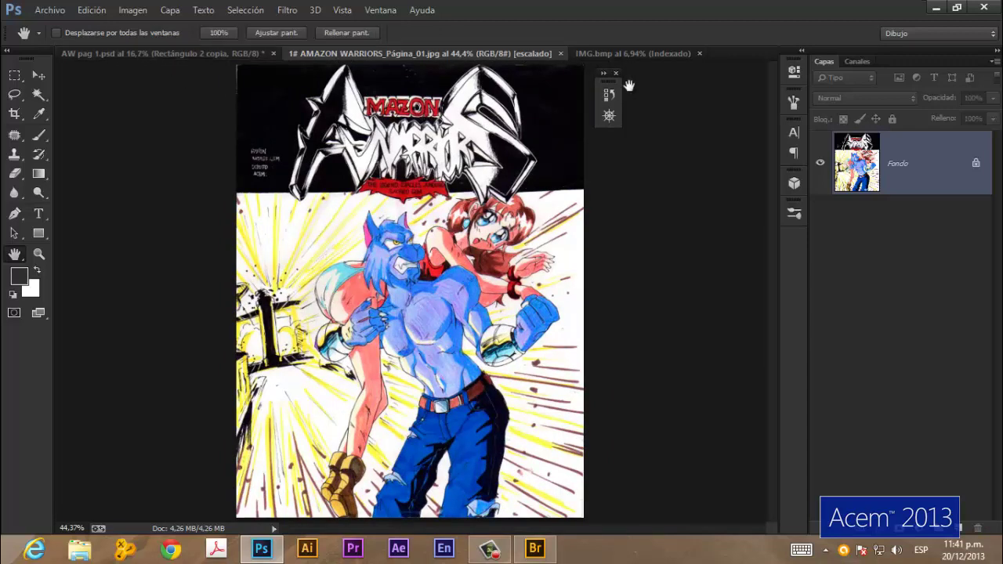
- Switch to the IMG.bmp document and zoom around its pencil sketch of the girl and wolf-man
{"action": "left_click", "coordinate": [634, 53]}
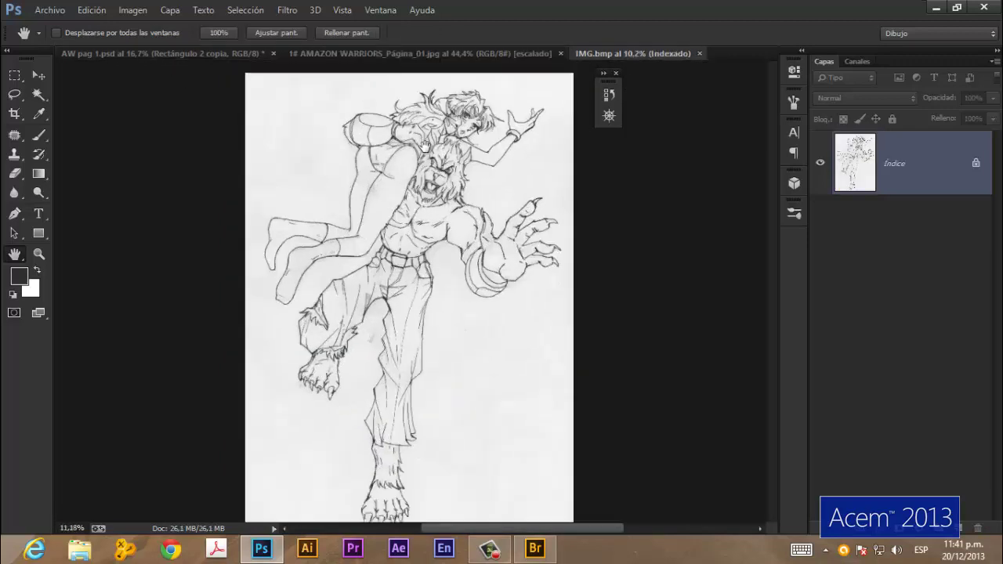
{"action": "scroll", "coordinate": [425, 156], "scroll_direction": "up", "scroll_amount": 2}
{"action": "scroll", "coordinate": [425, 156], "scroll_direction": "up", "scroll_amount": 1}
{"action": "scroll", "coordinate": [514, 100], "scroll_direction": "up", "scroll_amount": 1}
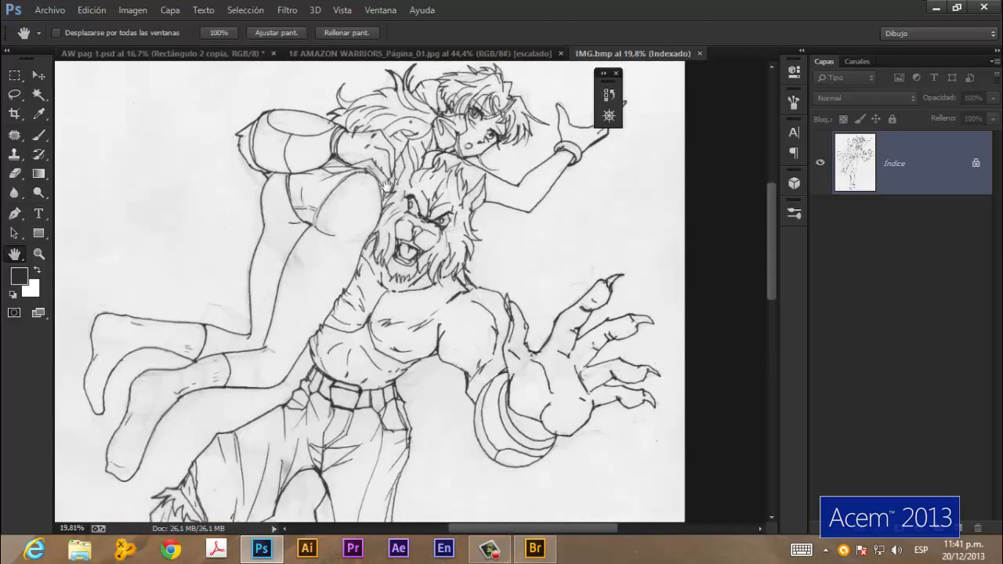
{"action": "scroll", "coordinate": [409, 314], "scroll_direction": "down", "scroll_amount": 3}
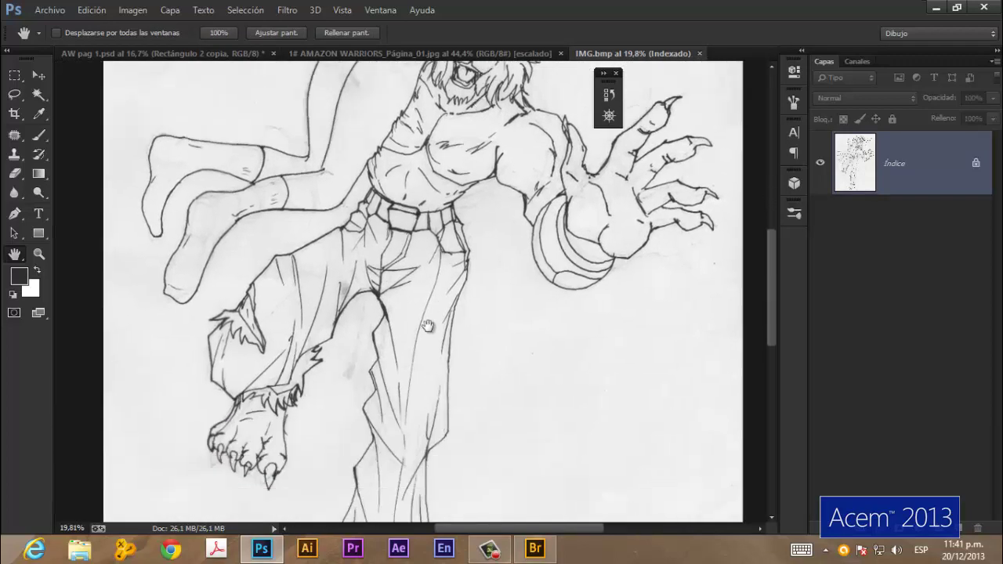
{"action": "scroll", "coordinate": [423, 330], "scroll_direction": "down", "scroll_amount": 3}
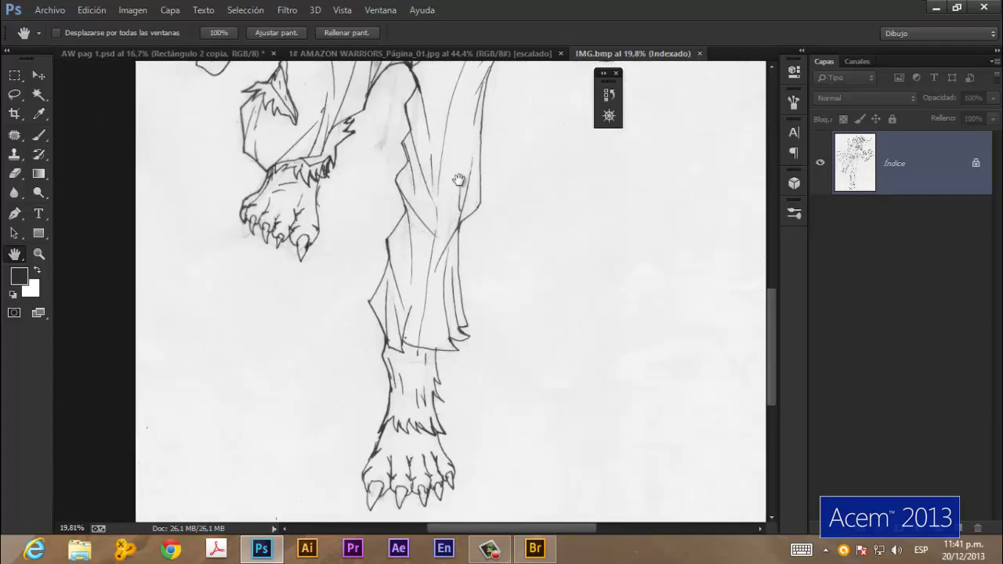
{"action": "scroll", "coordinate": [466, 176], "scroll_direction": "up", "scroll_amount": 6}
{"action": "scroll", "coordinate": [470, 354], "scroll_direction": "up", "scroll_amount": 3}
{"action": "scroll", "coordinate": [467, 354], "scroll_direction": "up", "scroll_amount": 2}
{"action": "scroll", "coordinate": [466, 313], "scroll_direction": "down", "scroll_amount": 1}
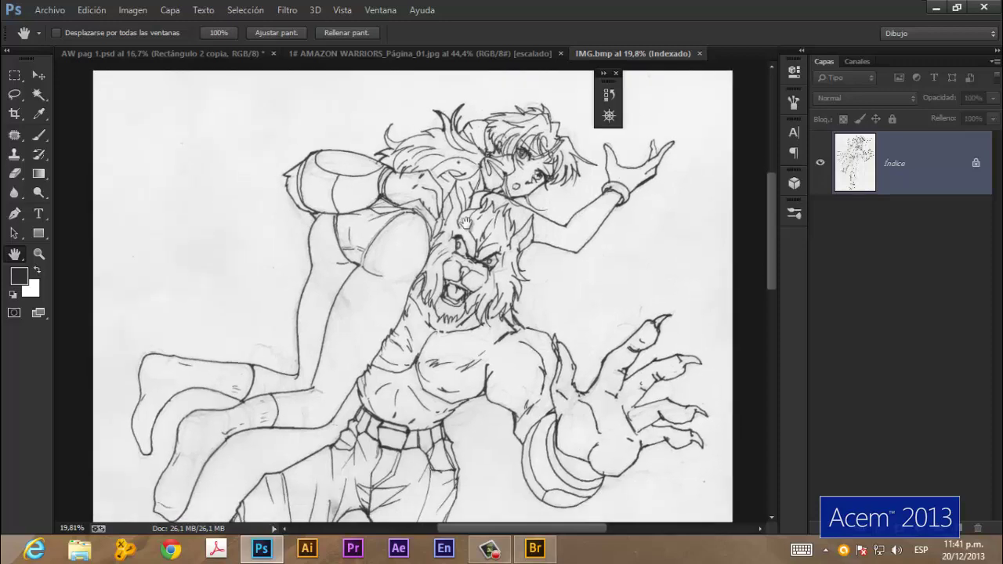
{"action": "scroll", "coordinate": [464, 266], "scroll_direction": "down", "scroll_amount": 1}
{"action": "scroll", "coordinate": [462, 247], "scroll_direction": "down", "scroll_amount": 1}
{"action": "scroll", "coordinate": [462, 246], "scroll_direction": "down", "scroll_amount": 1}
{"action": "scroll", "coordinate": [462, 247], "scroll_direction": "up", "scroll_amount": 1}
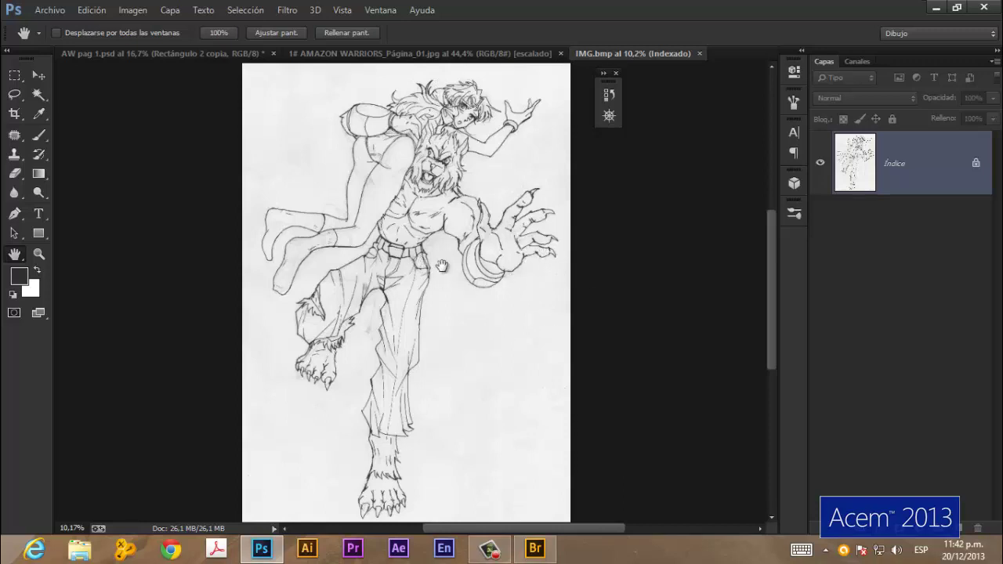
- Close IMG.bmp and start a new document, first trying the Papel EE. UU. Carta preset
{"action": "key", "text": "ctrl+w"}
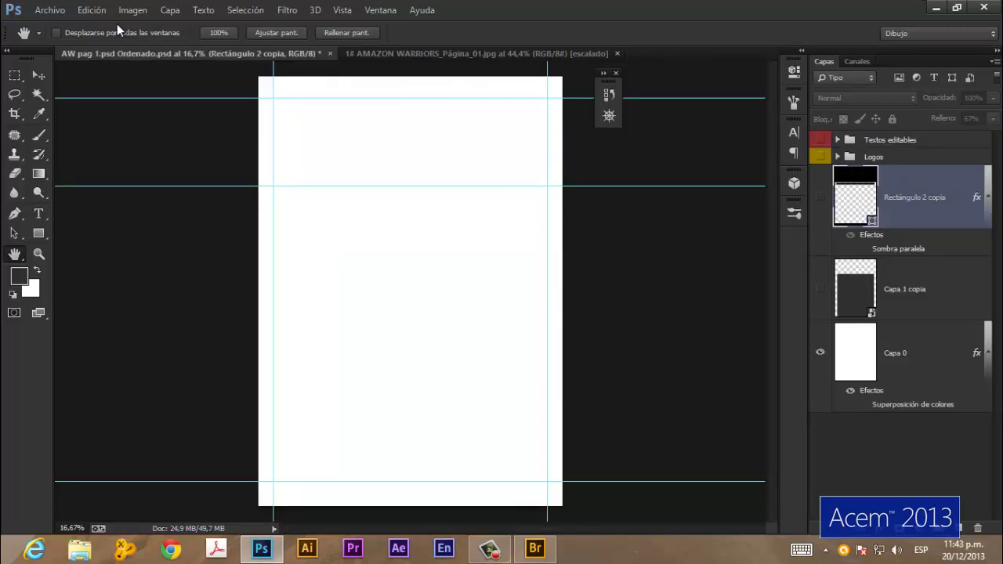
{"action": "left_click", "coordinate": [49, 9]}
{"action": "left_click", "coordinate": [47, 24]}
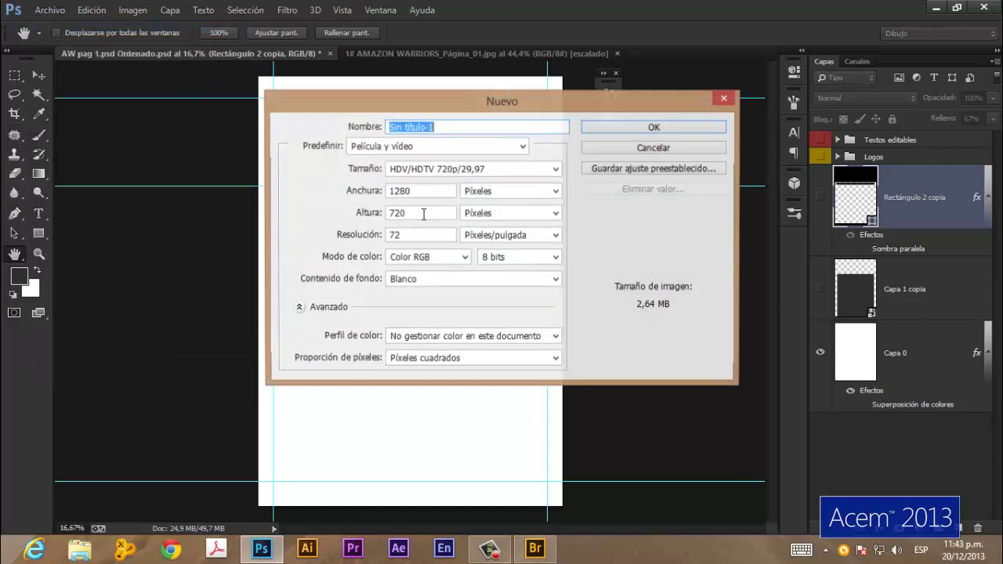
{"action": "left_click", "coordinate": [523, 146]}
{"action": "left_click", "coordinate": [429, 192]}
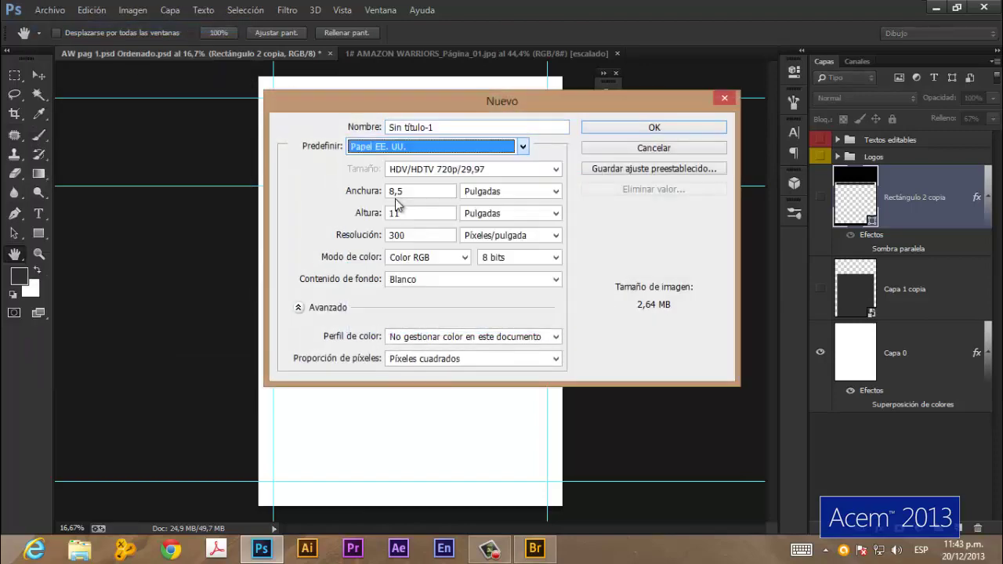
{"action": "left_click", "coordinate": [556, 169]}
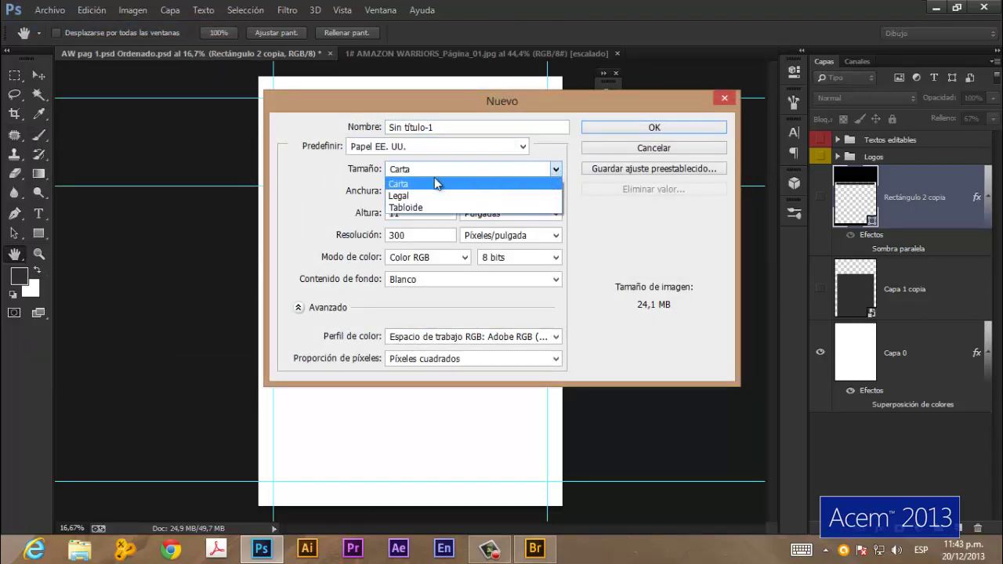
{"action": "left_click", "coordinate": [486, 171]}
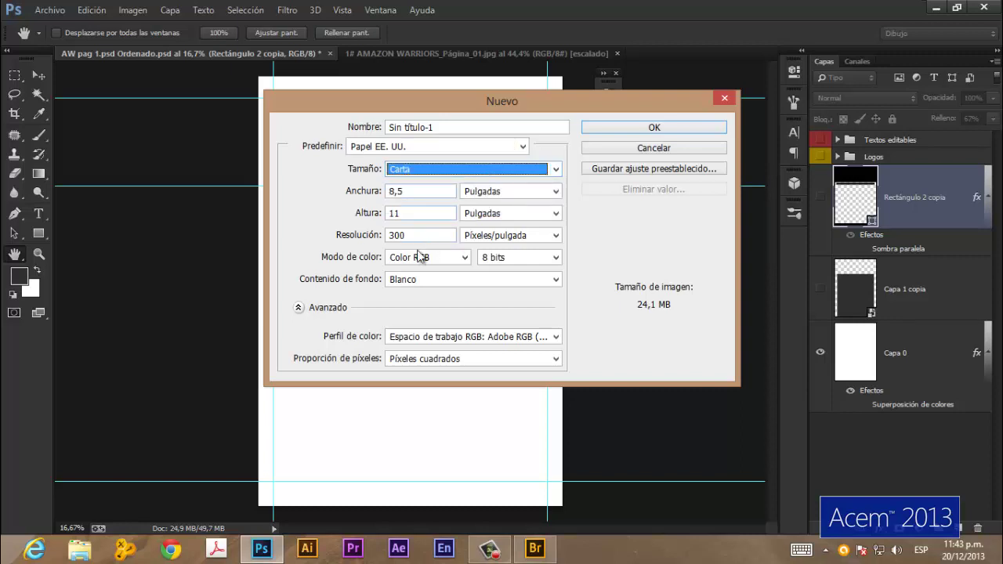
- Switch the new document preset to Papel internacional, size A4, and create it
{"action": "left_click", "coordinate": [522, 147]}
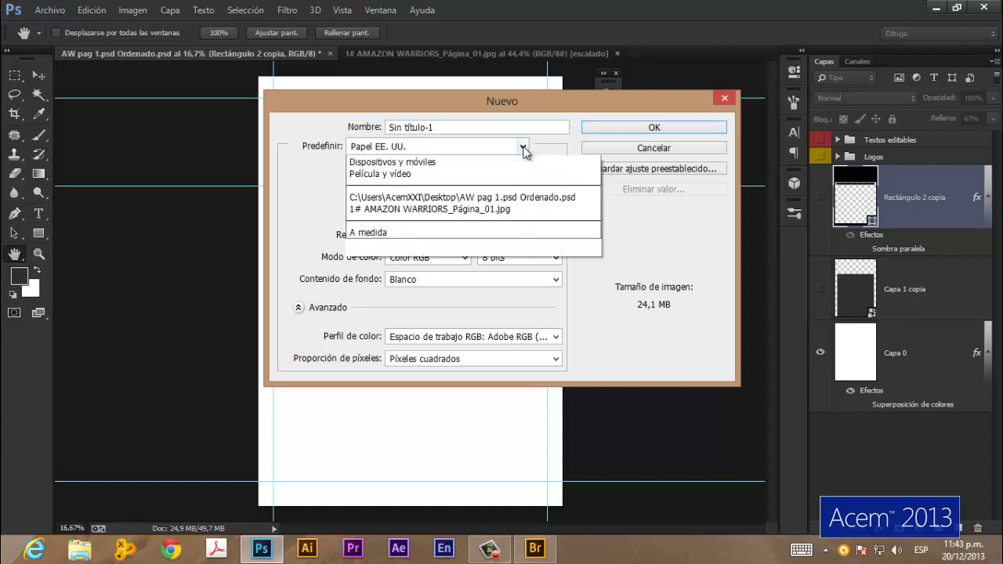
{"action": "left_click", "coordinate": [400, 209]}
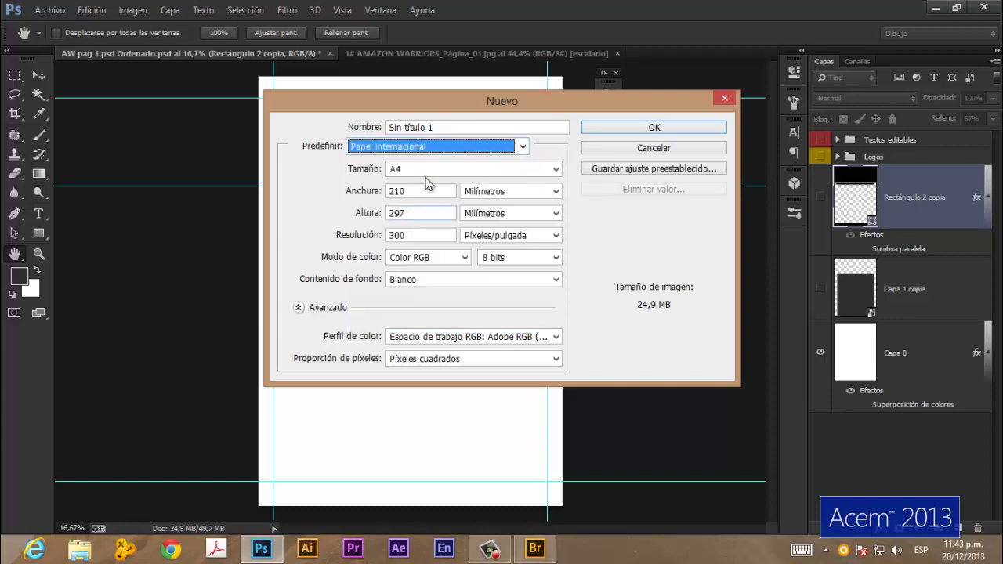
{"action": "left_click", "coordinate": [556, 169]}
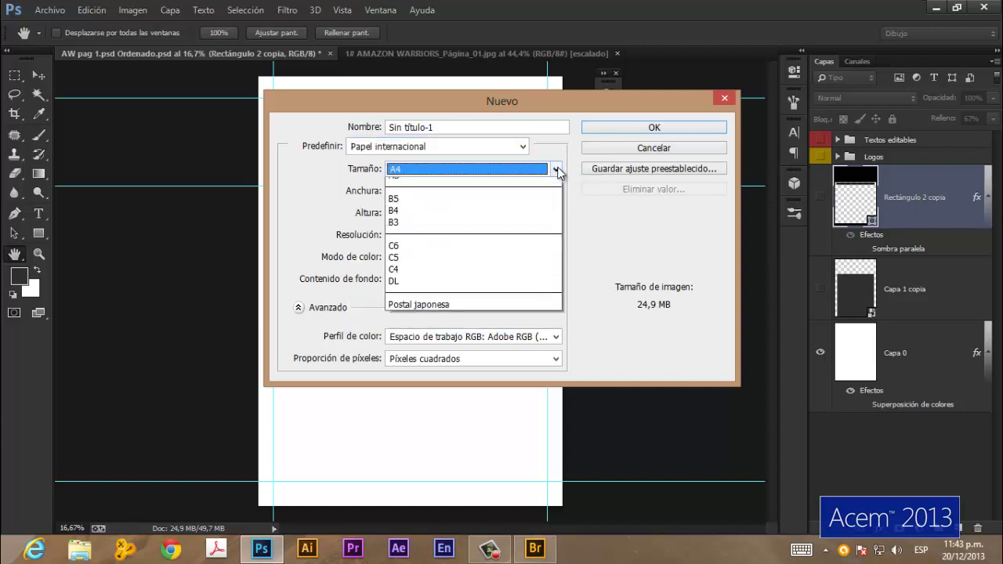
{"action": "left_click", "coordinate": [557, 171]}
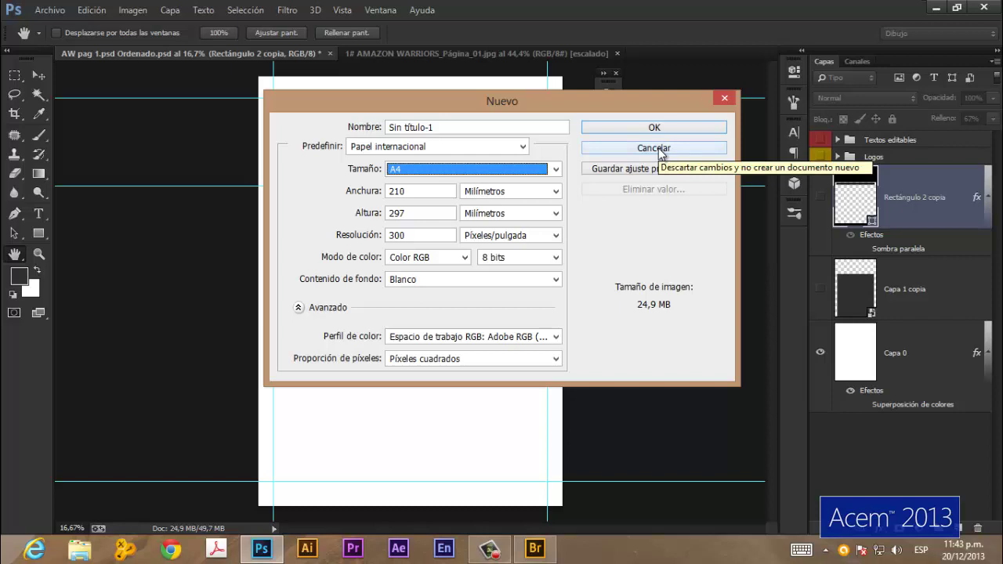
{"action": "left_click", "coordinate": [631, 127]}
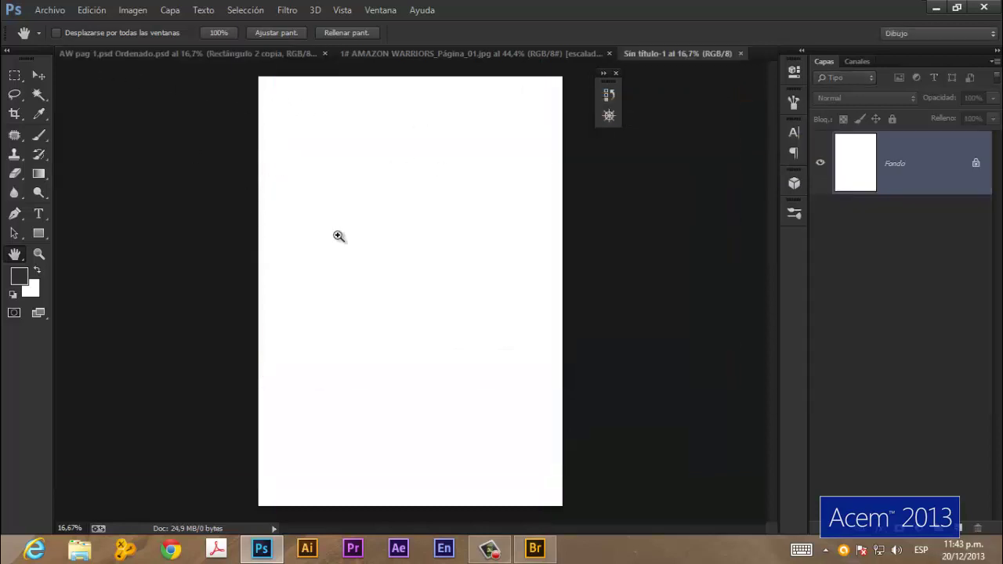
- Show rulers, zero them at the page corner, and add top and bottom guides (bottom at 28,43 cm)
{"action": "key", "text": "ctrl+r"}
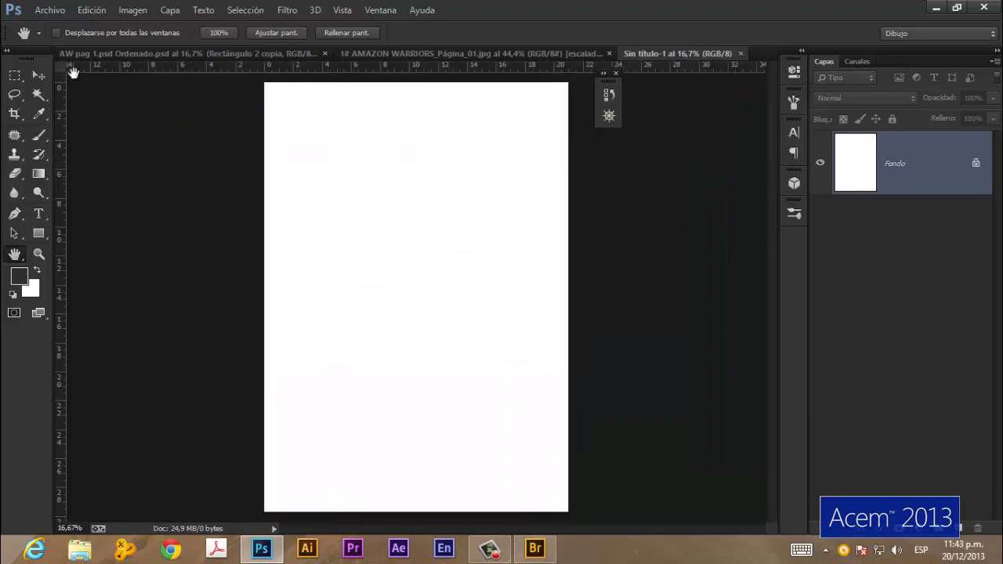
{"action": "left_click_drag", "start_coordinate": [61, 65], "coordinate": [263, 82]}
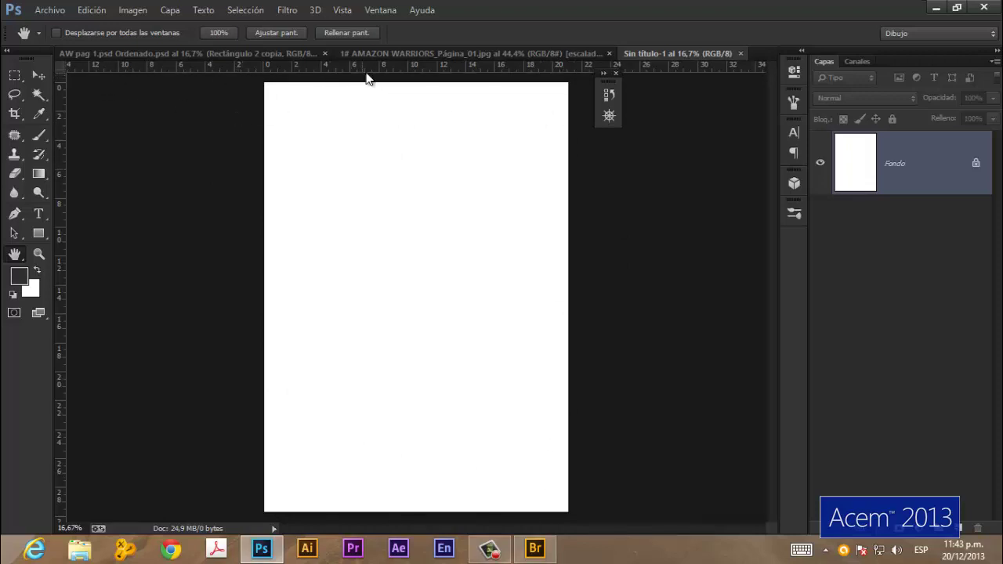
{"action": "left_click_drag", "start_coordinate": [374, 67], "coordinate": [367, 97]}
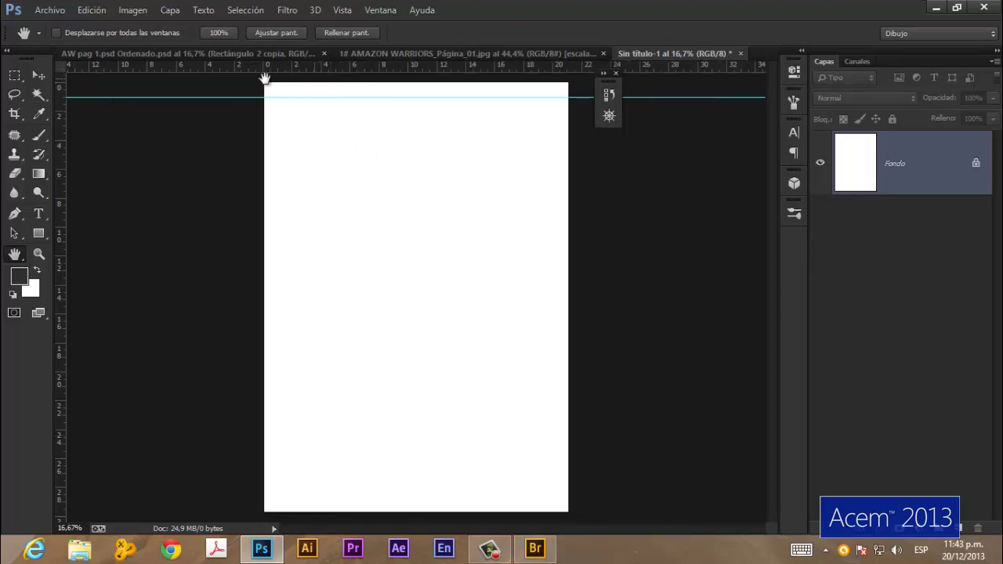
{"action": "left_click", "coordinate": [35, 74]}
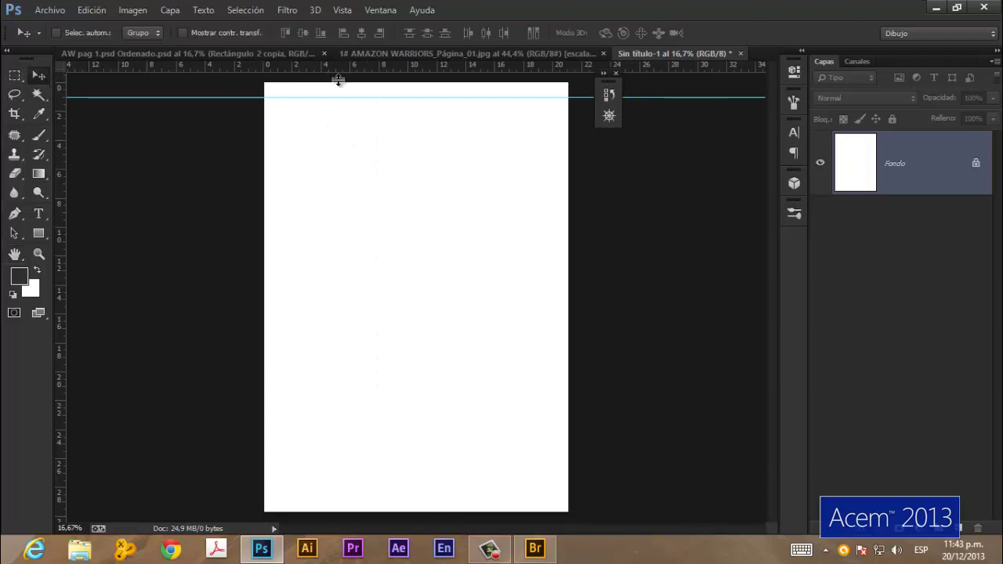
{"action": "left_click_drag", "start_coordinate": [338, 80], "coordinate": [318, 493]}
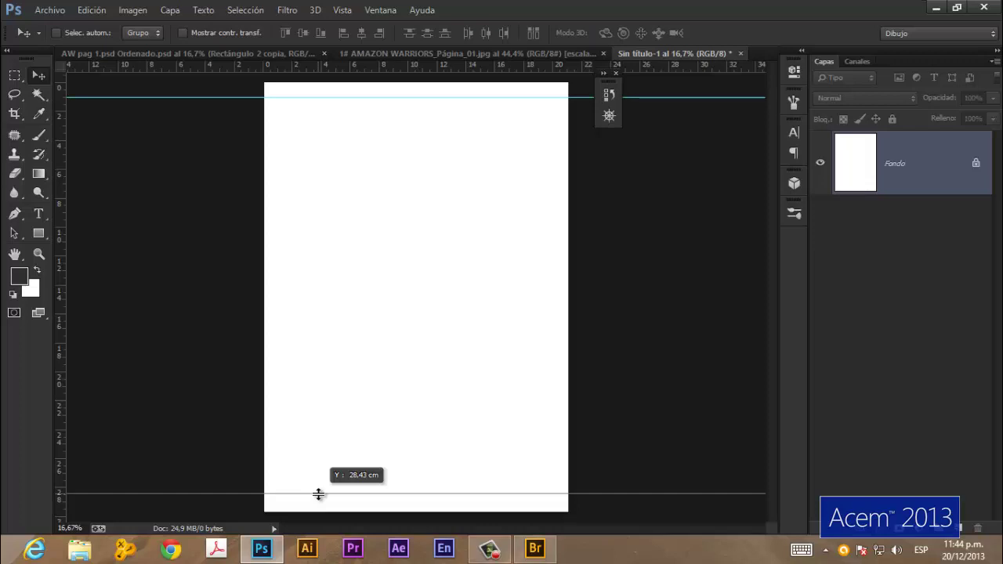
{"action": "left_click_drag", "start_coordinate": [318, 494], "coordinate": [318, 494]}
- Add vertical guides at the left edge and near 20 cm on the right
{"action": "left_click_drag", "start_coordinate": [63, 333], "coordinate": [278, 333]}
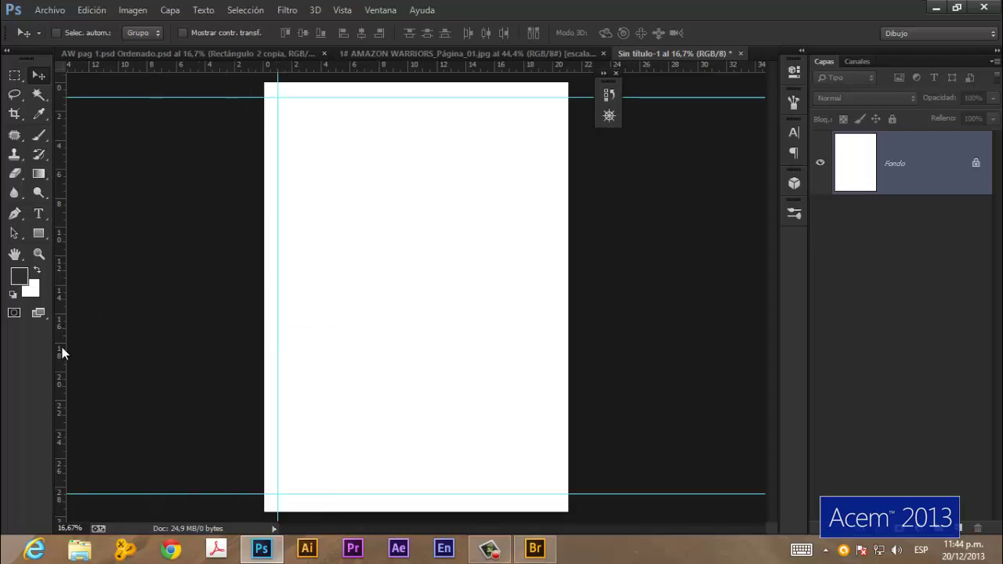
{"action": "left_click_drag", "start_coordinate": [62, 354], "coordinate": [554, 370]}
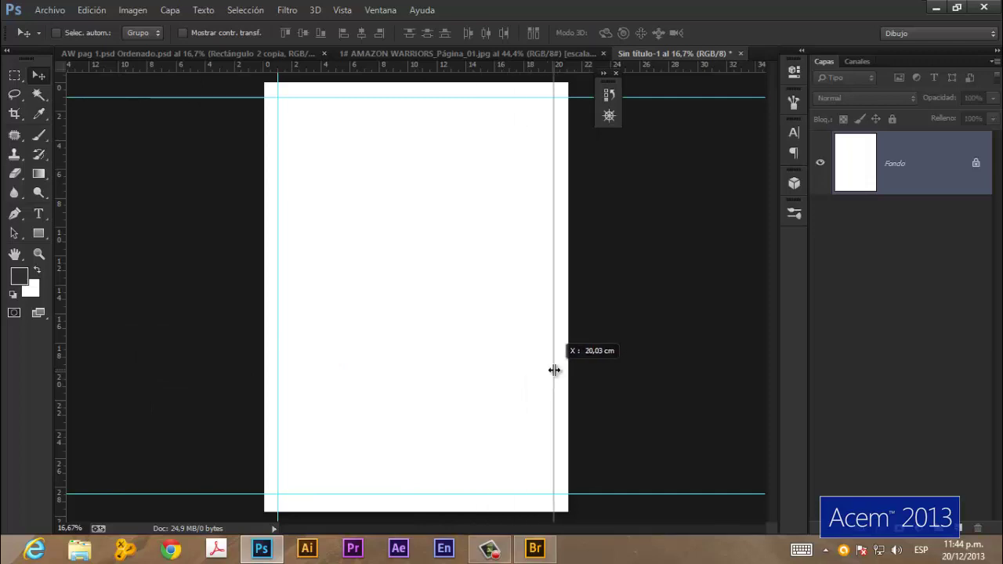
{"action": "left_click_drag", "start_coordinate": [554, 370], "coordinate": [553, 370]}
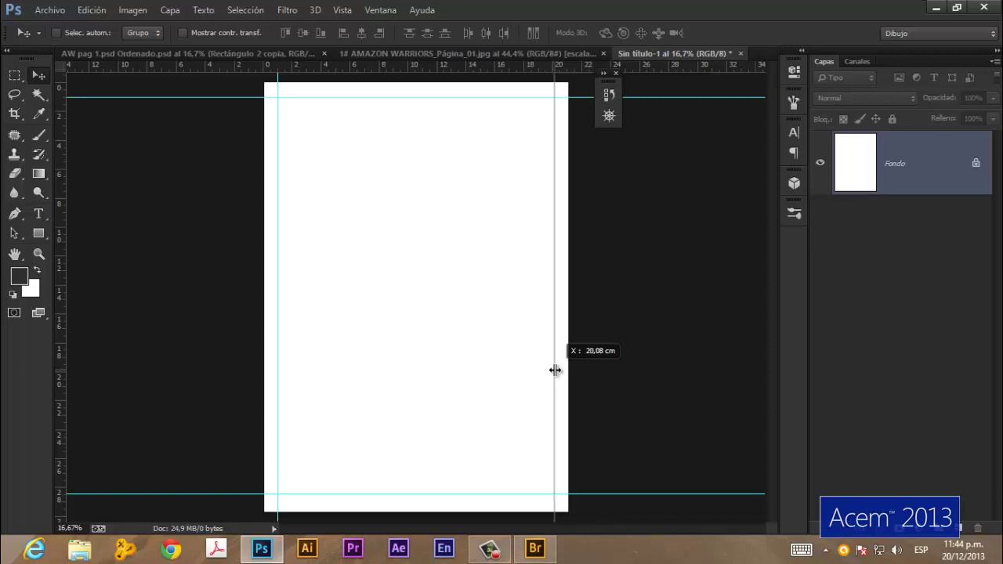
{"action": "left_click_drag", "start_coordinate": [554, 370], "coordinate": [555, 370]}
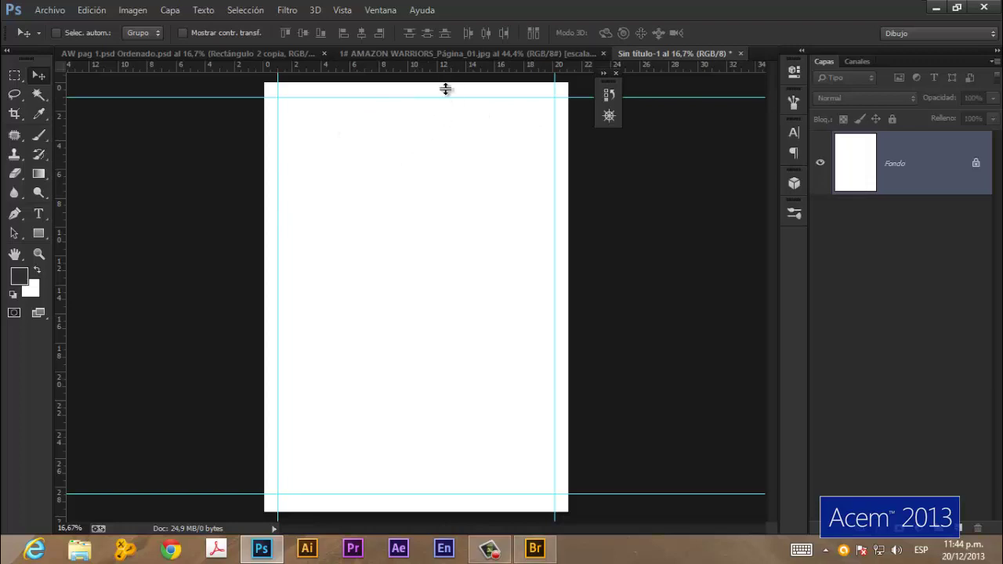
- Add inner guides about 2 cm from the top and 3 cm from the left
{"action": "left_click_drag", "start_coordinate": [445, 88], "coordinate": [441, 109]}
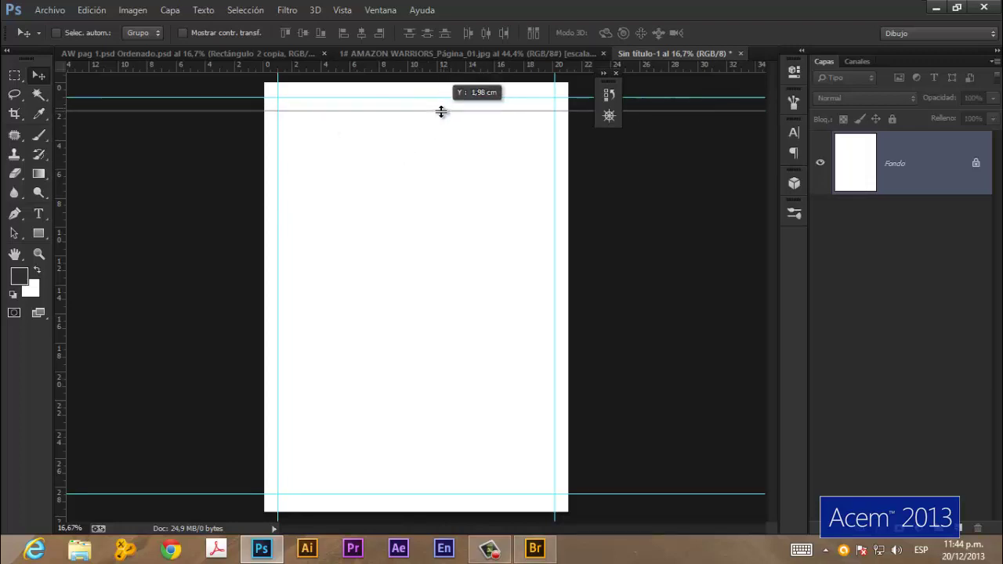
{"action": "left_click_drag", "start_coordinate": [441, 108], "coordinate": [432, 185]}
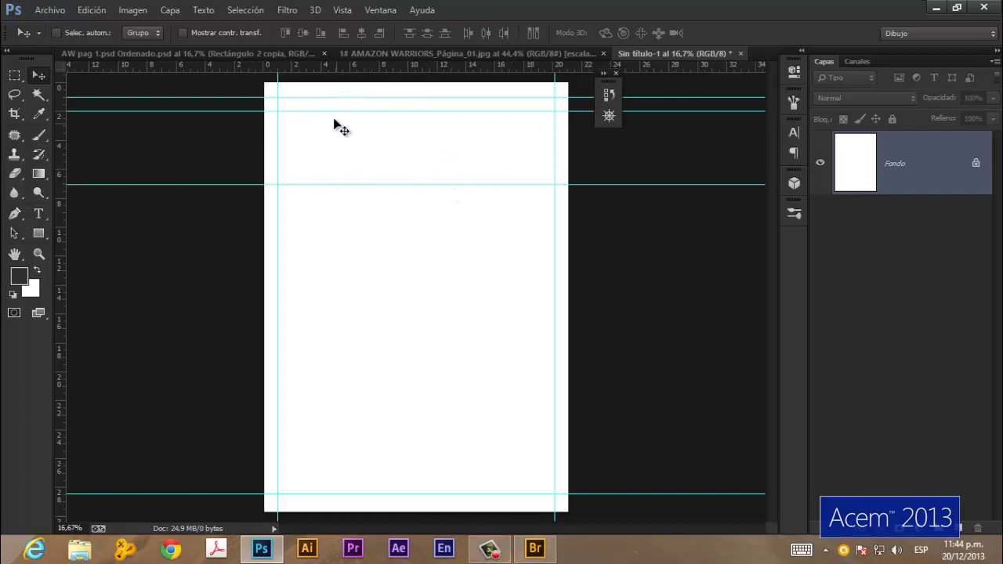
{"action": "left_click_drag", "start_coordinate": [61, 160], "coordinate": [307, 158]}
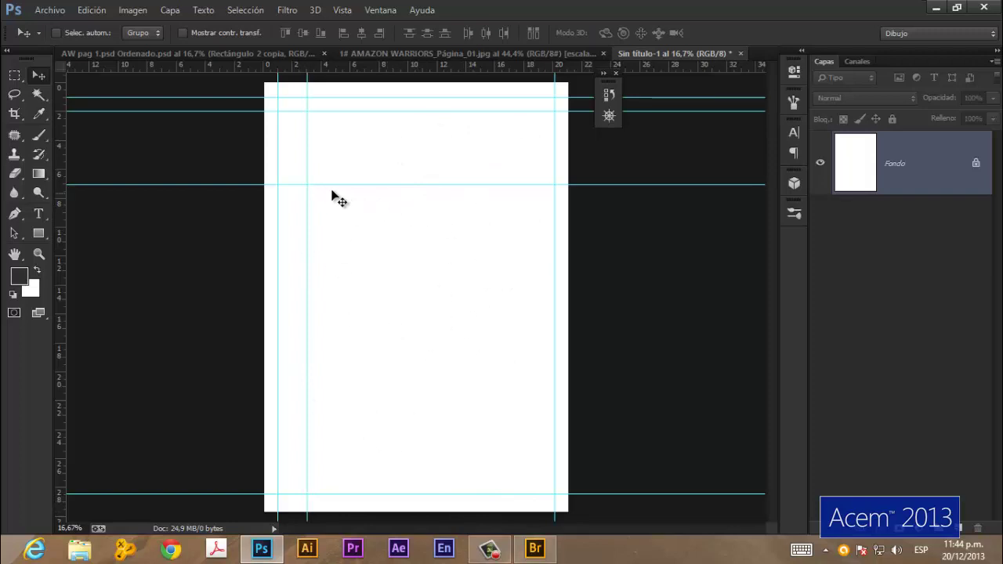
- Marquee-select the page below the upper guide and copy it to a new layer with Capa vía copiar
{"action": "left_click", "coordinate": [17, 76]}
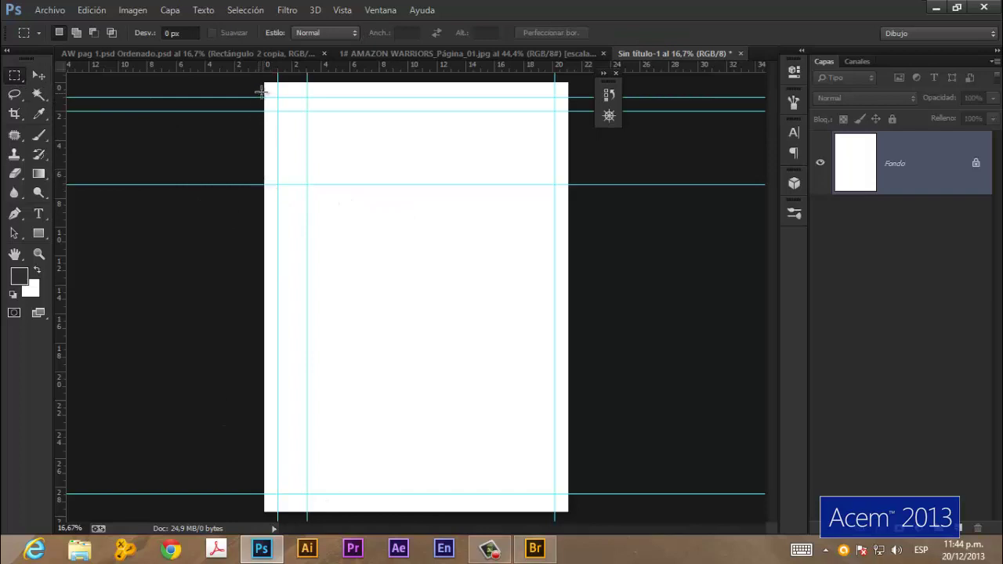
{"action": "left_click_drag", "start_coordinate": [265, 83], "coordinate": [569, 517]}
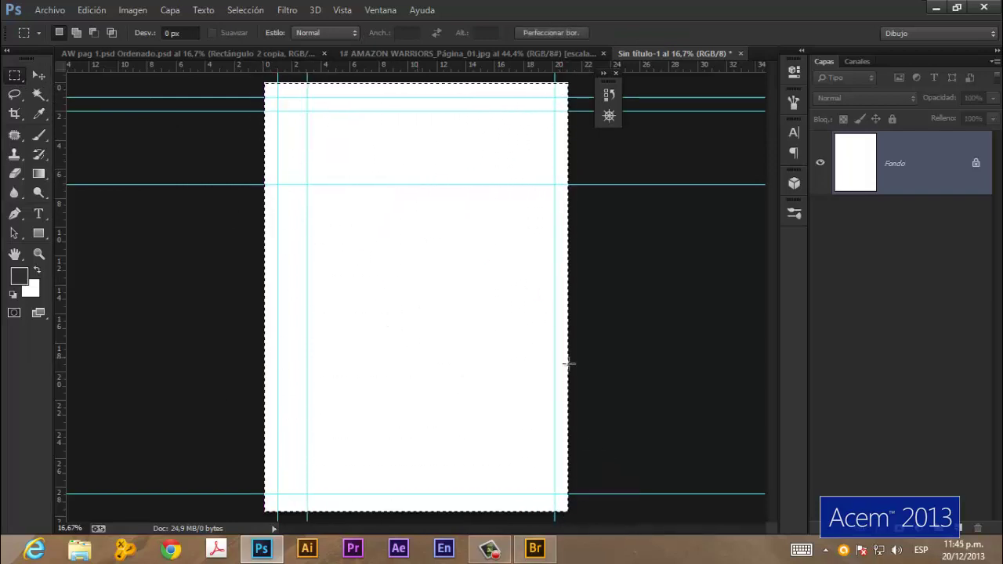
{"action": "left_click", "coordinate": [451, 282]}
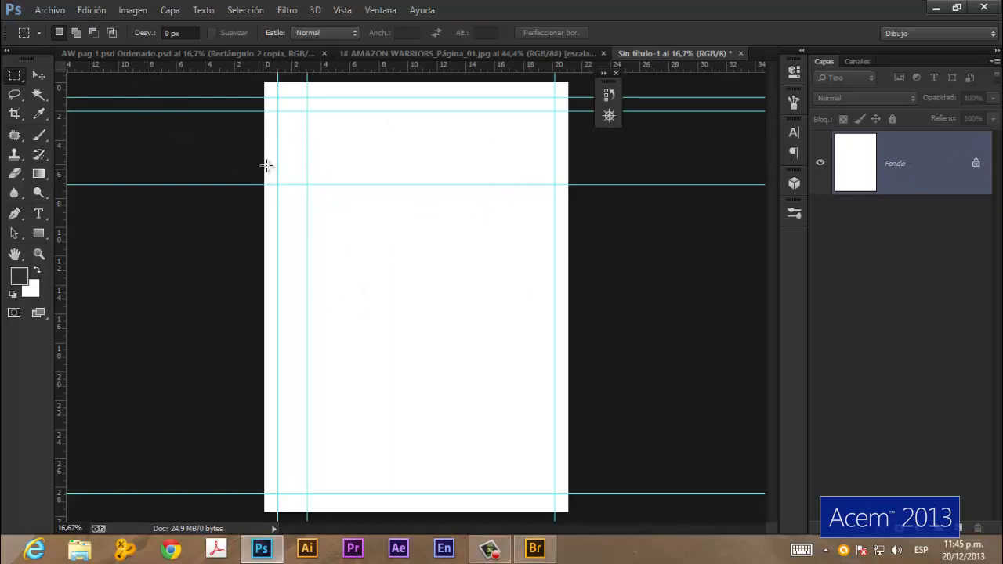
{"action": "left_click_drag", "start_coordinate": [264, 166], "coordinate": [570, 514]}
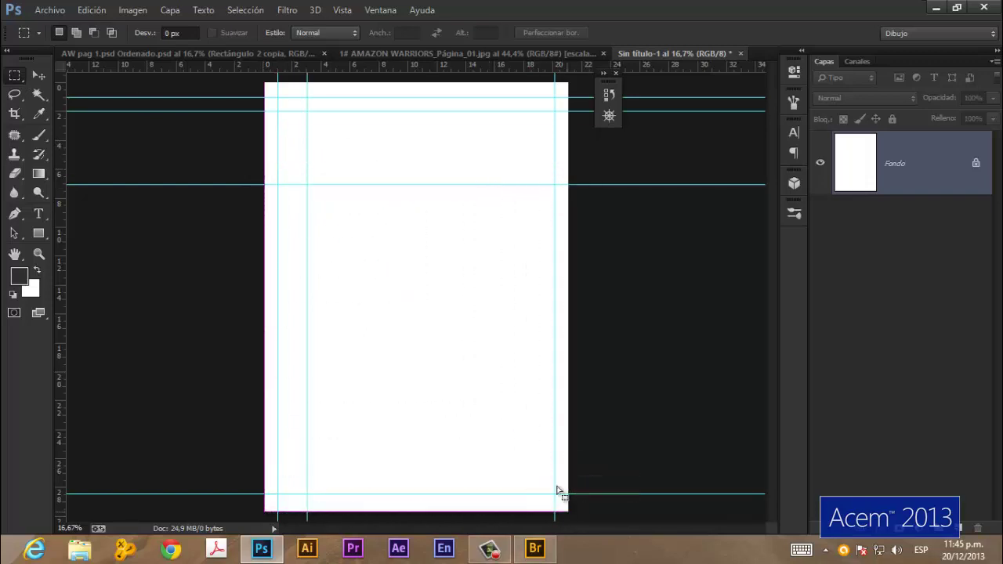
{"action": "right_click", "coordinate": [455, 317]}
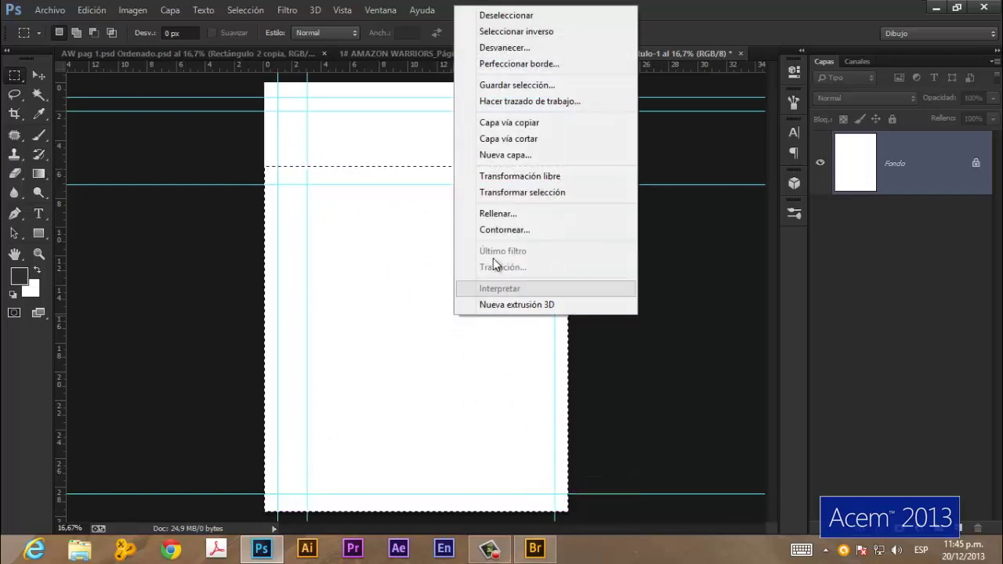
{"action": "left_click", "coordinate": [508, 122]}
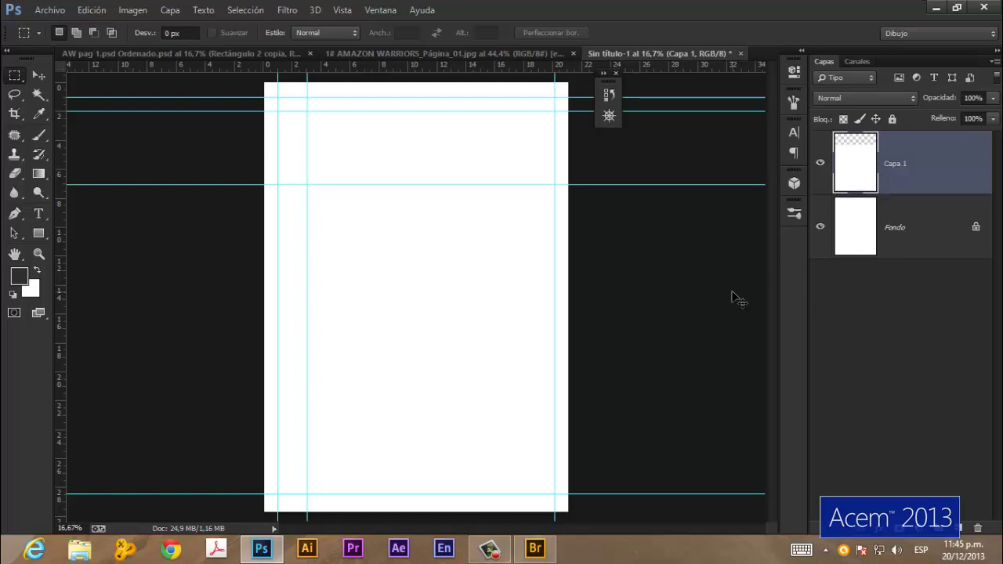
- Convert Capa 1 to a smart object, add a new empty layer, and rename Capa 1 to arte
{"action": "key", "text": "ctrl+t"}
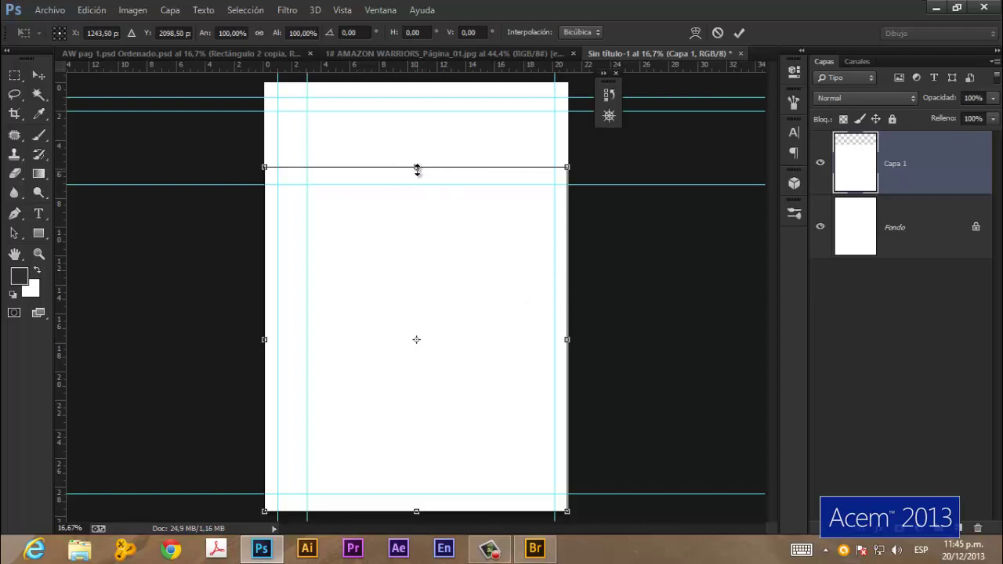
{"action": "key", "text": "Return"}
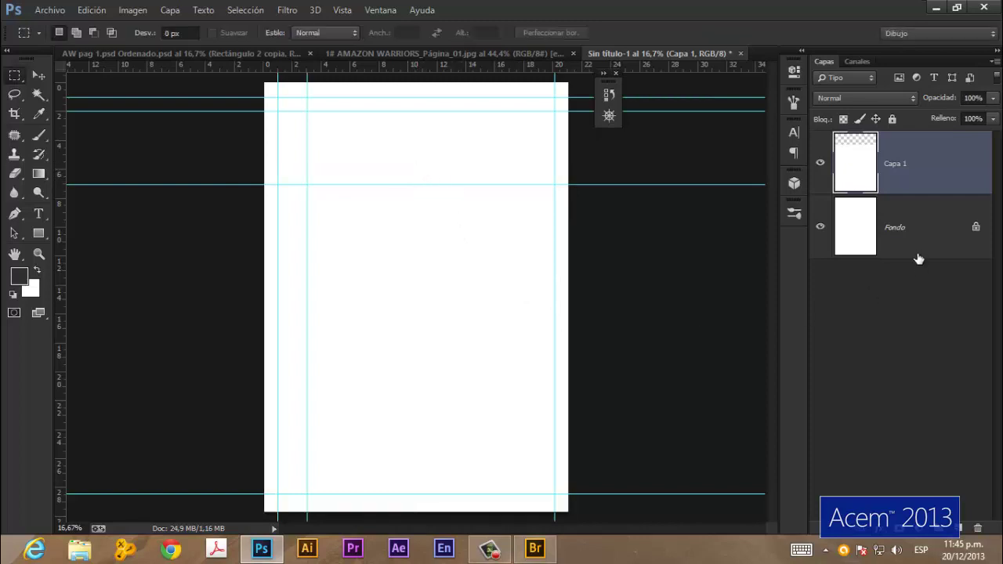
{"action": "right_click", "coordinate": [887, 188]}
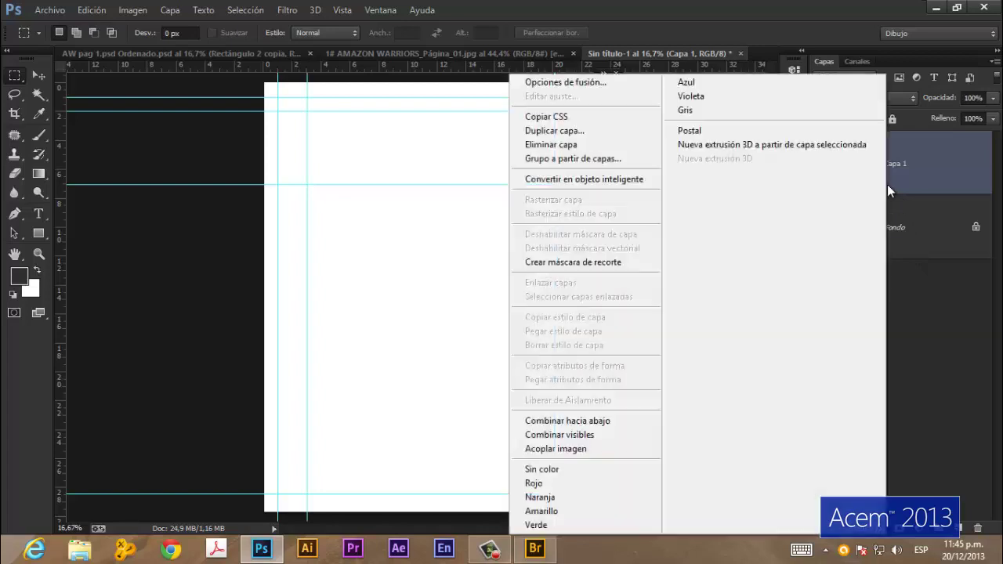
{"action": "left_click", "coordinate": [578, 179]}
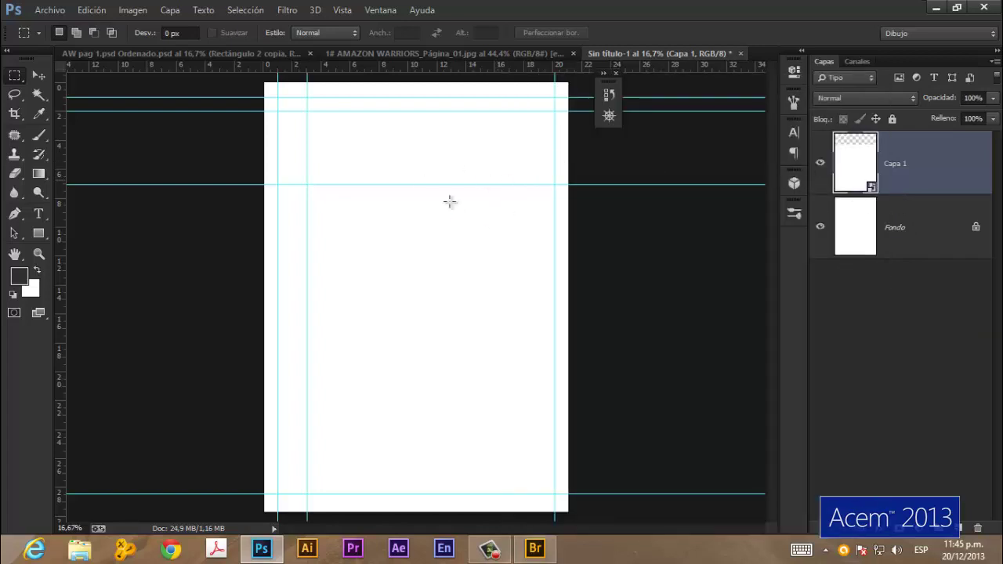
{"action": "left_click", "coordinate": [961, 527]}
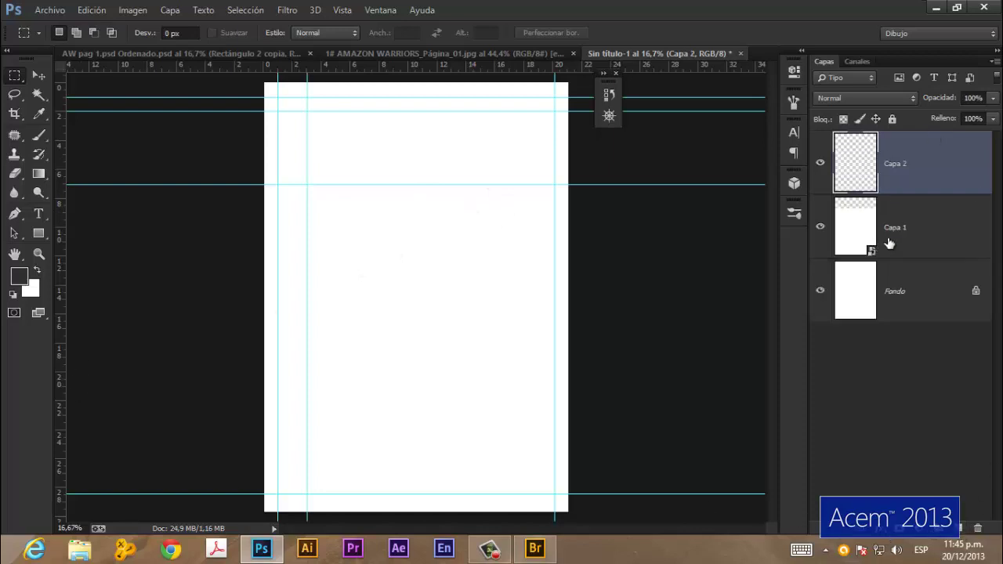
{"action": "double_click", "coordinate": [895, 227]}
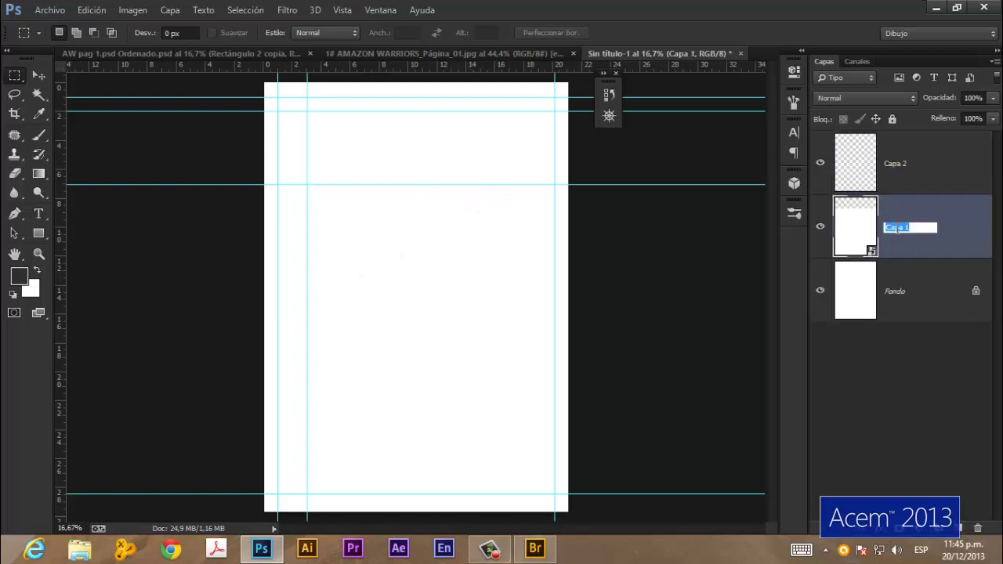
{"action": "type", "text": "arte"}
{"action": "left_click", "coordinate": [933, 293]}
- Unlock the Fondo background layer, turning it into Capa 0
{"action": "left_click", "coordinate": [935, 221]}
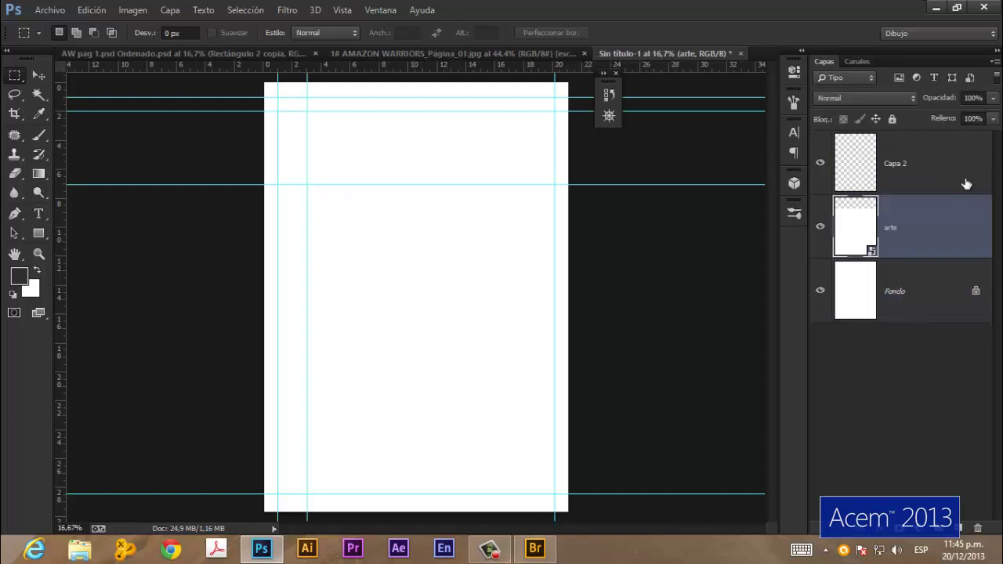
{"action": "left_click", "coordinate": [946, 160]}
{"action": "left_click", "coordinate": [914, 286]}
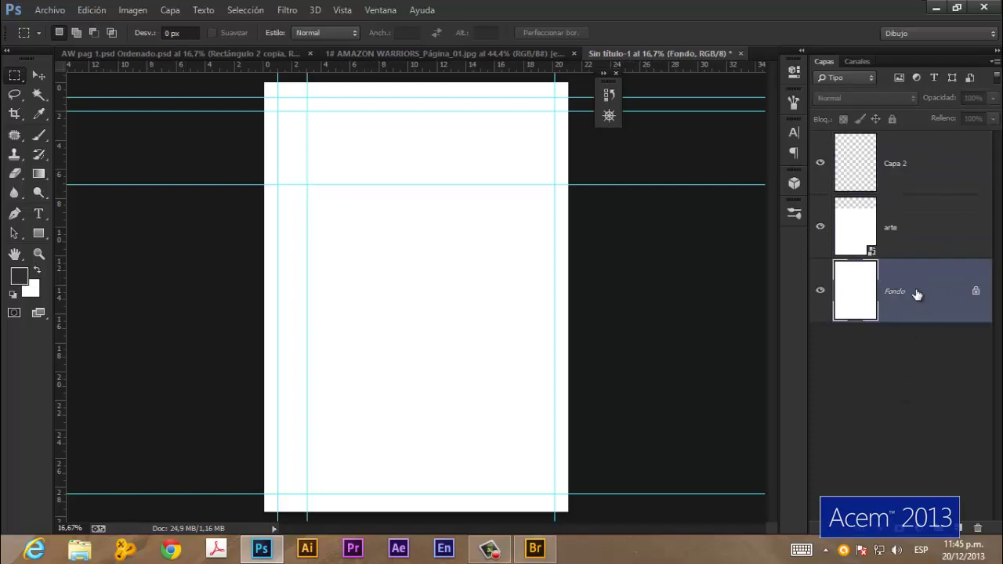
{"action": "left_click", "coordinate": [916, 219]}
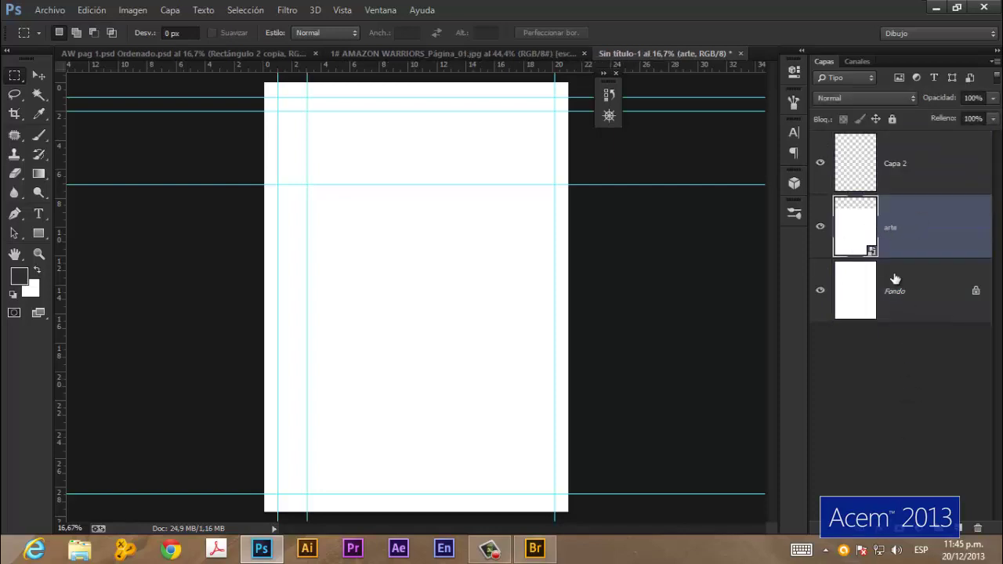
{"action": "left_click", "coordinate": [911, 293]}
{"action": "double_click", "coordinate": [911, 293]}
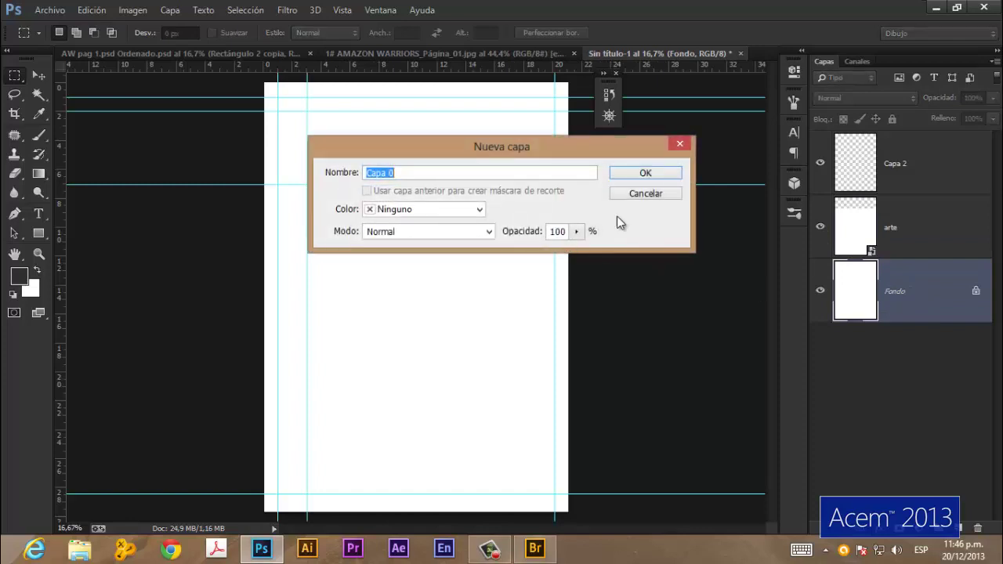
{"action": "left_click", "coordinate": [656, 174]}
{"action": "left_click", "coordinate": [881, 529]}
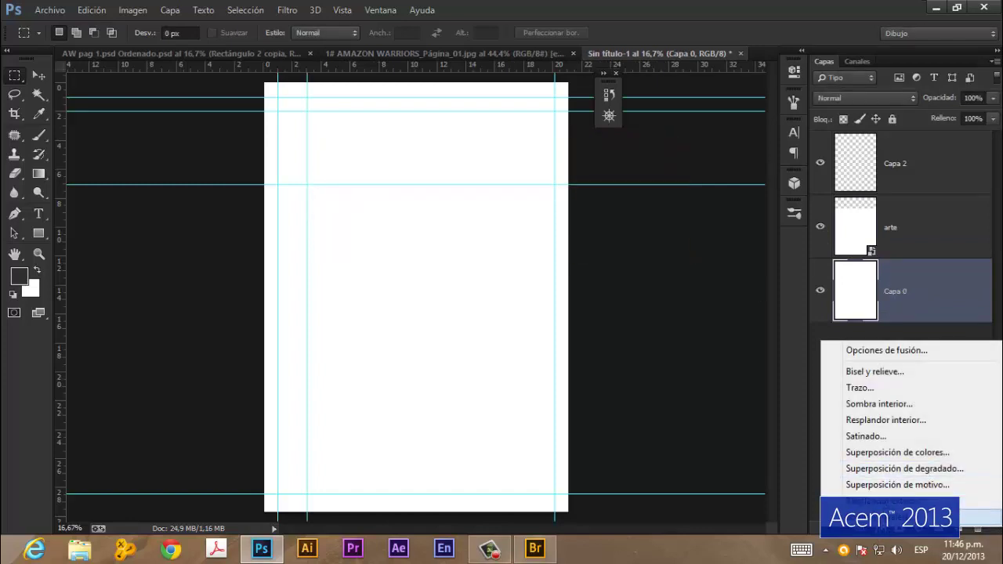
- Give Capa 0 a grey Colour Overlay effect, then make Capa 2 the active layer
{"action": "left_click", "coordinate": [895, 451]}
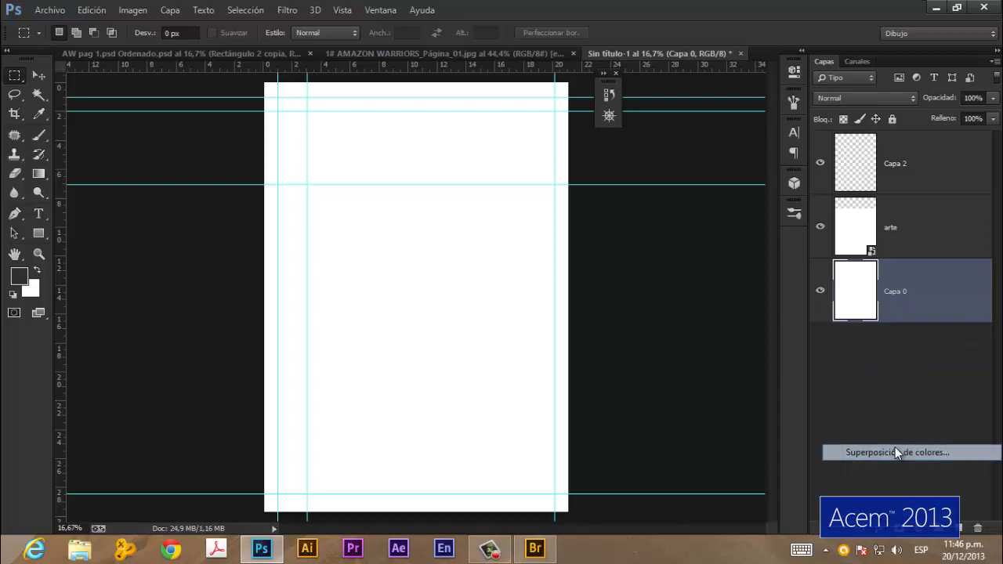
{"action": "left_click", "coordinate": [807, 282]}
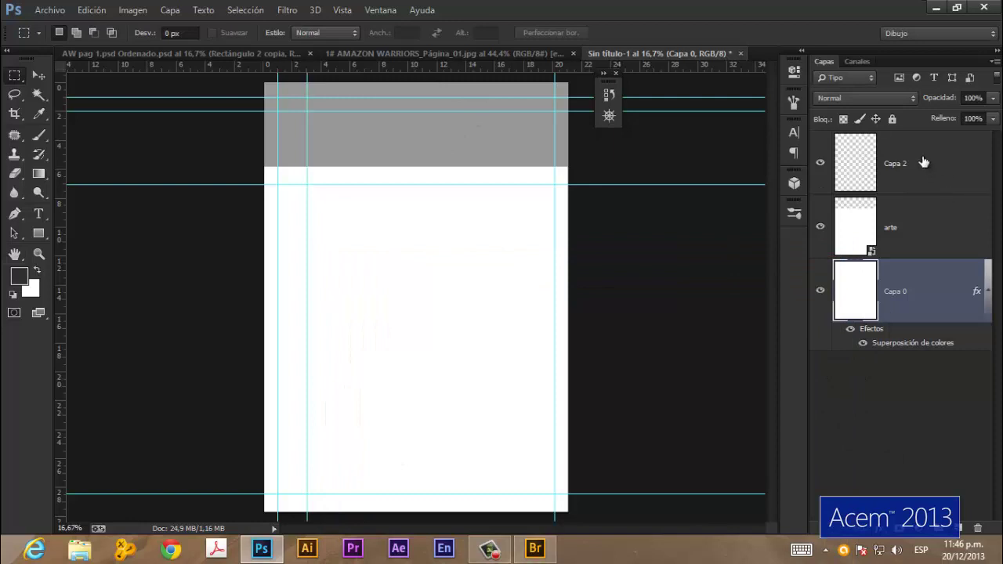
{"action": "left_click", "coordinate": [909, 160]}
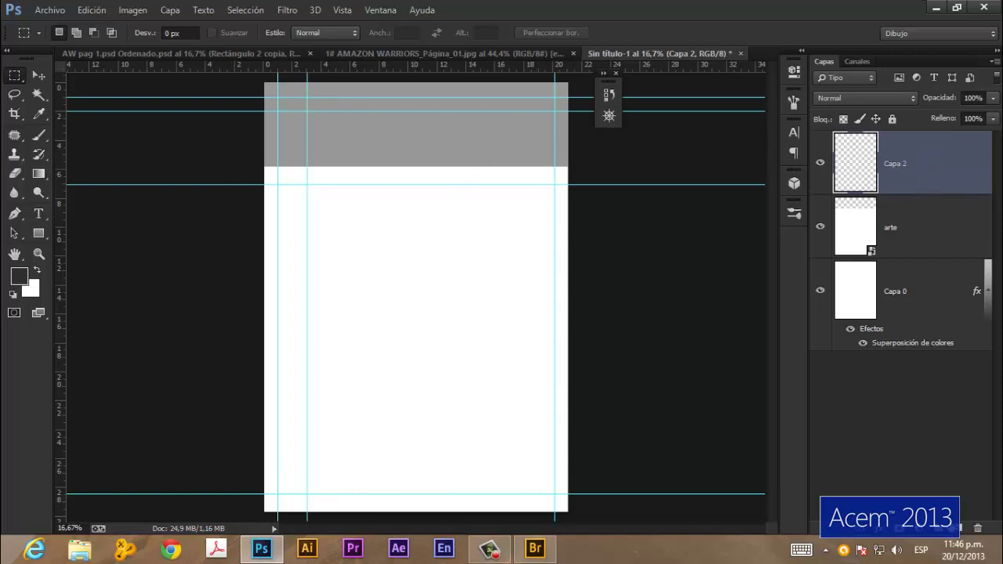
- Add empty layer Capa 3 and a red-labelled layer group named 'Textos editables'
{"action": "left_click", "coordinate": [962, 528]}
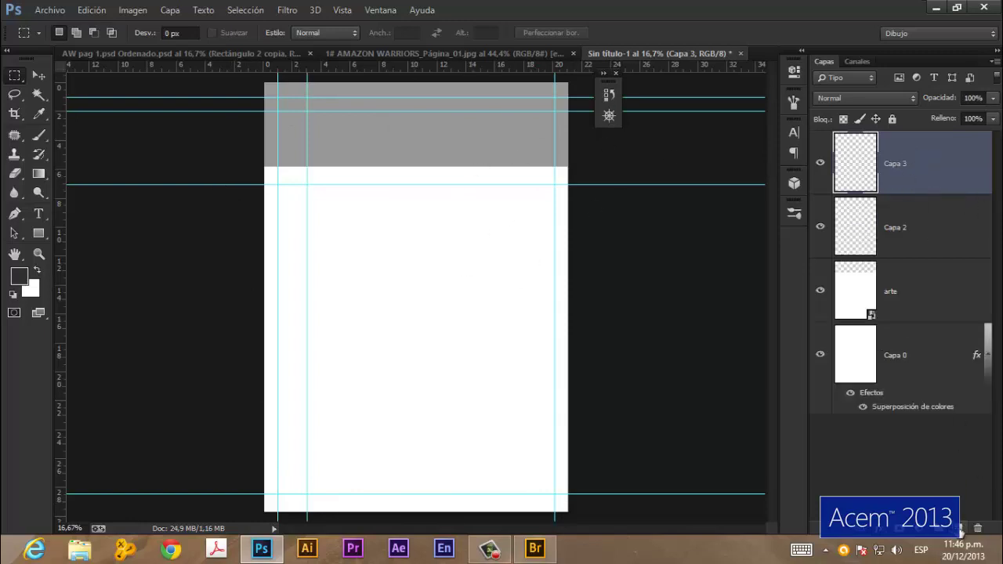
{"action": "left_click", "coordinate": [946, 528]}
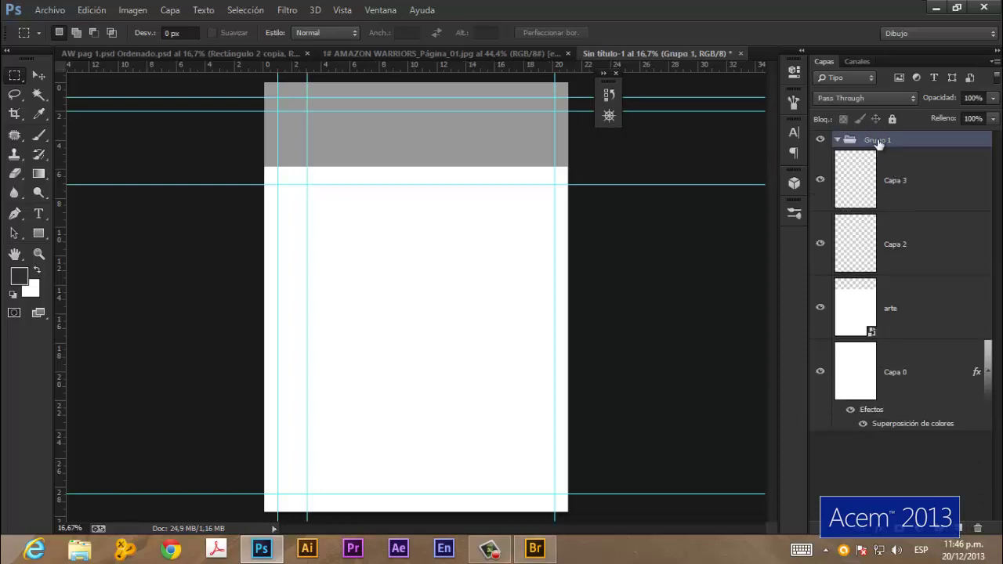
{"action": "right_click", "coordinate": [879, 141]}
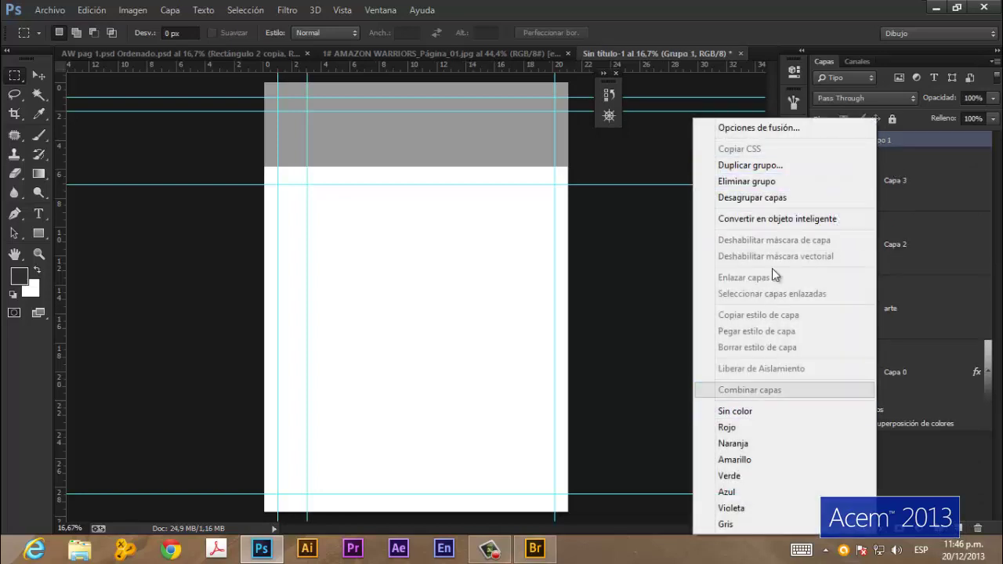
{"action": "left_click", "coordinate": [750, 429]}
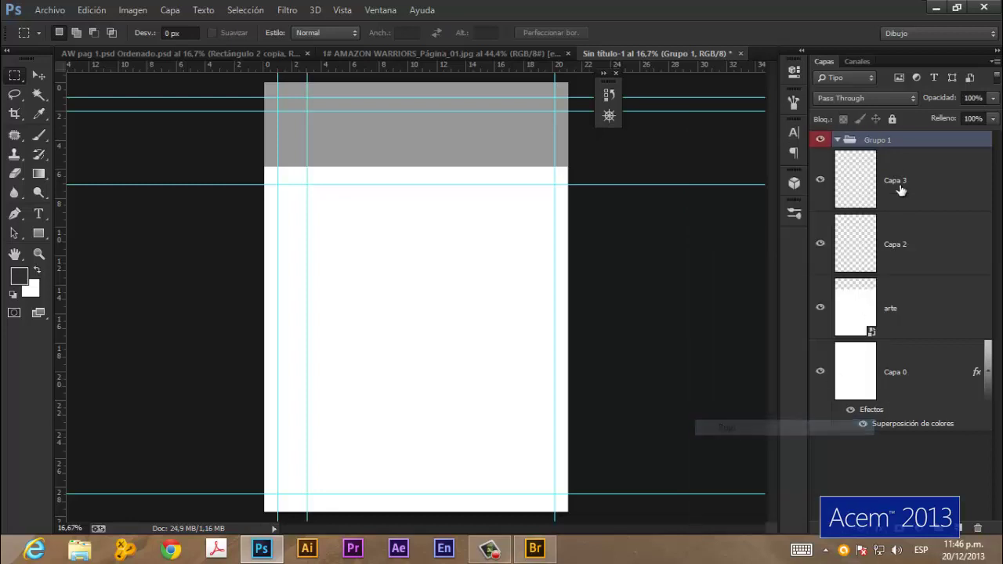
{"action": "double_click", "coordinate": [878, 139]}
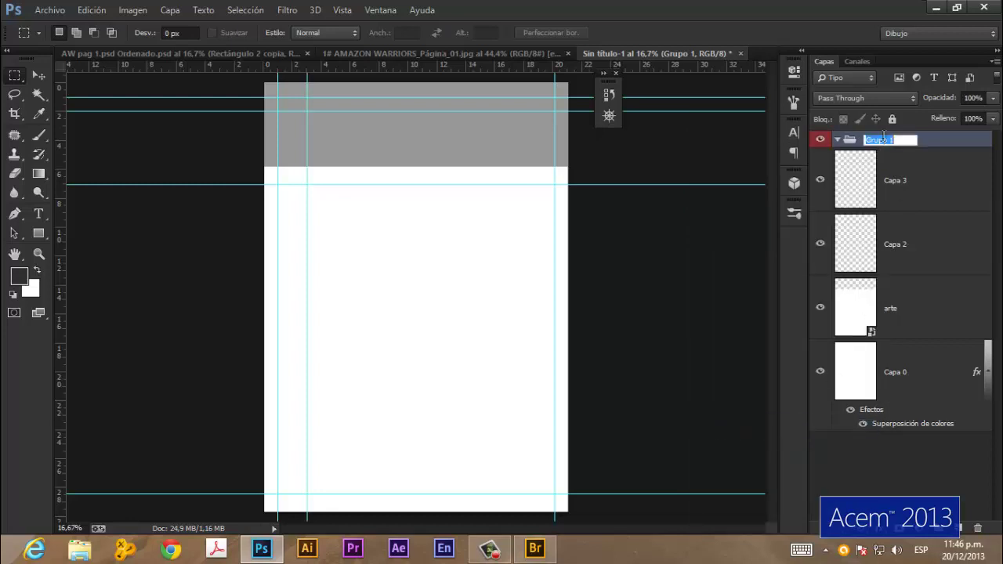
{"action": "type", "text": "Textos editables"}
{"action": "left_click", "coordinate": [961, 178]}
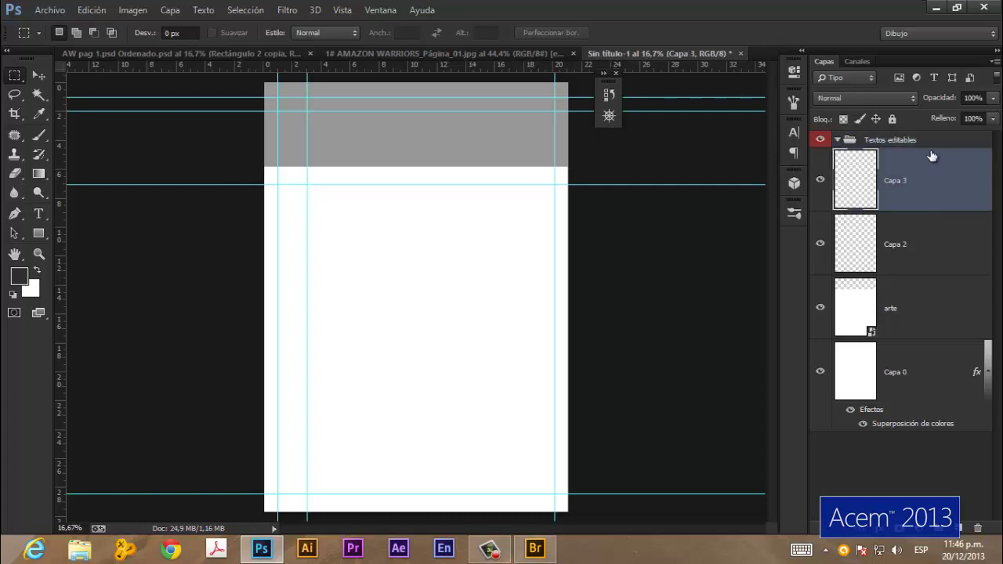
- Add empty Capa 4 inside Textos editables, then try a 43 pt episode-name heading and discard it
{"action": "left_click", "coordinate": [902, 143]}
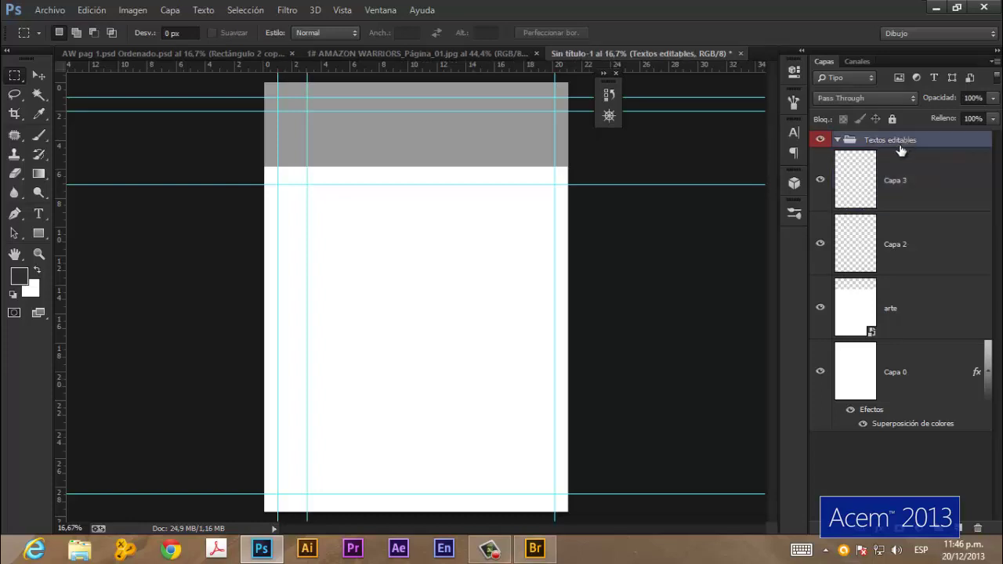
{"action": "left_click", "coordinate": [962, 529]}
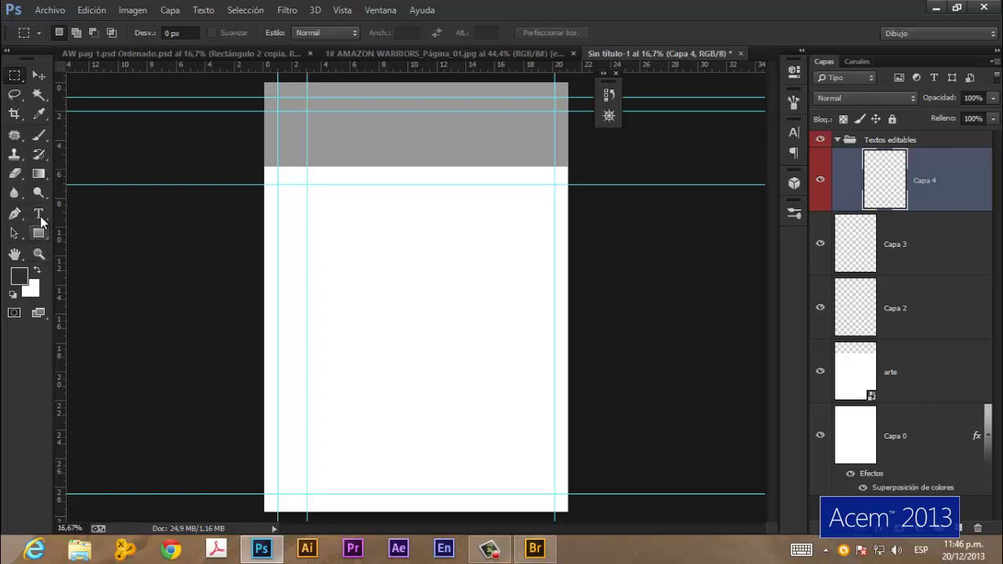
{"action": "left_click", "coordinate": [39, 214]}
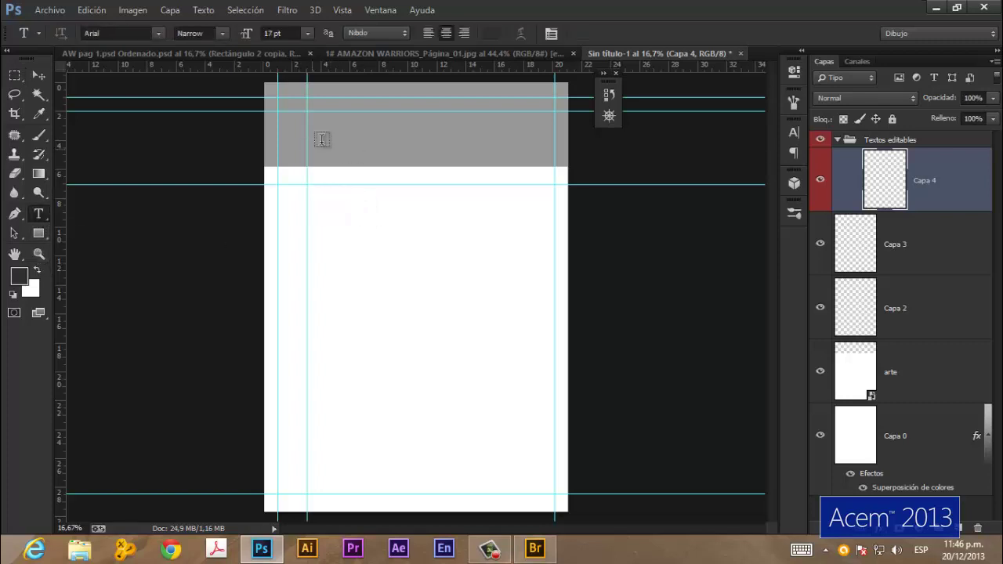
{"action": "left_click", "coordinate": [366, 199]}
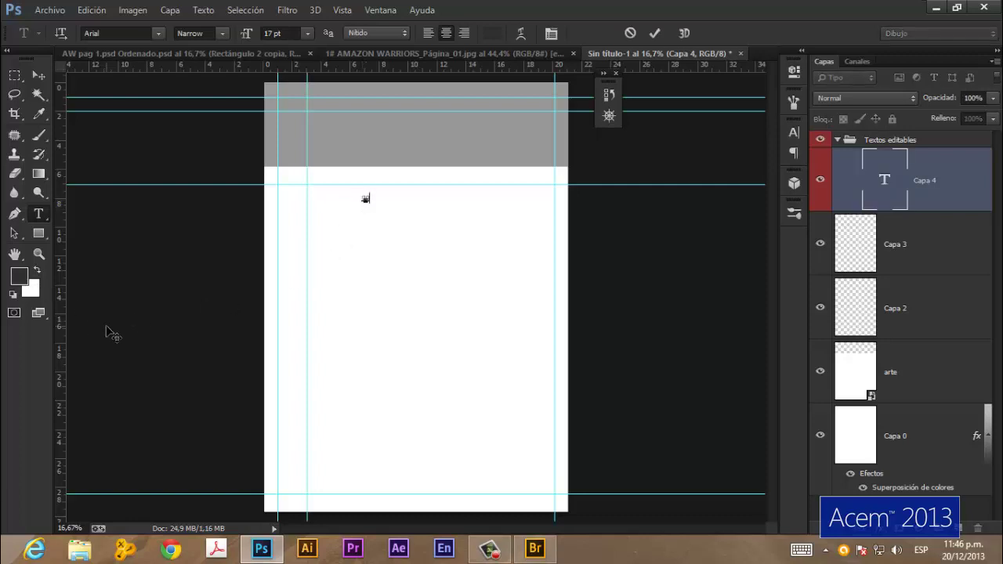
{"action": "type", "text": "nombre de ep"}
{"action": "type", "text": "iso"}
{"action": "type", "text": "dio"}
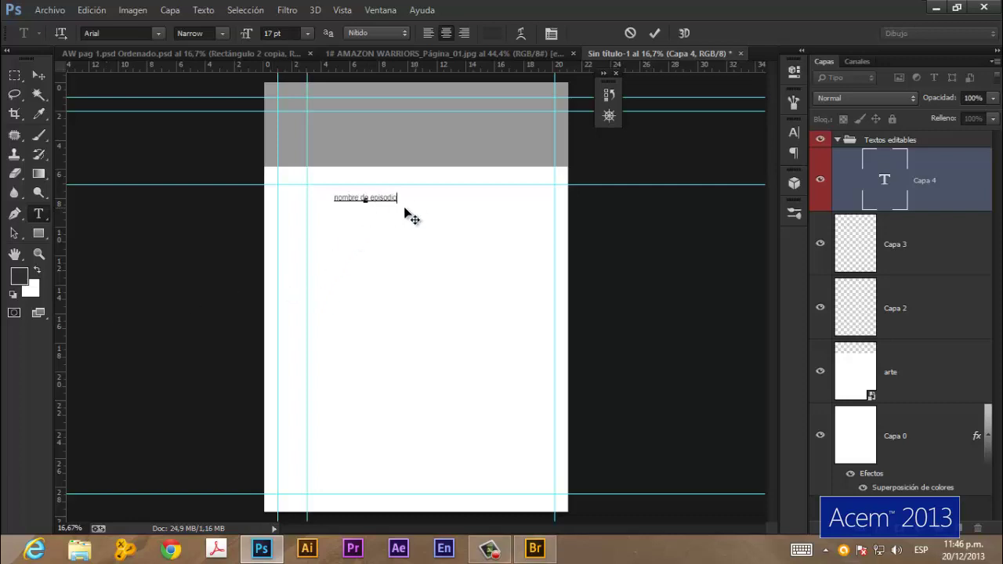
{"action": "key", "text": "ctrl+a"}
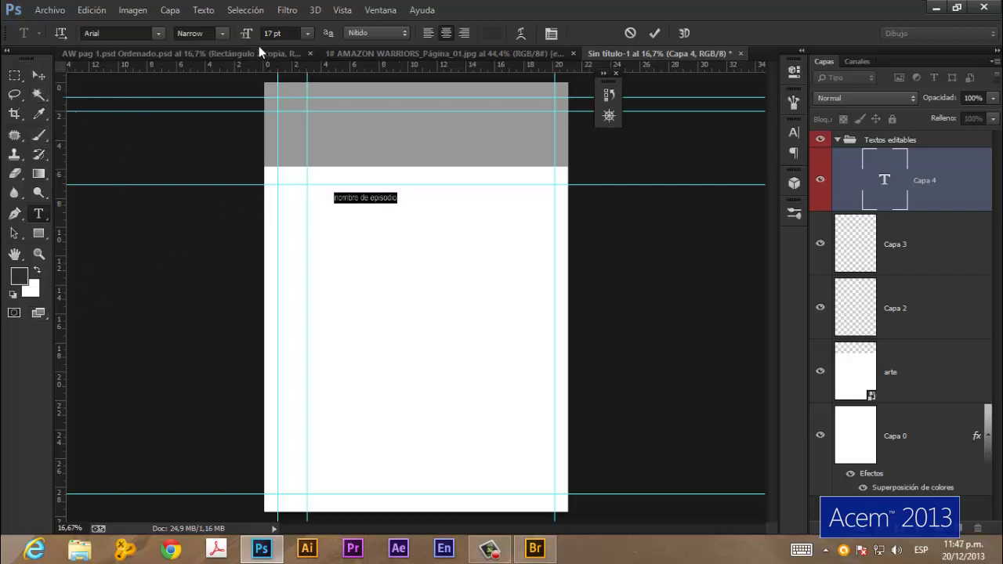
{"action": "left_click_drag", "start_coordinate": [255, 37], "coordinate": [276, 37]}
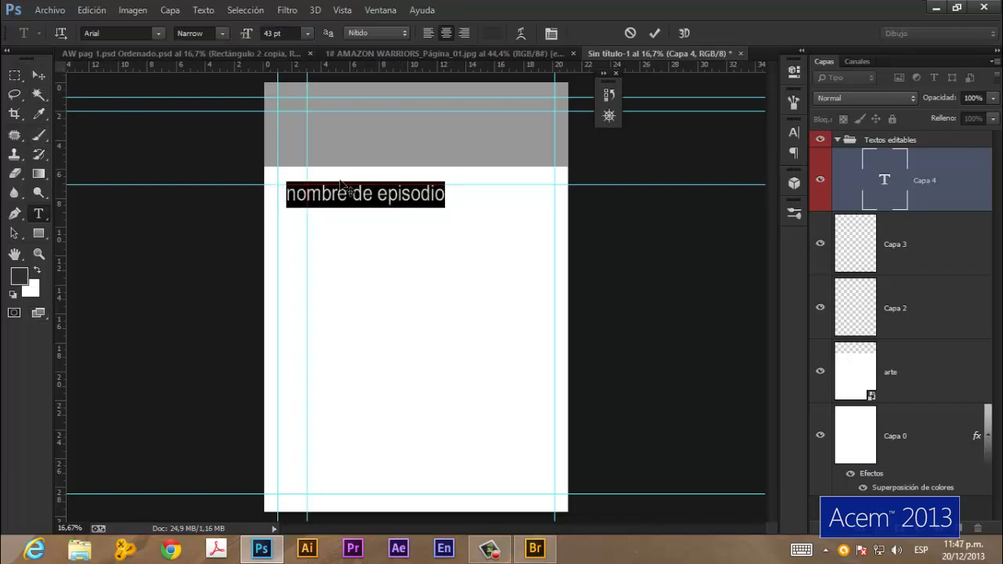
{"action": "left_click_drag", "start_coordinate": [436, 272], "coordinate": [439, 253]}
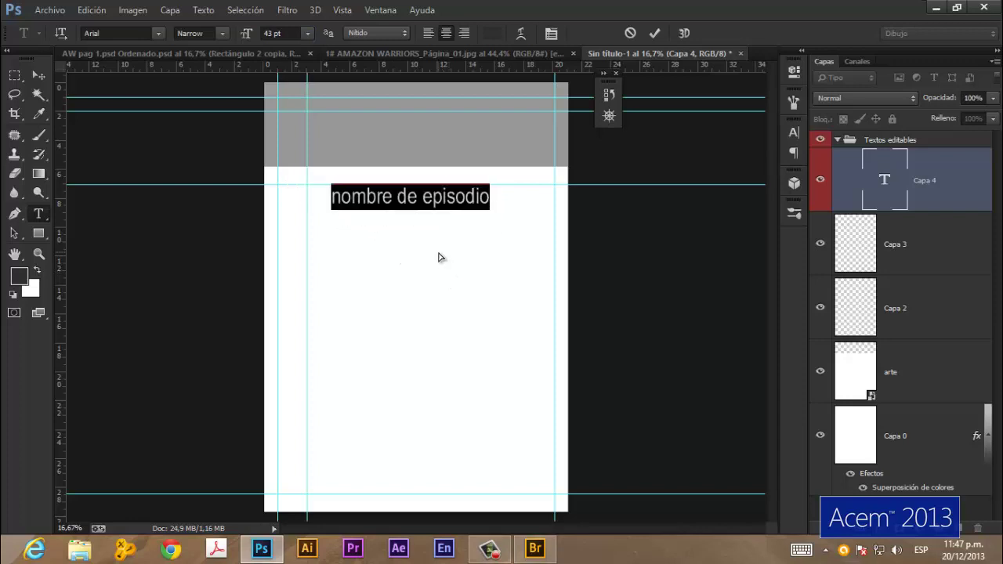
{"action": "mouse_move", "coordinate": [439, 257]}
{"action": "left_mouse_down"}
{"action": "mouse_move", "coordinate": [503, 511]}
{"action": "mouse_move", "coordinate": [471, 254]}
{"action": "mouse_move", "coordinate": [455, 258]}
{"action": "left_mouse_up"}
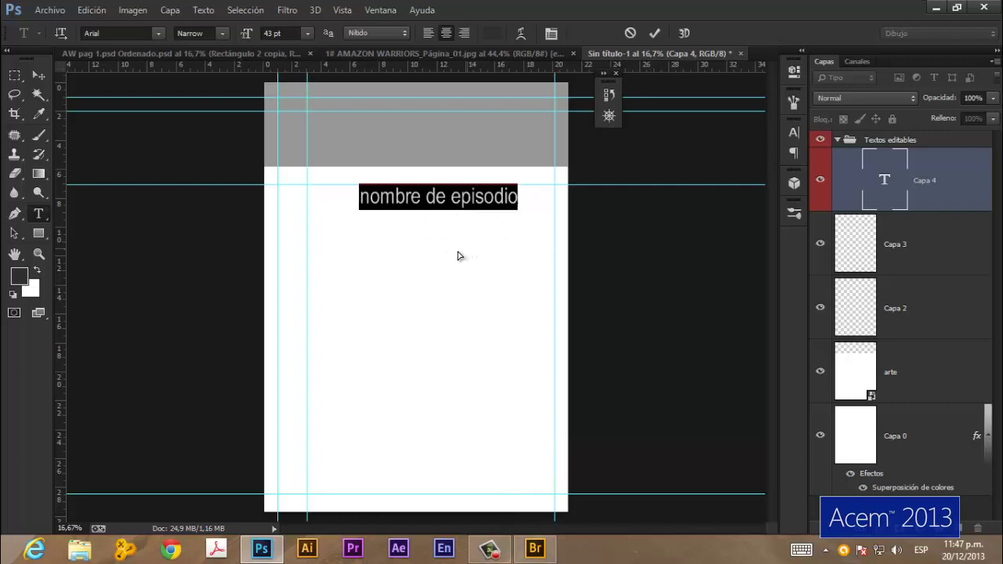
{"action": "left_click", "coordinate": [639, 32]}
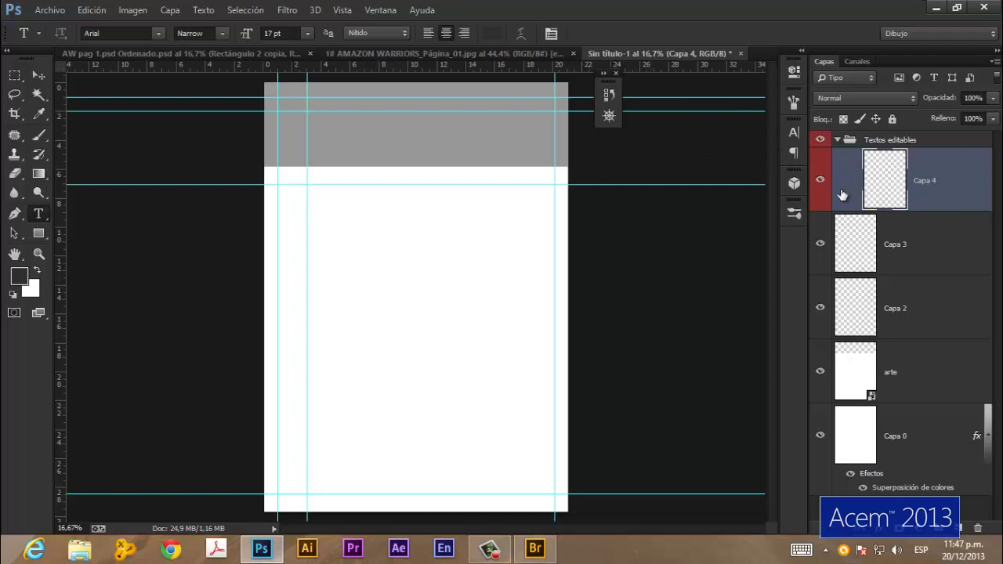
- Add a 'número de revista' text layer near the page top, enlarged to 56 pt
{"action": "left_click", "coordinate": [436, 215]}
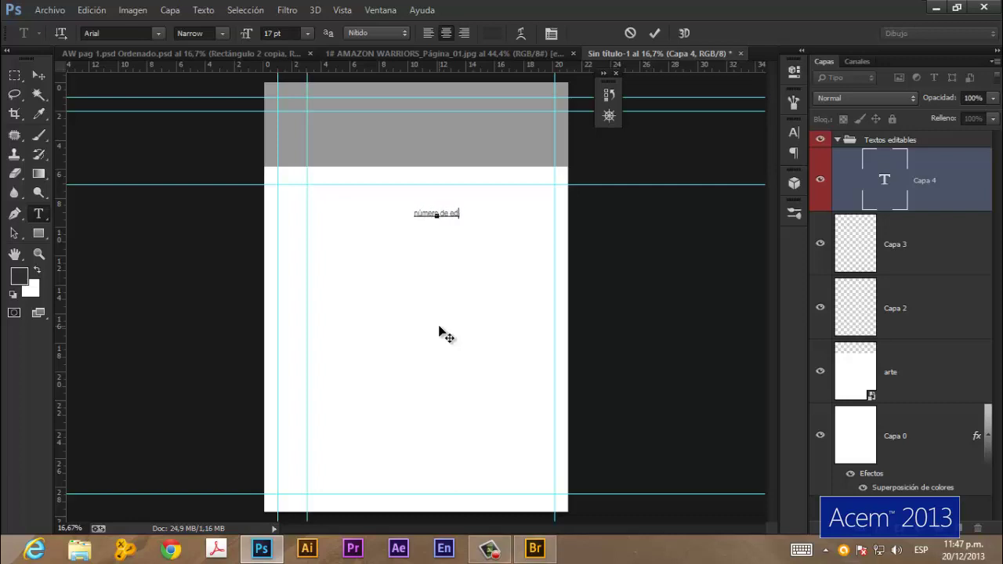
{"action": "type", "text": "re"}
{"action": "type", "text": "vista"}
{"action": "left_click", "coordinate": [654, 33]}
{"action": "scroll", "coordinate": [441, 218], "scroll_direction": "up", "scroll_amount": 2, "text": "alt"}
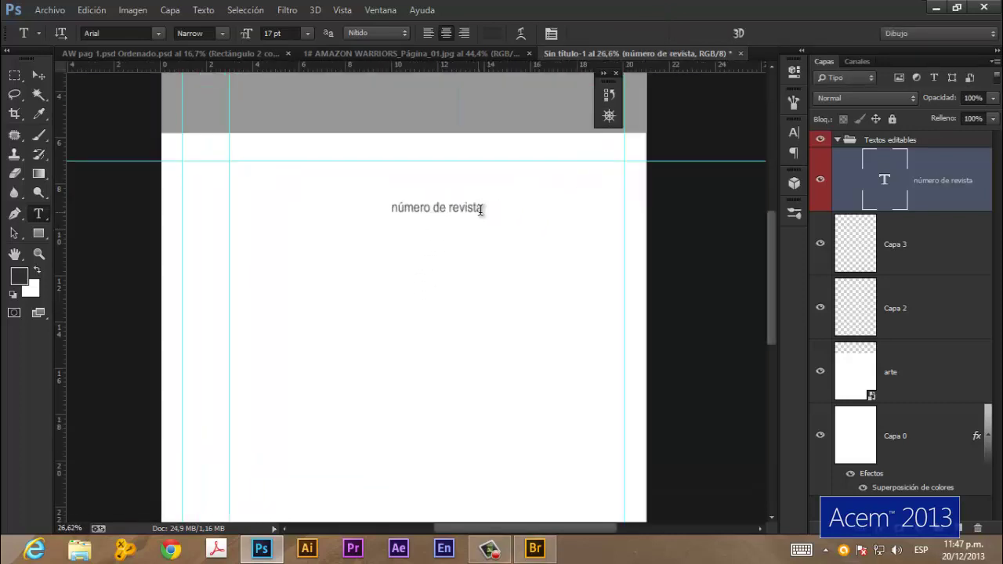
{"action": "left_click", "coordinate": [484, 209]}
{"action": "key", "text": "ctrl+a"}
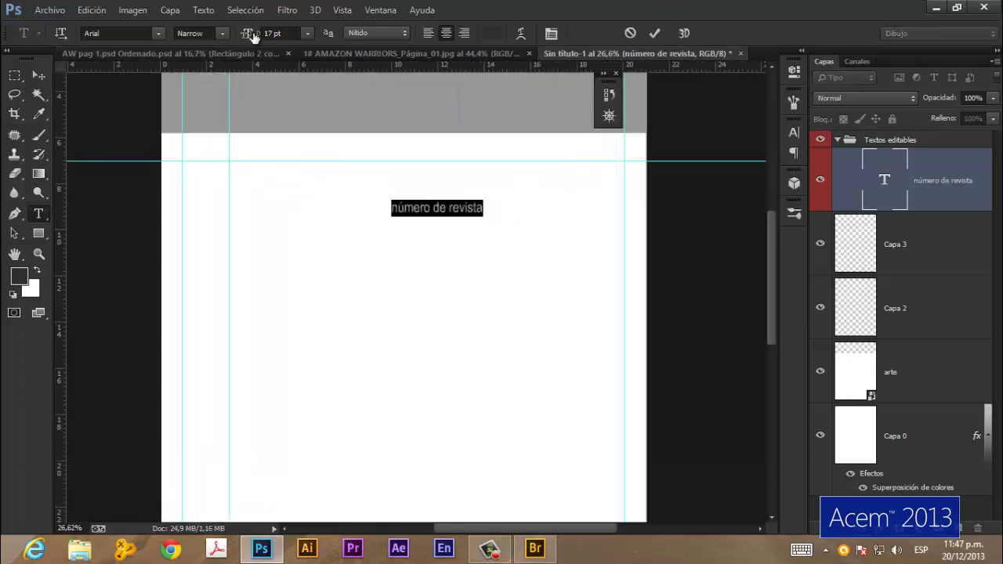
{"action": "left_click_drag", "start_coordinate": [253, 37], "coordinate": [283, 37]}
{"action": "left_click", "coordinate": [652, 33]}
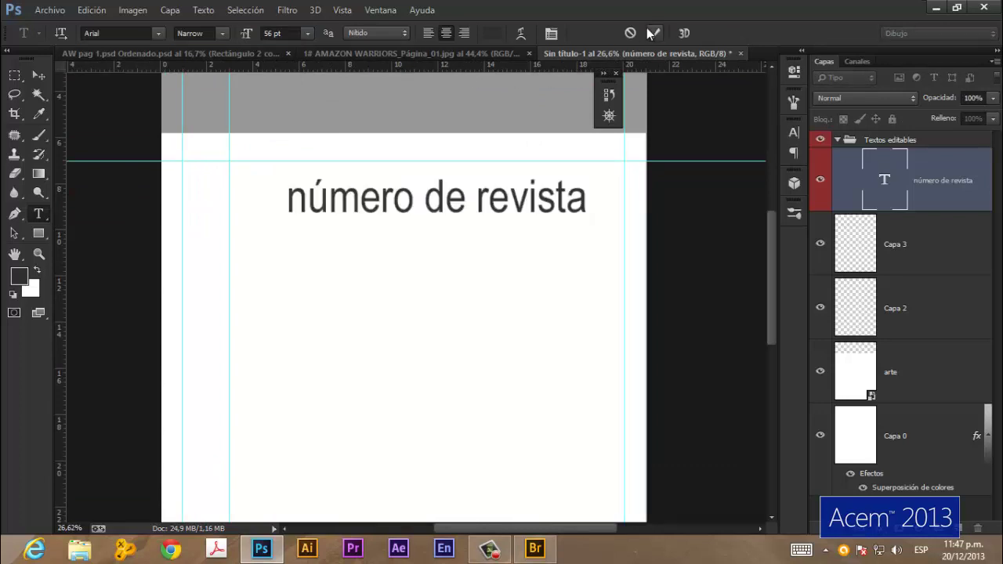
{"action": "scroll", "coordinate": [411, 229], "scroll_direction": "down", "scroll_amount": 2, "text": "alt"}
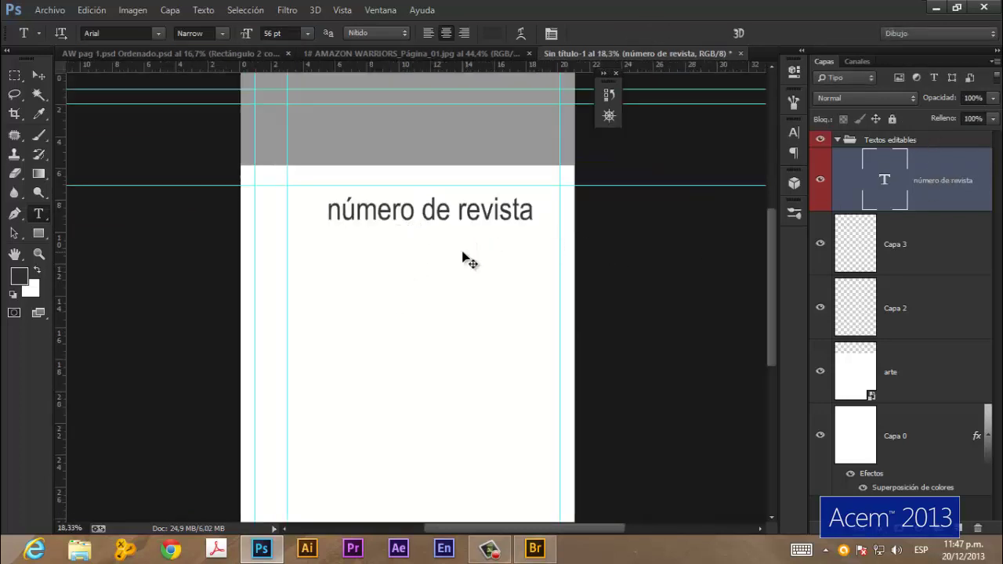
{"action": "key", "text": "v"}
{"action": "left_click_drag", "start_coordinate": [474, 258], "coordinate": [419, 264]}
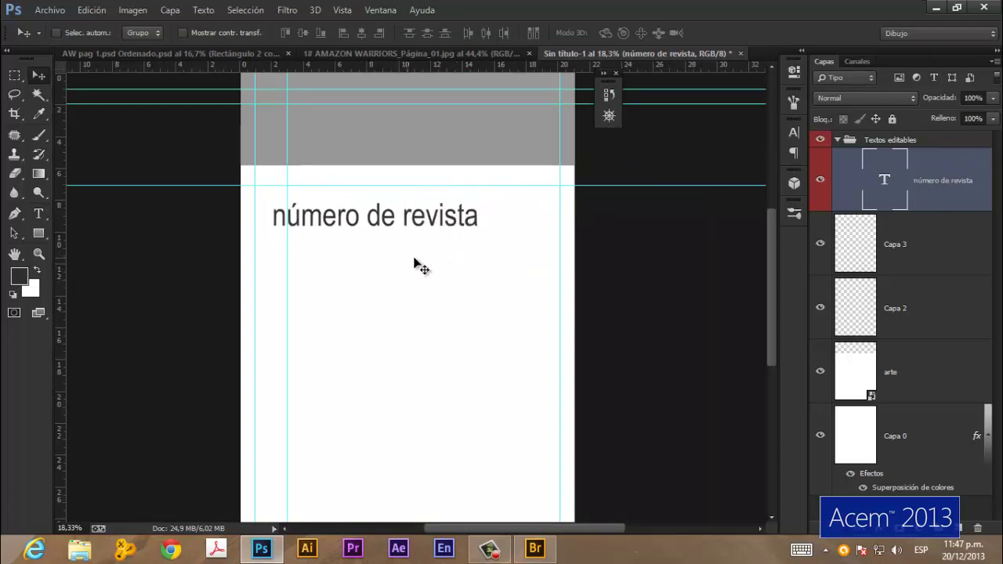
- Replace the text with '#1', place it at the upper right, and collapse Textos editables
{"action": "double_click", "coordinate": [892, 192]}
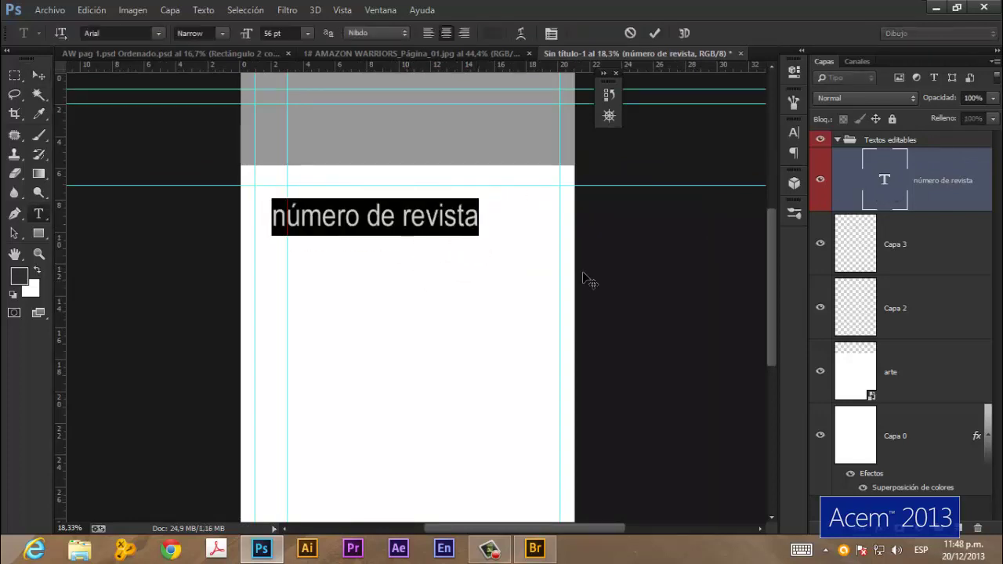
{"action": "type", "text": "#"}
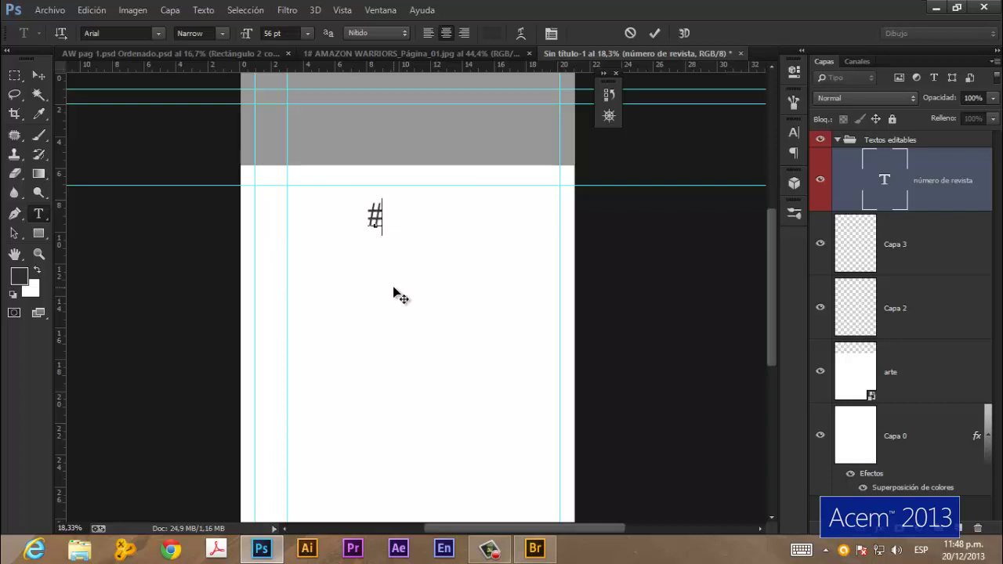
{"action": "type", "text": "1"}
{"action": "left_click", "coordinate": [654, 33]}
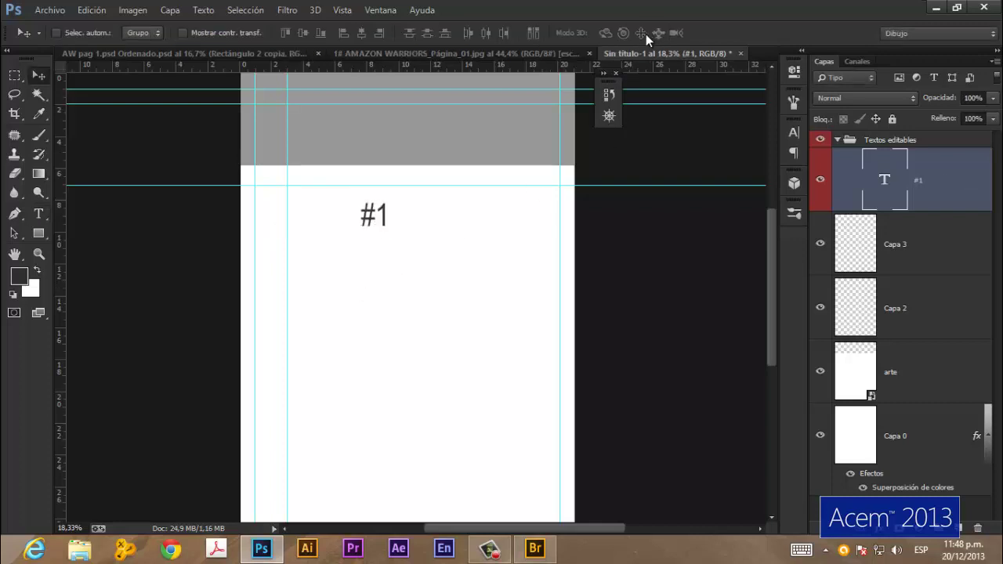
{"action": "mouse_move", "coordinate": [385, 264]}
{"action": "left_mouse_down"}
{"action": "mouse_move", "coordinate": [283, 238]}
{"action": "mouse_move", "coordinate": [416, 282]}
{"action": "mouse_move", "coordinate": [543, 248]}
{"action": "mouse_move", "coordinate": [552, 197]}
{"action": "mouse_move", "coordinate": [528, 295]}
{"action": "left_mouse_up"}
{"action": "scroll", "coordinate": [528, 295], "scroll_direction": "down", "scroll_amount": 2}
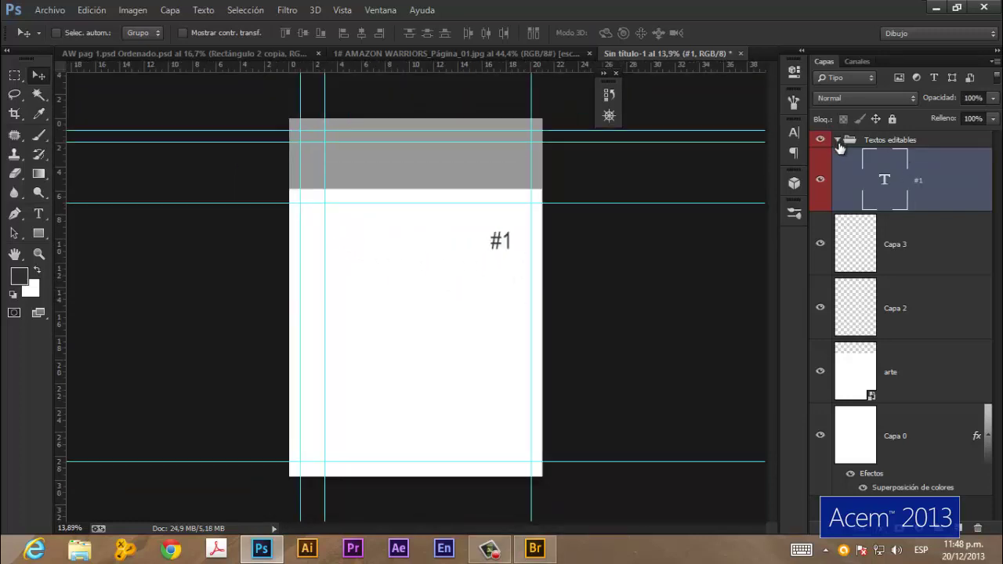
{"action": "left_click", "coordinate": [838, 141]}
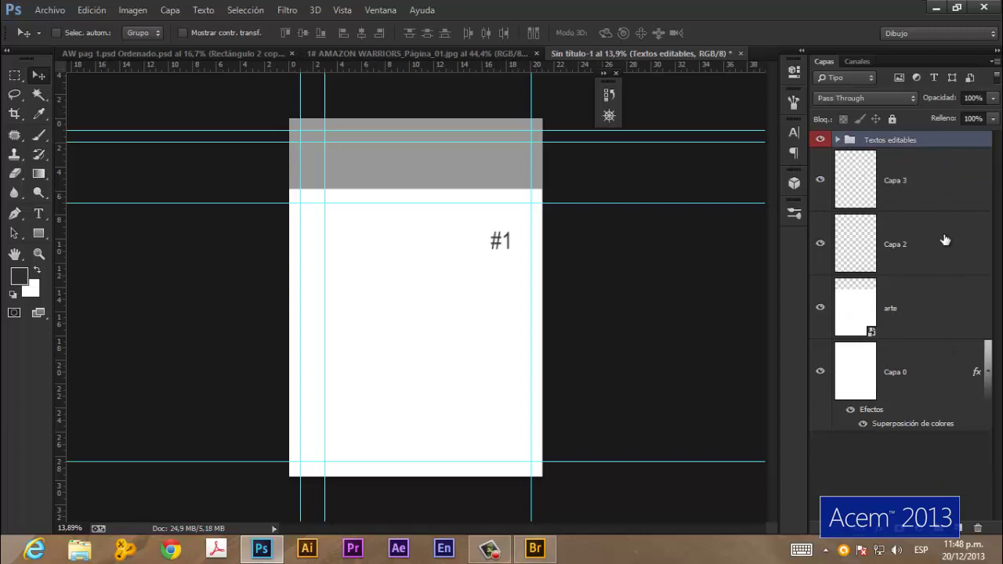
- Add Capa 4 above Capa 3 and a yellow-labelled group named 'Textos fijos o logos'
{"action": "left_click", "coordinate": [933, 185]}
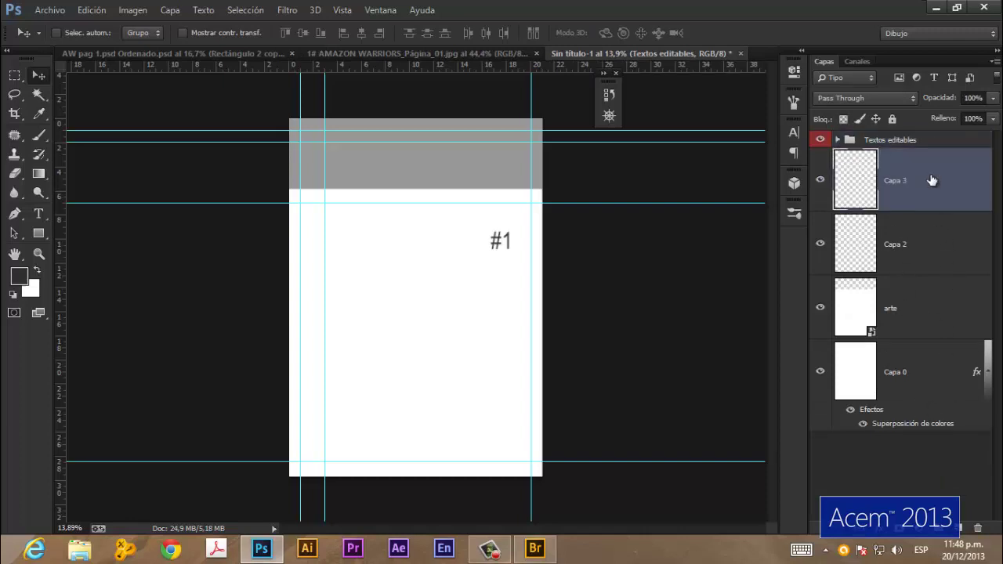
{"action": "left_click", "coordinate": [960, 527]}
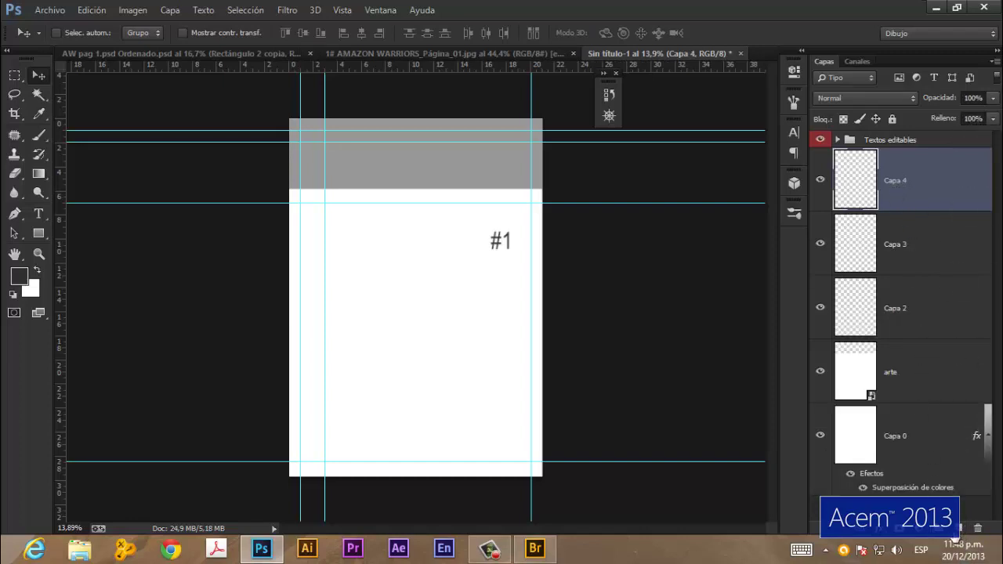
{"action": "left_click", "coordinate": [945, 528]}
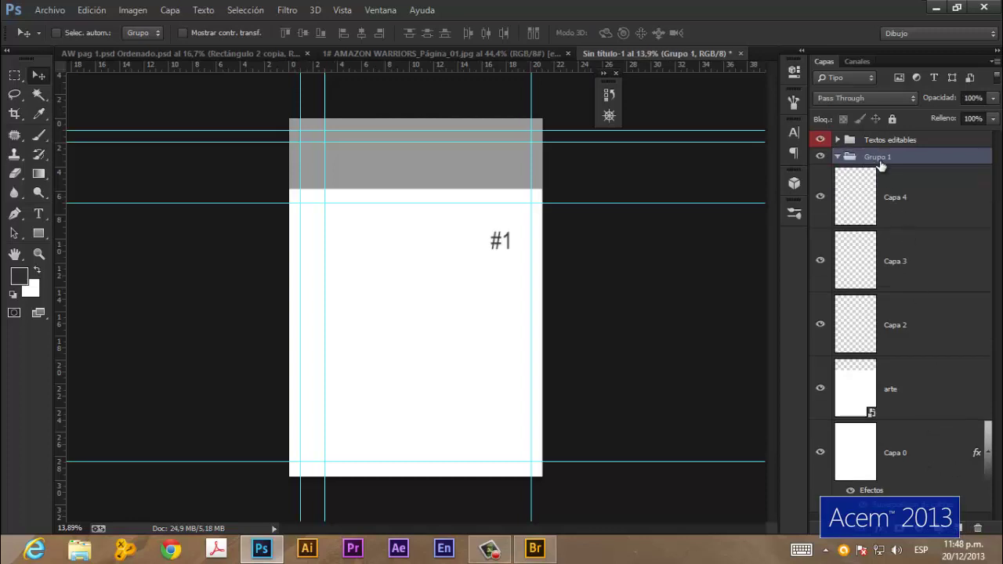
{"action": "right_click", "coordinate": [879, 159]}
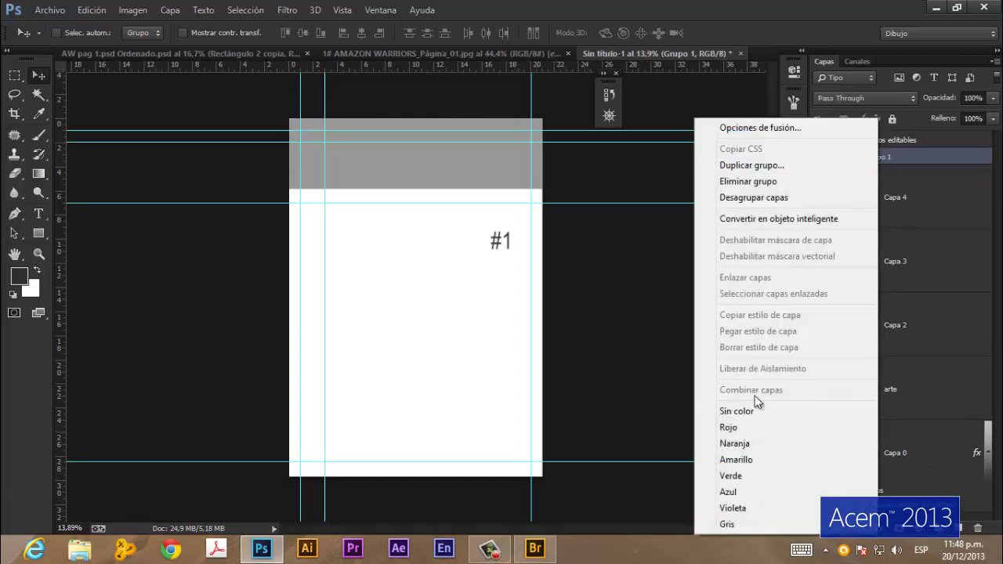
{"action": "left_click", "coordinate": [746, 460]}
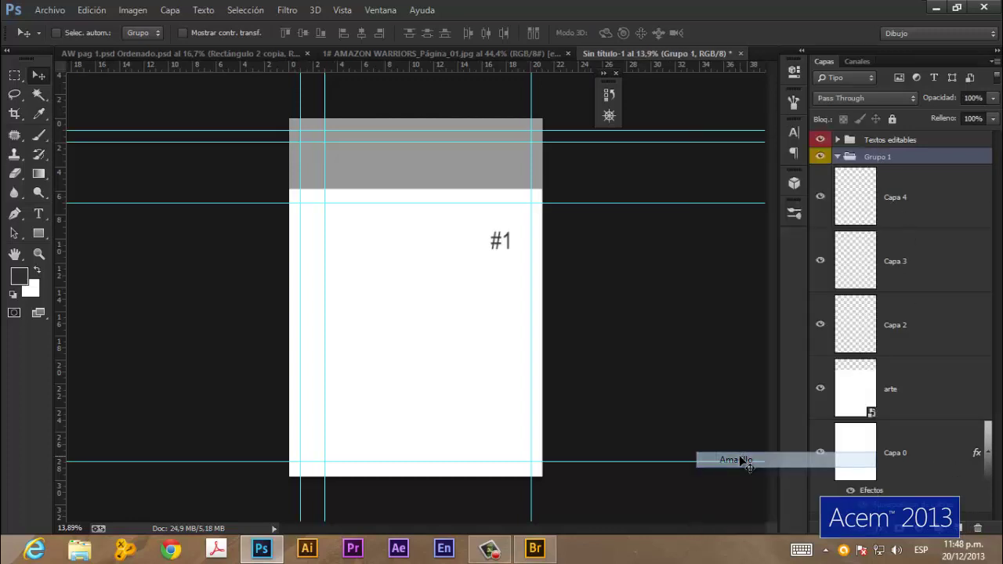
{"action": "double_click", "coordinate": [878, 157]}
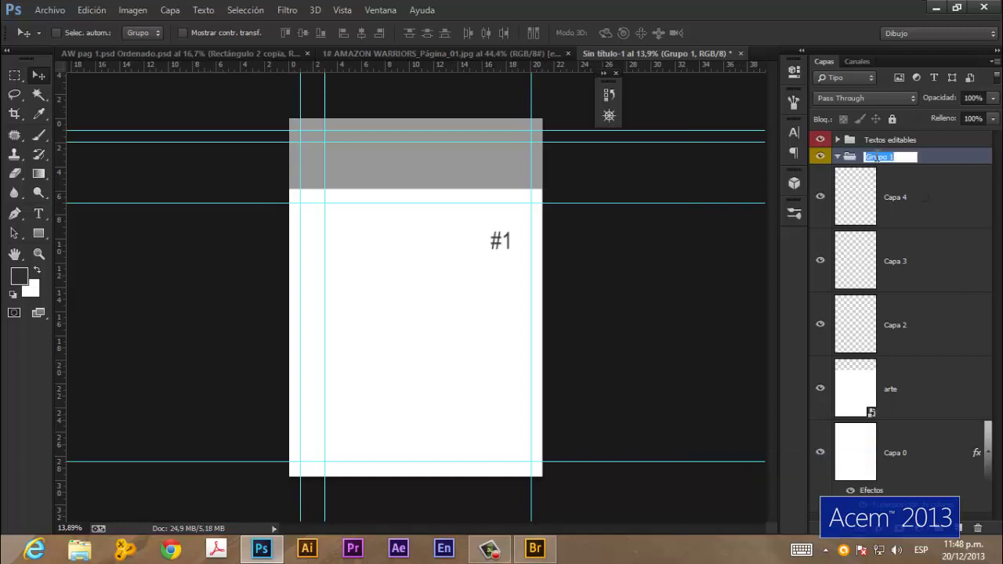
{"action": "type", "text": "Textos fijos o logos"}
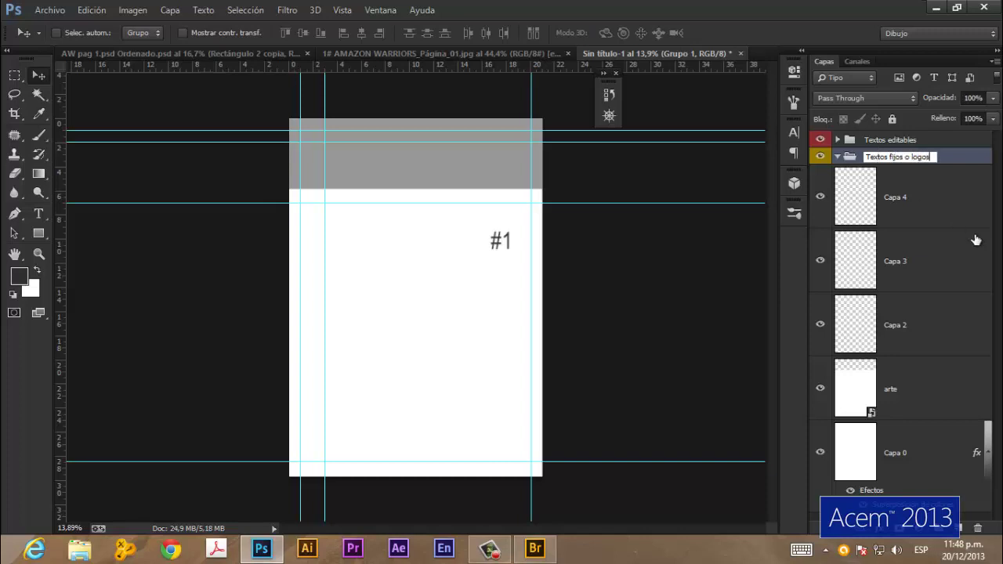
{"action": "left_click", "coordinate": [940, 186]}
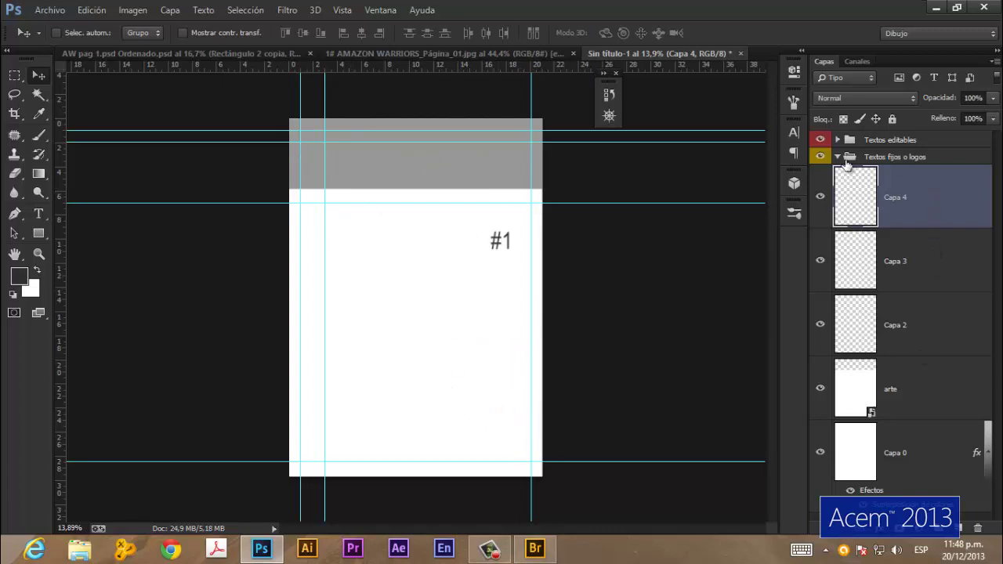
- Open the arte smart object's contents and drop the AMAZON WARRIORS comic image into Capa 1.psb
{"action": "left_click", "coordinate": [838, 157]}
{"action": "double_click", "coordinate": [871, 413]}
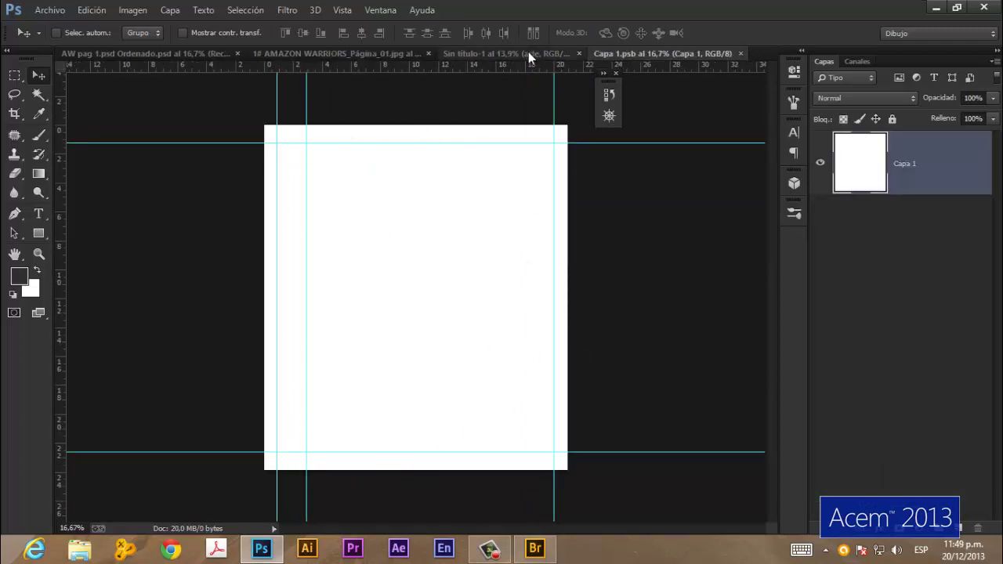
{"action": "left_click", "coordinate": [201, 56]}
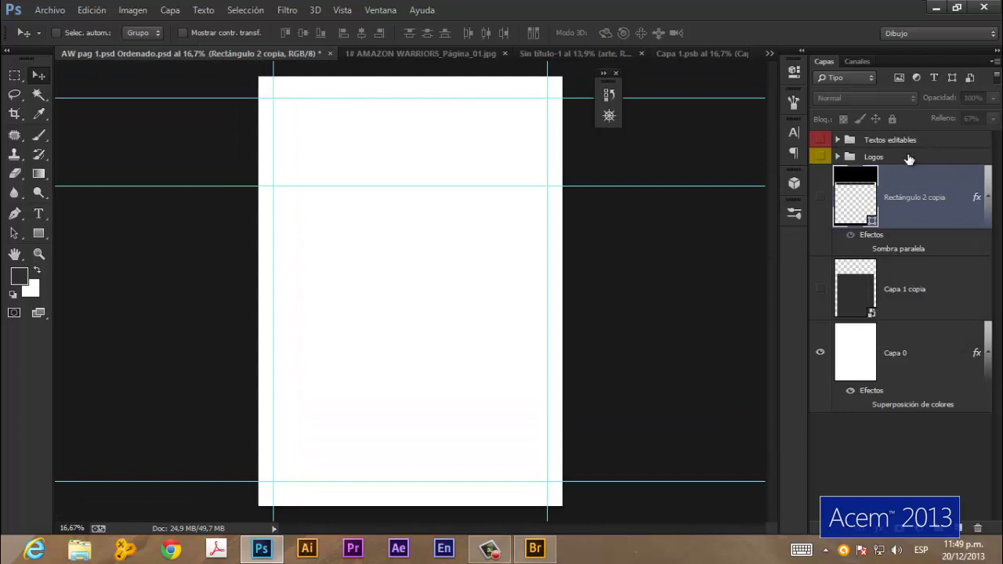
{"action": "left_click", "coordinate": [439, 53]}
{"action": "left_click_drag", "start_coordinate": [581, 179], "coordinate": [594, 190]}
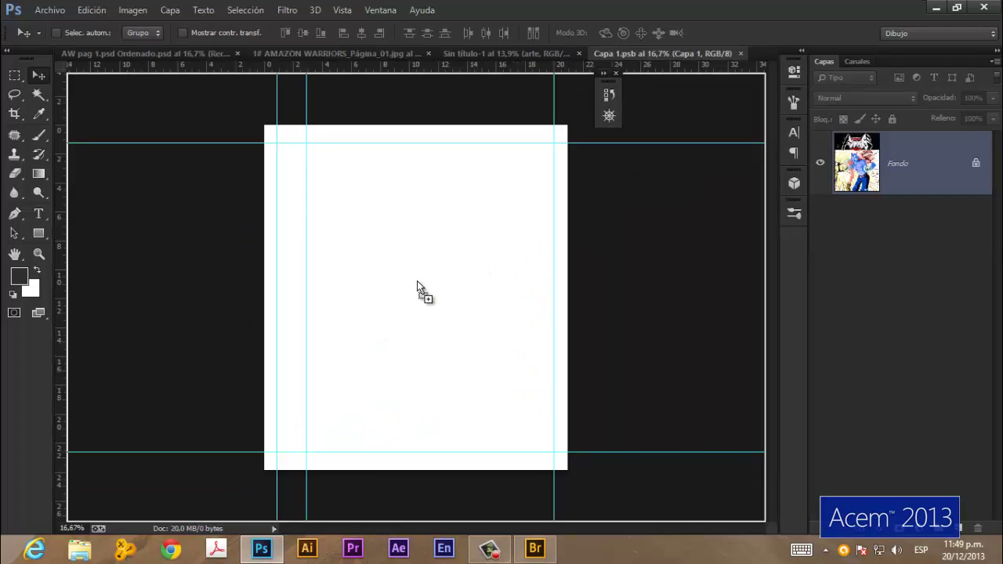
{"action": "left_click_drag", "start_coordinate": [417, 285], "coordinate": [420, 288]}
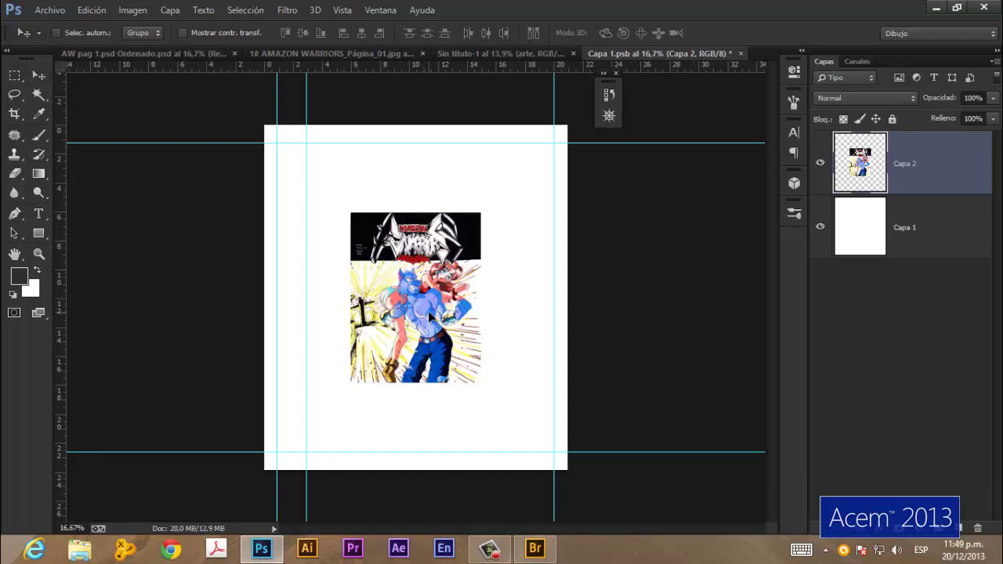
- Free-transform the comic image to stretch past all four page edges and apply it
{"action": "key", "text": "ctrl+t"}
{"action": "left_click_drag", "start_coordinate": [415, 382], "coordinate": [415, 470]}
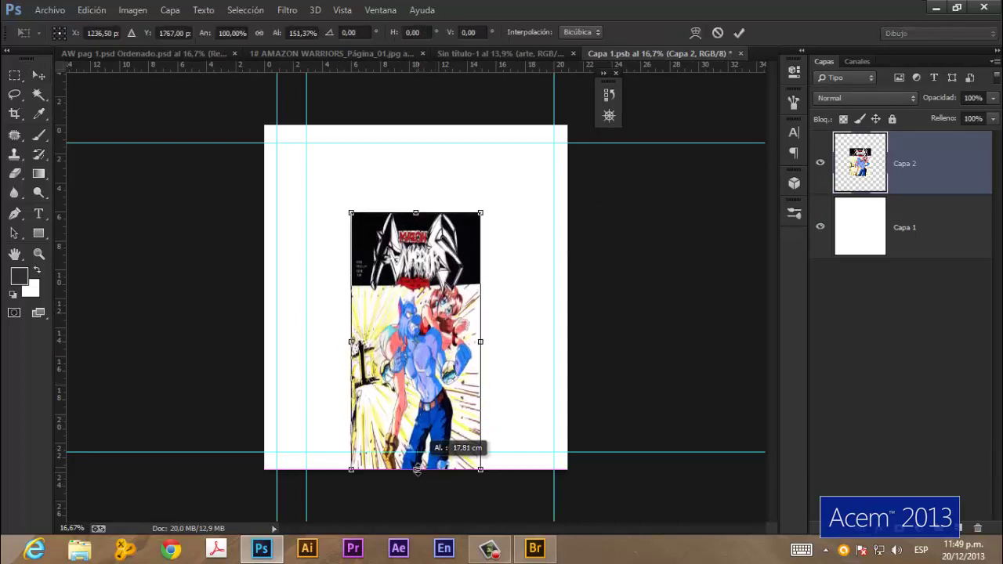
{"action": "left_click_drag", "start_coordinate": [416, 213], "coordinate": [418, 125]}
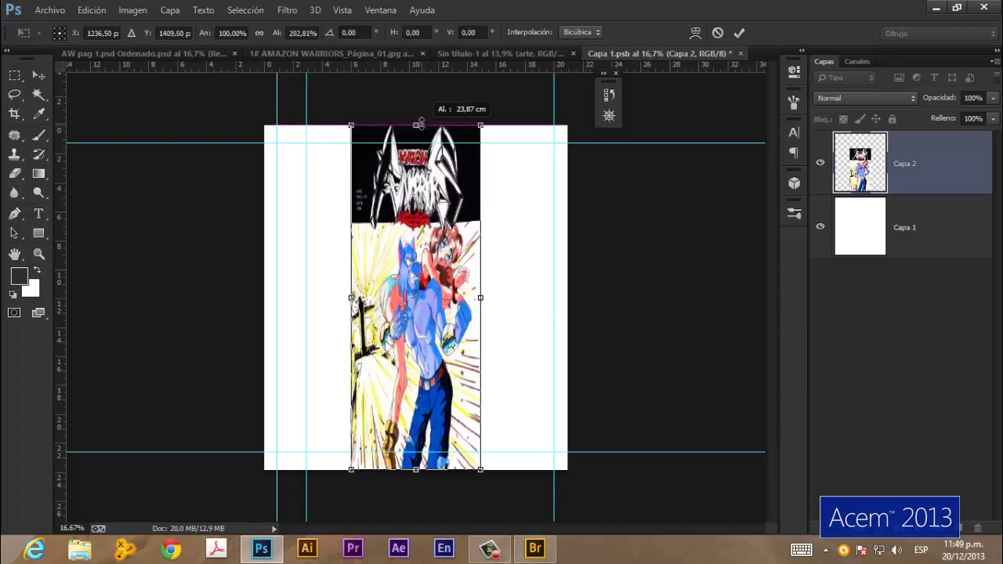
{"action": "left_click_drag", "start_coordinate": [482, 299], "coordinate": [591, 298]}
{"action": "left_click_drag", "start_coordinate": [352, 297], "coordinate": [265, 298]}
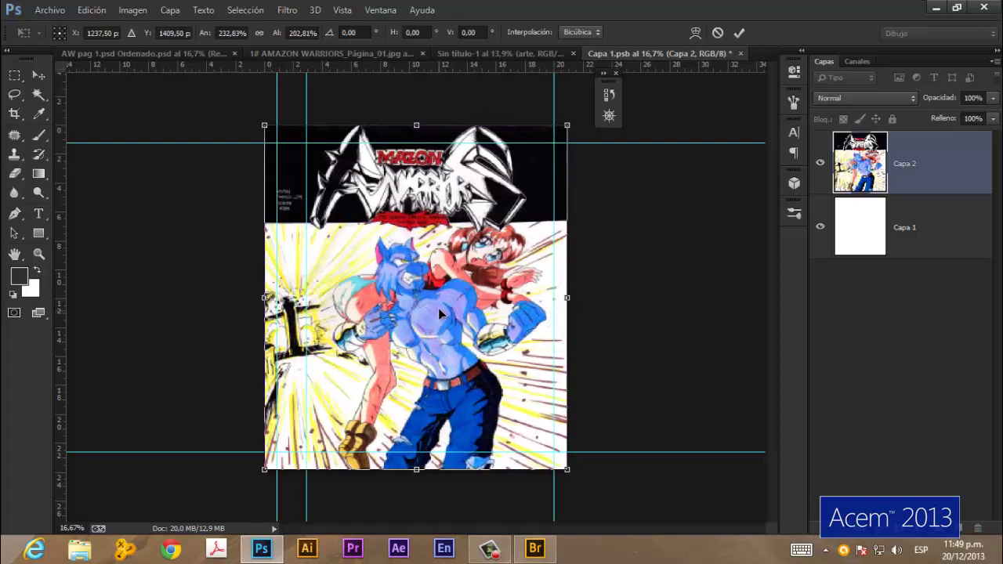
{"action": "key", "text": "ctrl+minus"}
{"action": "left_click_drag", "start_coordinate": [417, 169], "coordinate": [415, 52]}
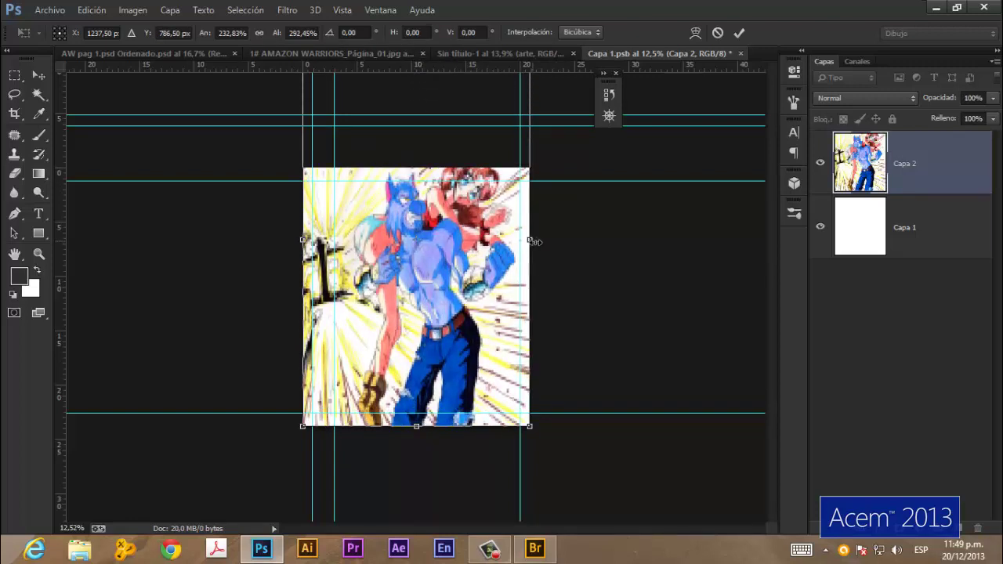
{"action": "left_click_drag", "start_coordinate": [535, 242], "coordinate": [544, 239]}
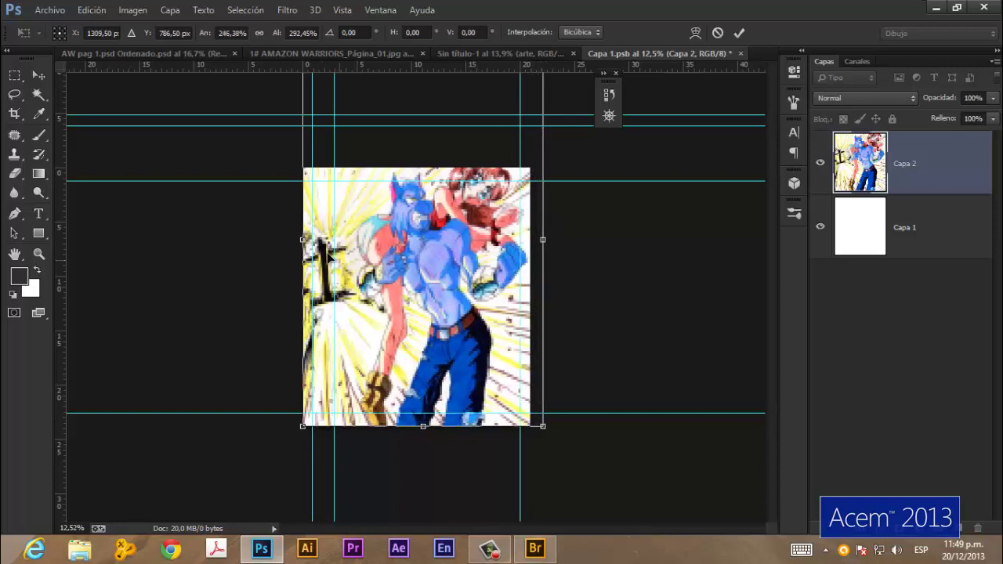
{"action": "left_click_drag", "start_coordinate": [303, 240], "coordinate": [292, 240]}
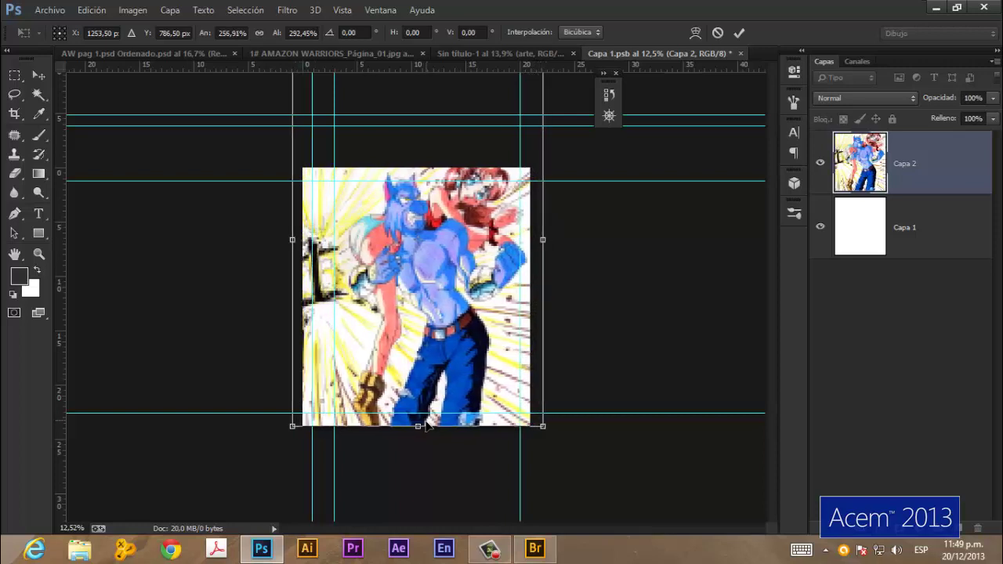
{"action": "key", "text": "Return"}
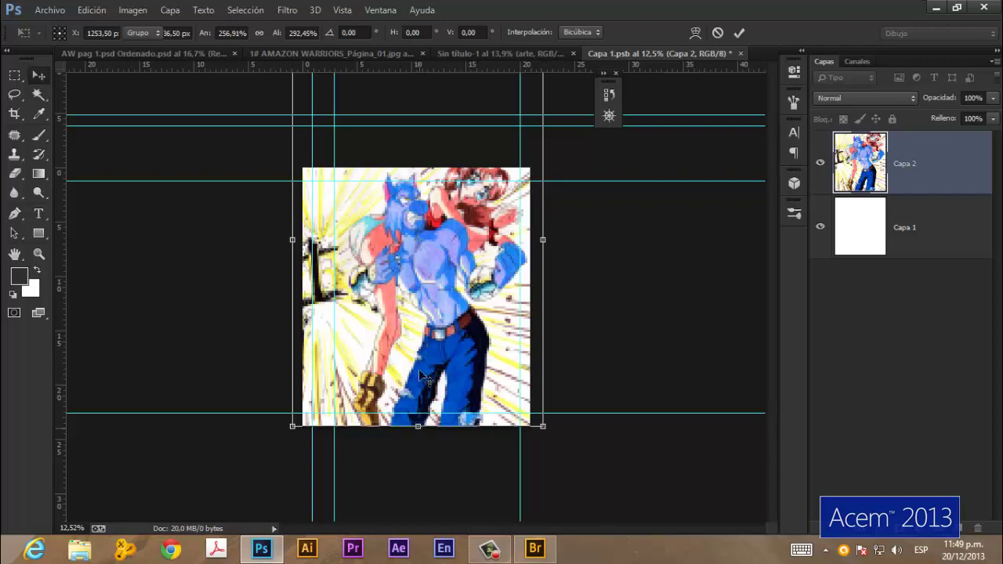
- Close the Capa 1.psb smart object document, saving the changes
{"action": "scroll", "coordinate": [436, 222], "scroll_direction": "up", "scroll_amount": 1}
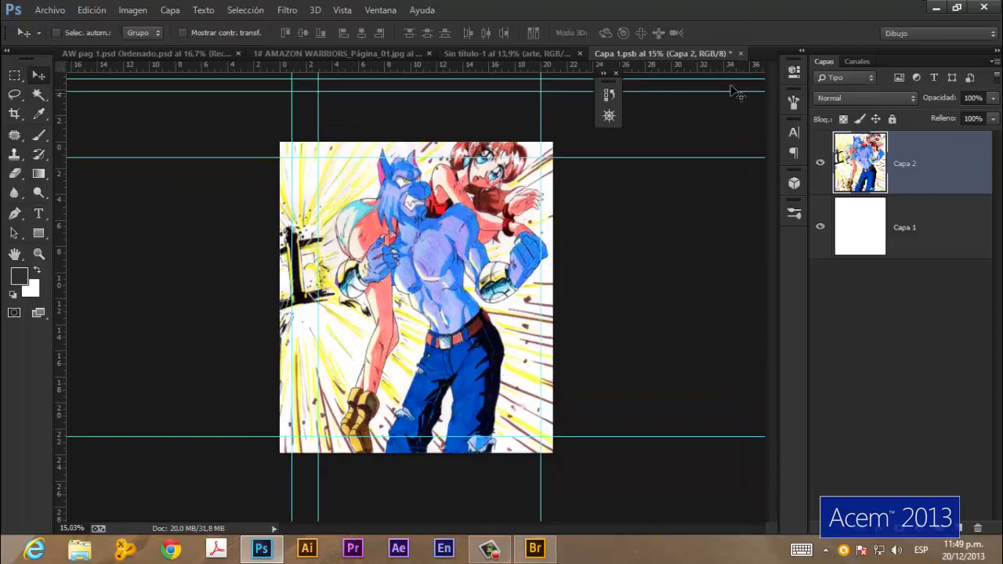
{"action": "left_click", "coordinate": [741, 53]}
{"action": "left_click", "coordinate": [427, 217]}
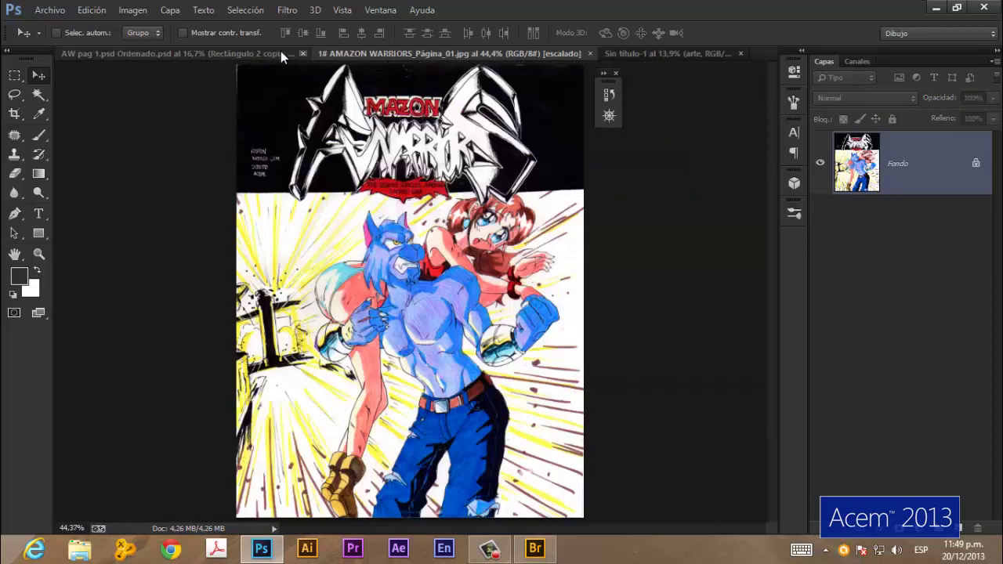
- Return to the Sin título-1 cover, inspect the new artwork, and nudge the arte layer into place
{"action": "left_click", "coordinate": [266, 55]}
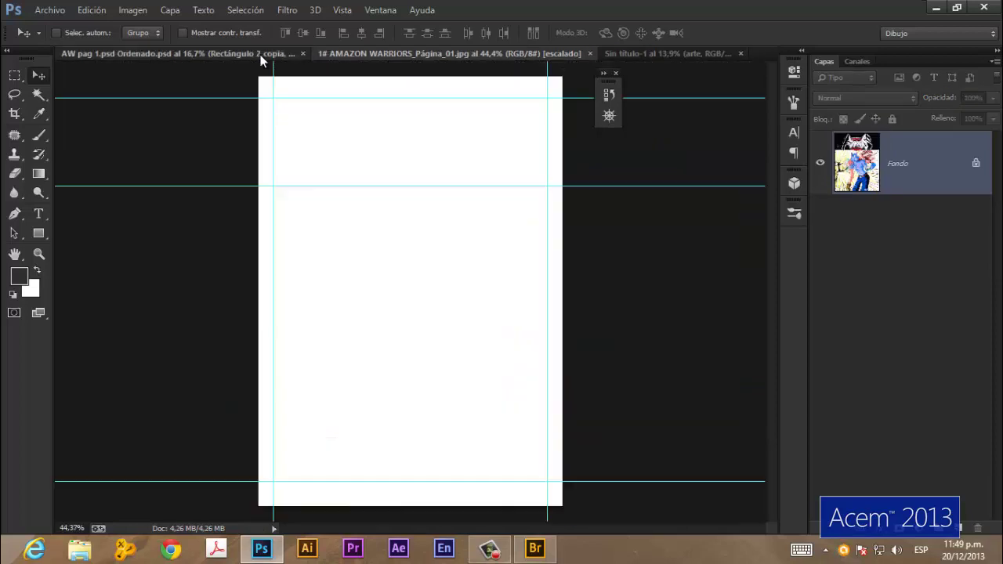
{"action": "left_click", "coordinate": [485, 55]}
{"action": "left_click", "coordinate": [654, 52]}
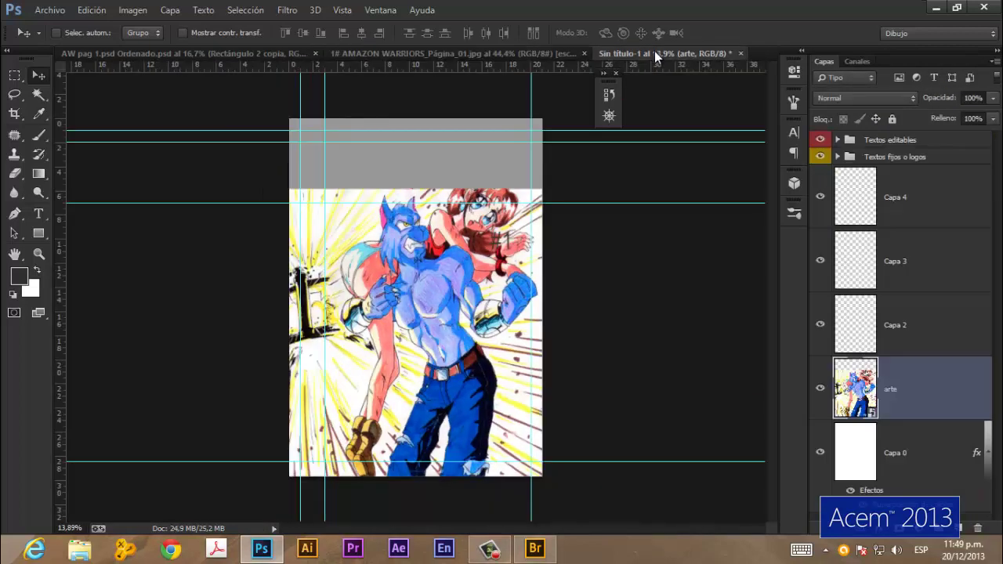
{"action": "scroll", "coordinate": [442, 328], "scroll_direction": "up", "scroll_amount": 1}
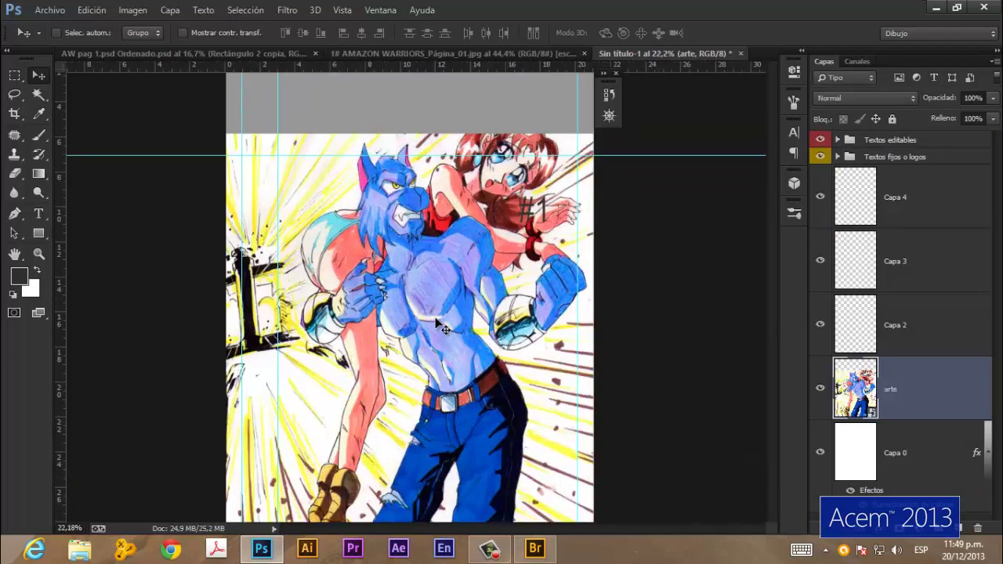
{"action": "scroll", "coordinate": [443, 328], "scroll_direction": "up", "scroll_amount": 1}
{"action": "scroll", "coordinate": [442, 329], "scroll_direction": "down", "scroll_amount": 2}
{"action": "scroll", "coordinate": [442, 329], "scroll_direction": "down", "scroll_amount": 1}
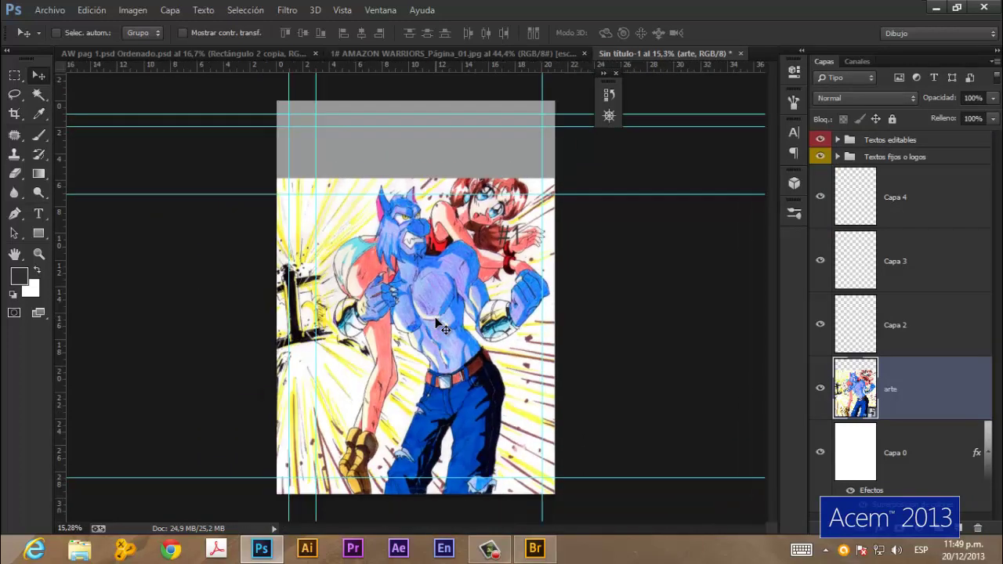
{"action": "scroll", "coordinate": [442, 329], "scroll_direction": "down", "scroll_amount": 1}
{"action": "mouse_move", "coordinate": [443, 351]}
{"action": "left_mouse_down"}
{"action": "mouse_move", "coordinate": [408, 365]}
{"action": "mouse_move", "coordinate": [443, 349]}
{"action": "left_mouse_up"}
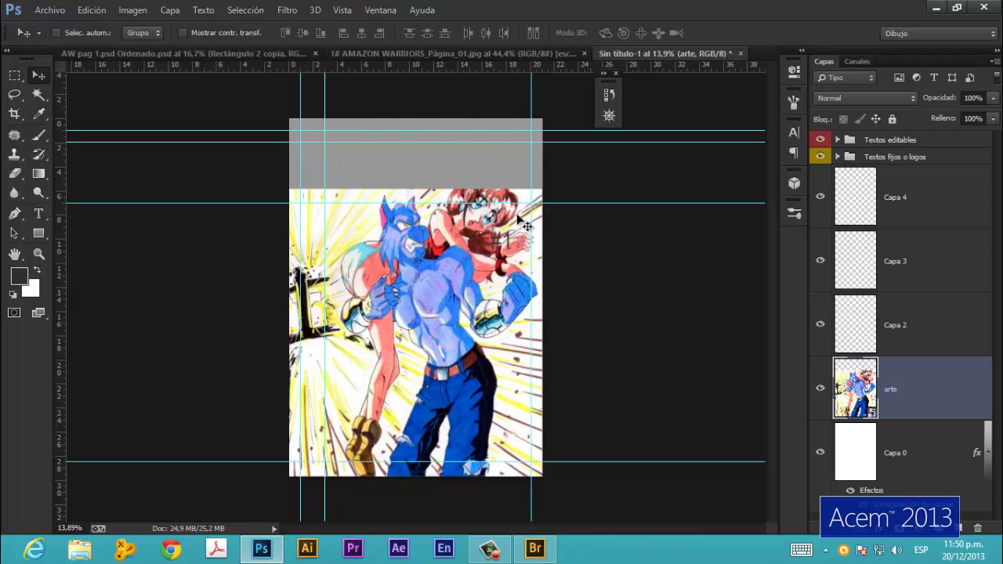
- Close the Sin título-1 cover without saving and go back to AW pag 1.psd
{"action": "left_click", "coordinate": [741, 54]}
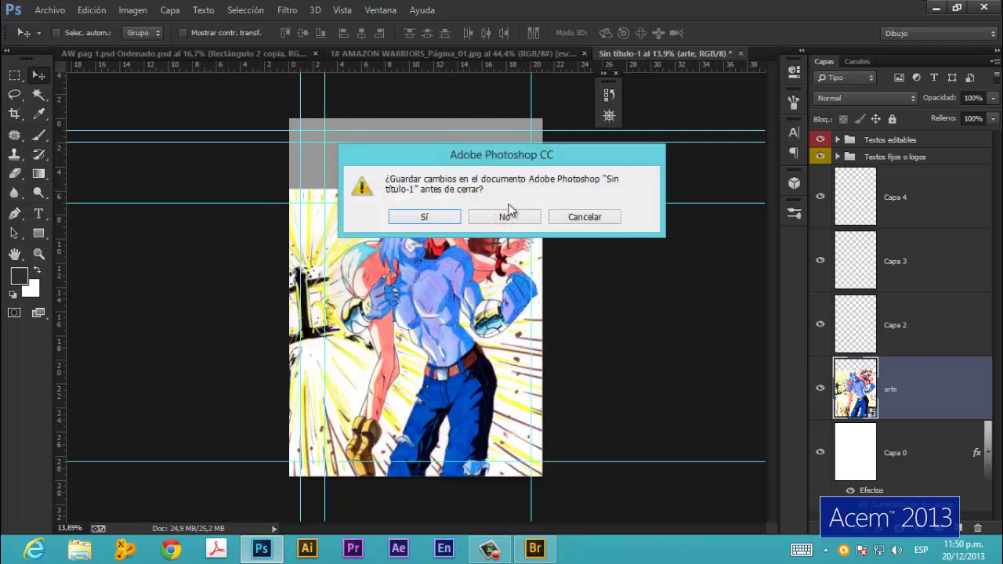
{"action": "left_click", "coordinate": [507, 217]}
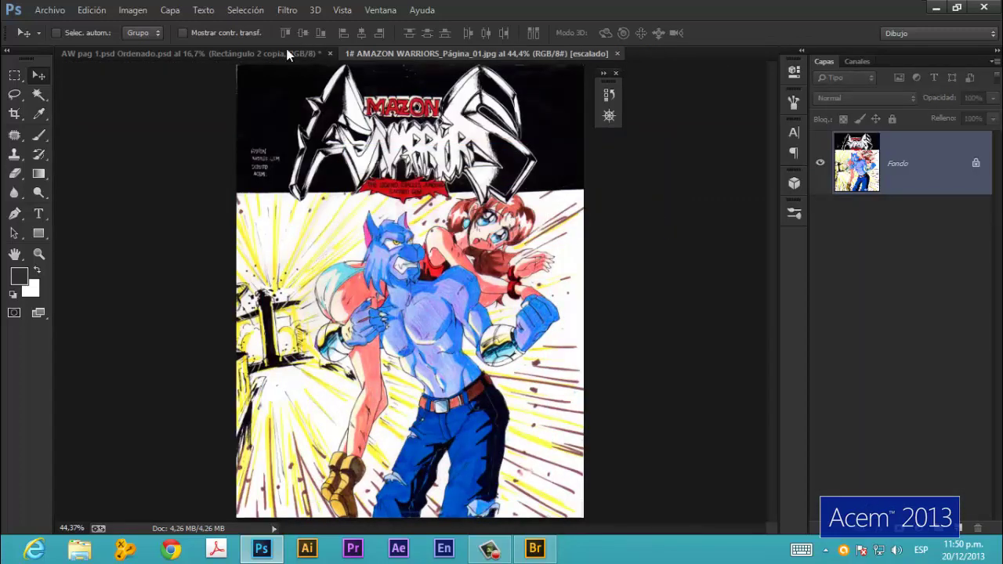
{"action": "left_click", "coordinate": [286, 52]}
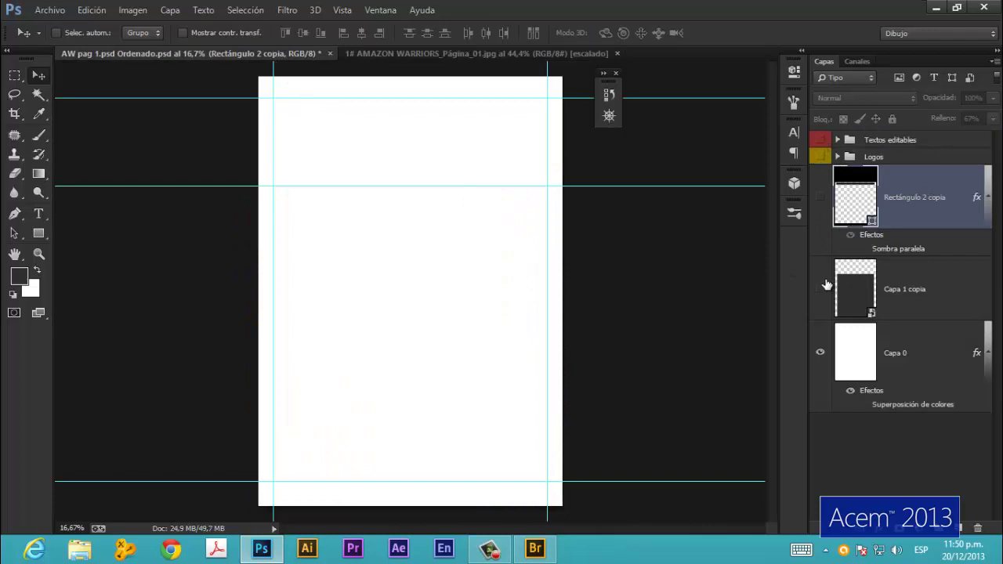
- Select Capa 0 and make the Capa 1 copia and Rectángulo 2 copia layers visible
{"action": "left_click", "coordinate": [927, 352]}
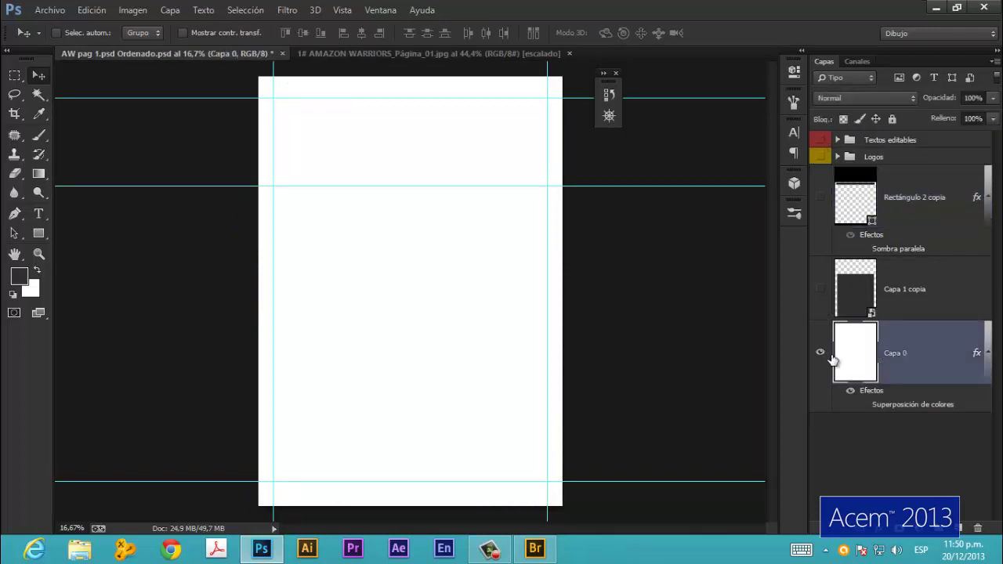
{"action": "left_click", "coordinate": [819, 354]}
{"action": "left_click", "coordinate": [819, 354]}
{"action": "left_click", "coordinate": [916, 296]}
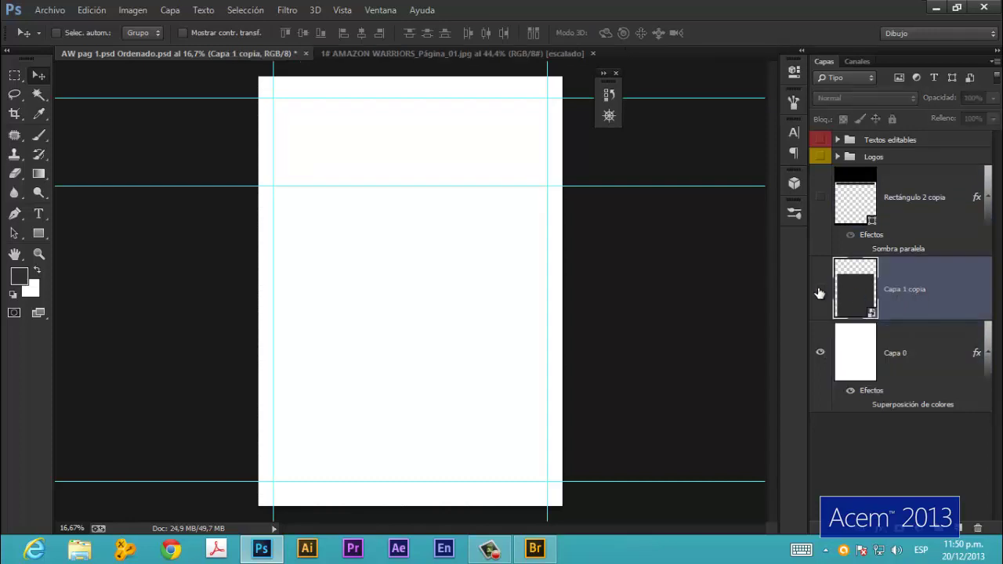
{"action": "left_click", "coordinate": [820, 288]}
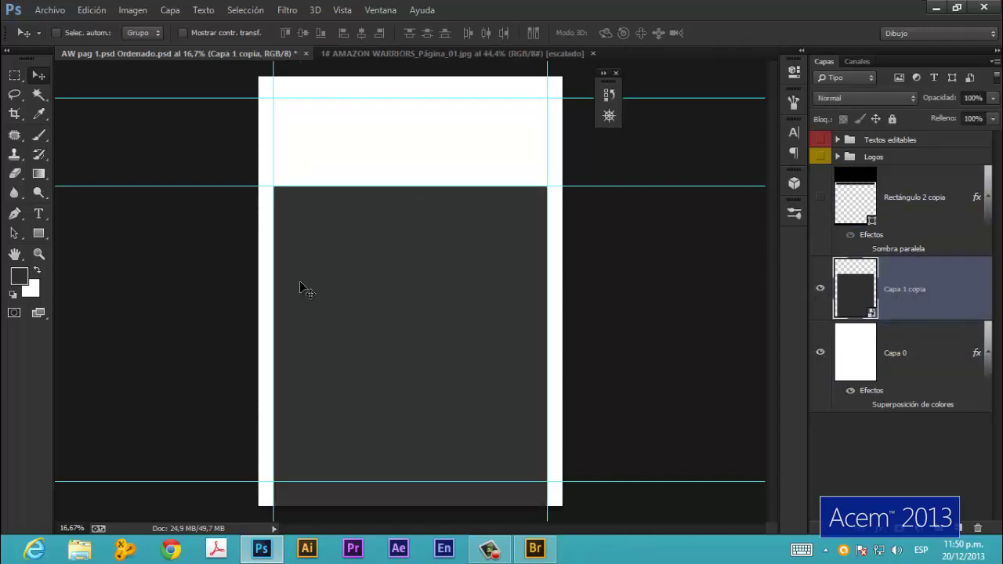
{"action": "scroll", "coordinate": [405, 350], "scroll_direction": "down", "scroll_amount": 2}
{"action": "scroll", "coordinate": [405, 350], "scroll_direction": "down", "scroll_amount": 2}
{"action": "scroll", "coordinate": [406, 350], "scroll_direction": "up", "scroll_amount": 2}
{"action": "scroll", "coordinate": [406, 350], "scroll_direction": "up", "scroll_amount": 2}
{"action": "left_click", "coordinate": [819, 199]}
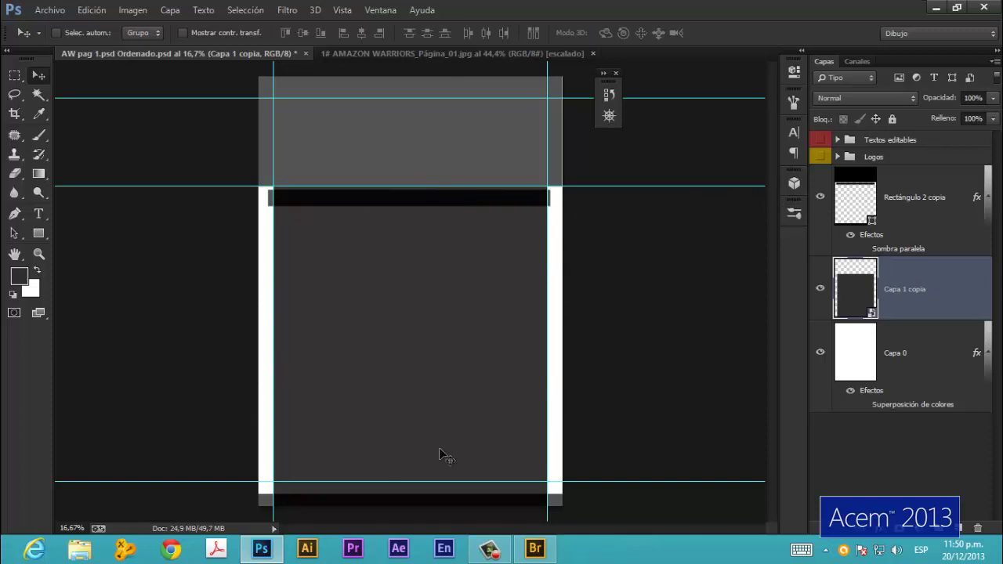
- Turn on Capa 0's black Colour Overlay and show the Logos group
{"action": "left_click", "coordinate": [863, 405]}
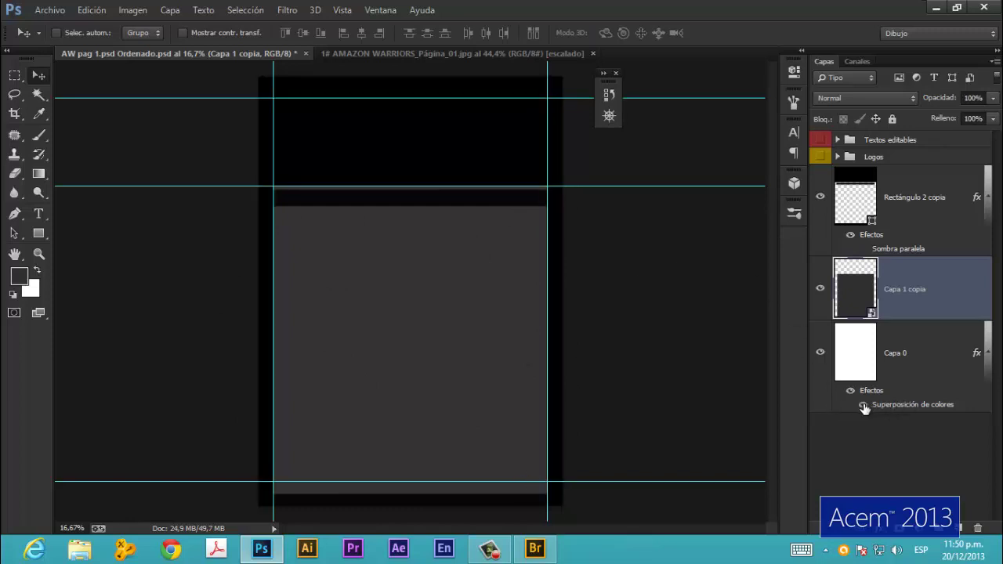
{"action": "left_click", "coordinate": [821, 289]}
{"action": "left_click", "coordinate": [820, 288]}
{"action": "left_click", "coordinate": [820, 158]}
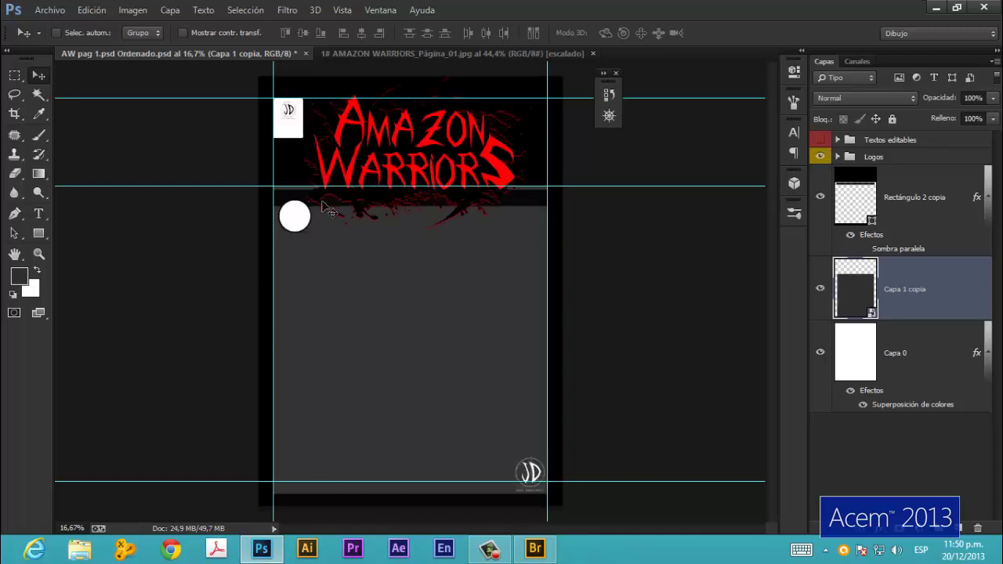
{"action": "scroll", "coordinate": [384, 129], "scroll_direction": "up", "scroll_amount": 2}
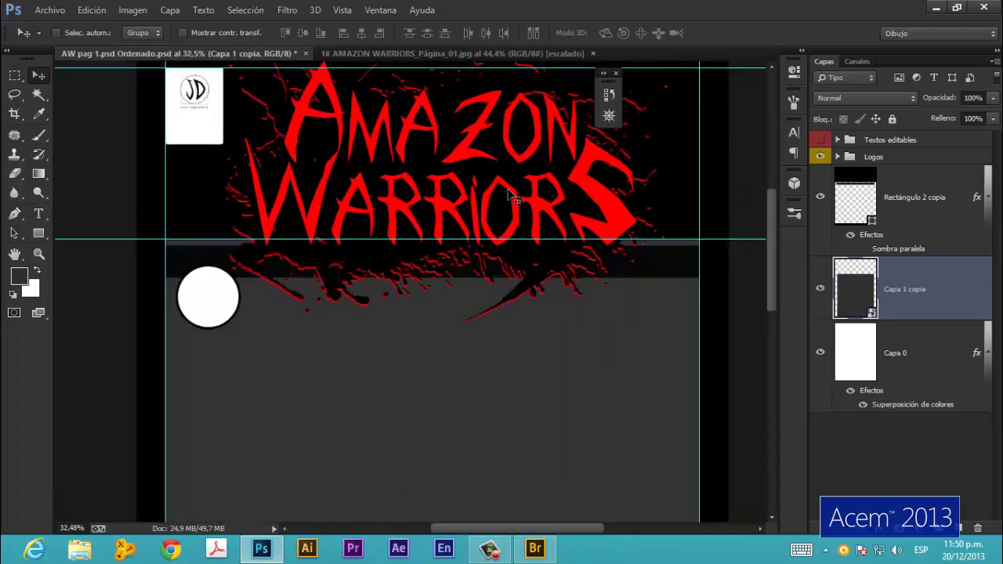
- Expand Logos and toggle the white circle, title and red splatter layers to identify them
{"action": "left_click", "coordinate": [838, 158]}
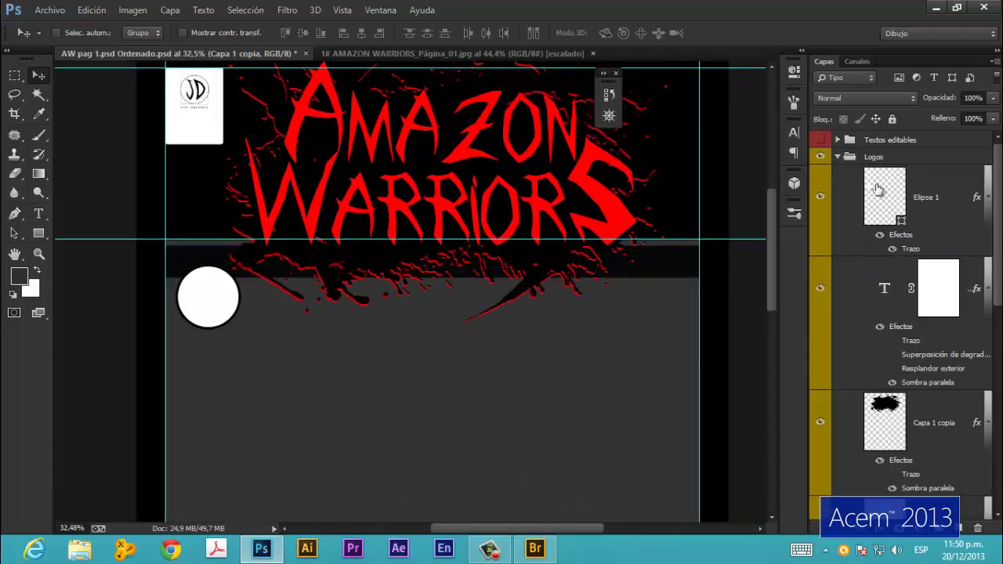
{"action": "left_click", "coordinate": [963, 192]}
{"action": "left_click", "coordinate": [820, 197]}
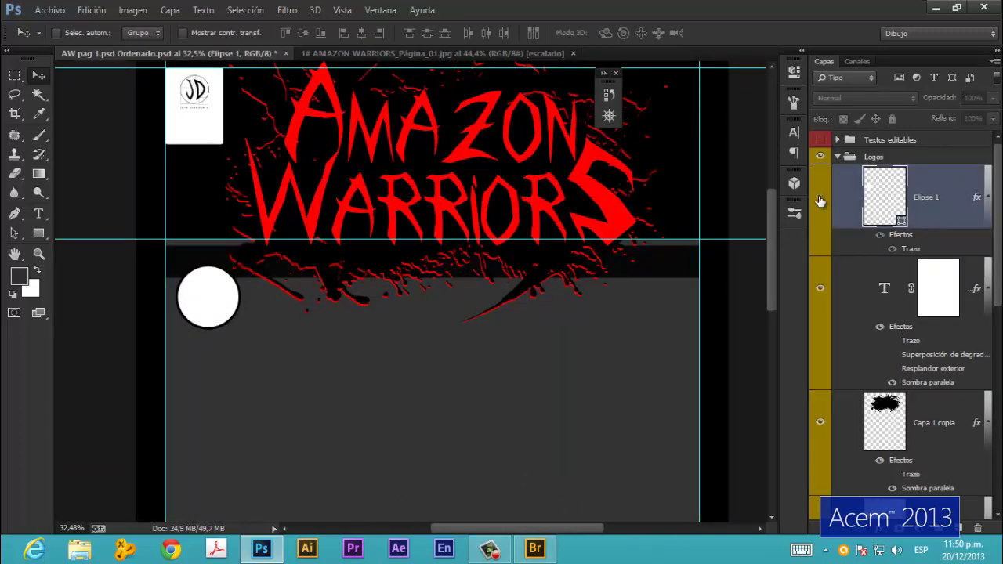
{"action": "left_click", "coordinate": [819, 199]}
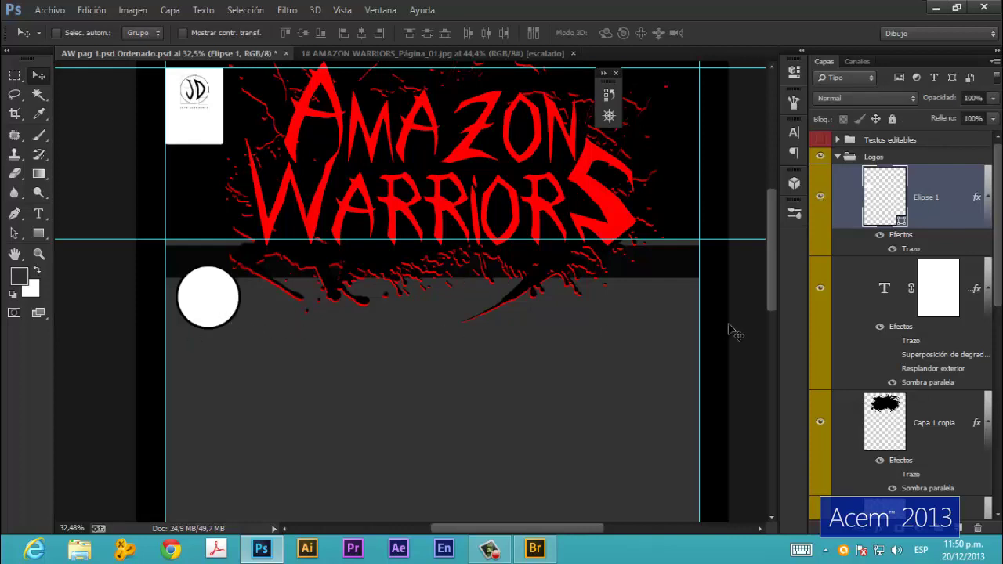
{"action": "left_click", "coordinate": [820, 288]}
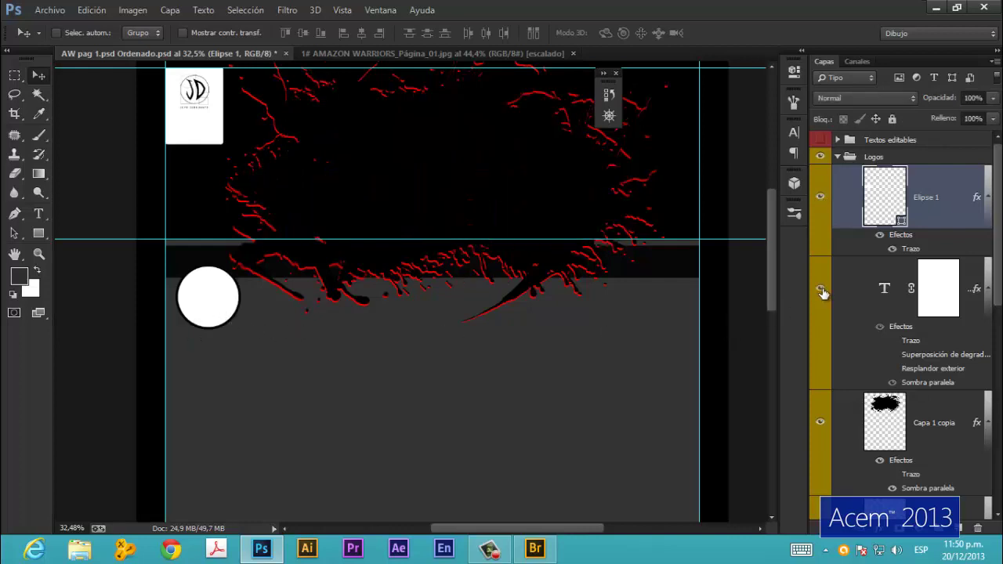
{"action": "left_click", "coordinate": [821, 288]}
{"action": "scroll", "coordinate": [996, 273], "scroll_direction": "down", "scroll_amount": 5}
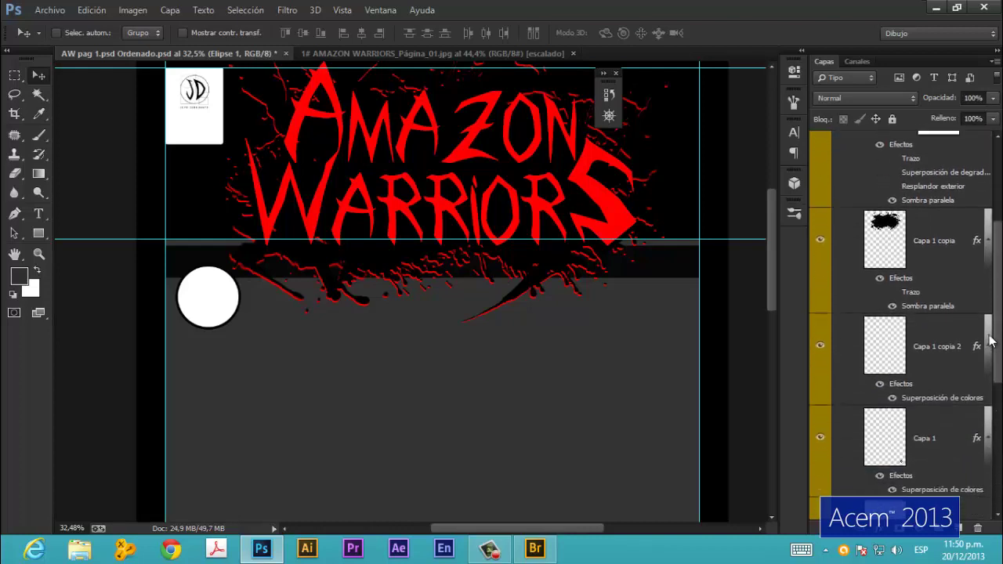
{"action": "left_click", "coordinate": [822, 235]}
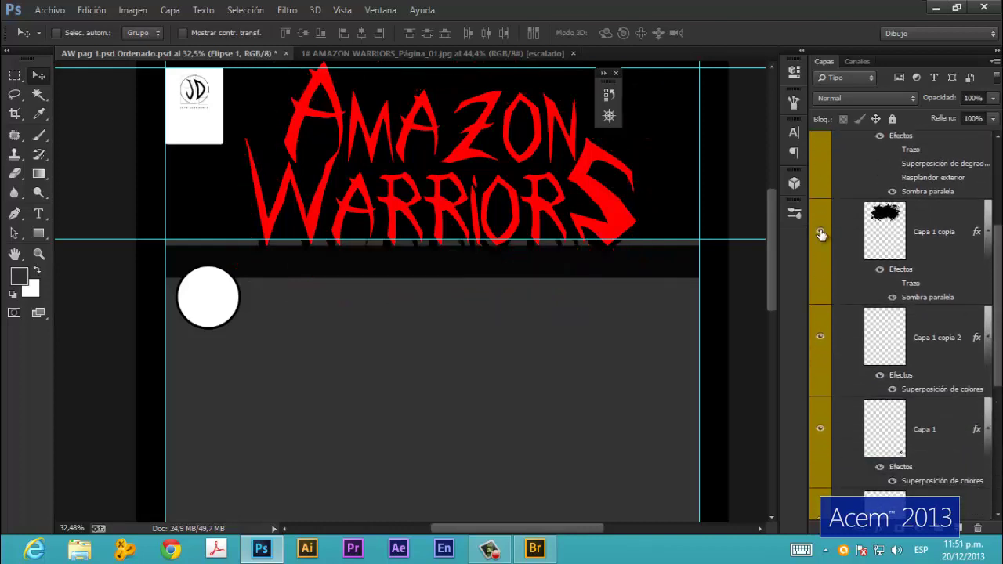
{"action": "left_click", "coordinate": [820, 232]}
- Toggle the JD logo and white logo box layers to identify them
{"action": "left_click", "coordinate": [820, 339]}
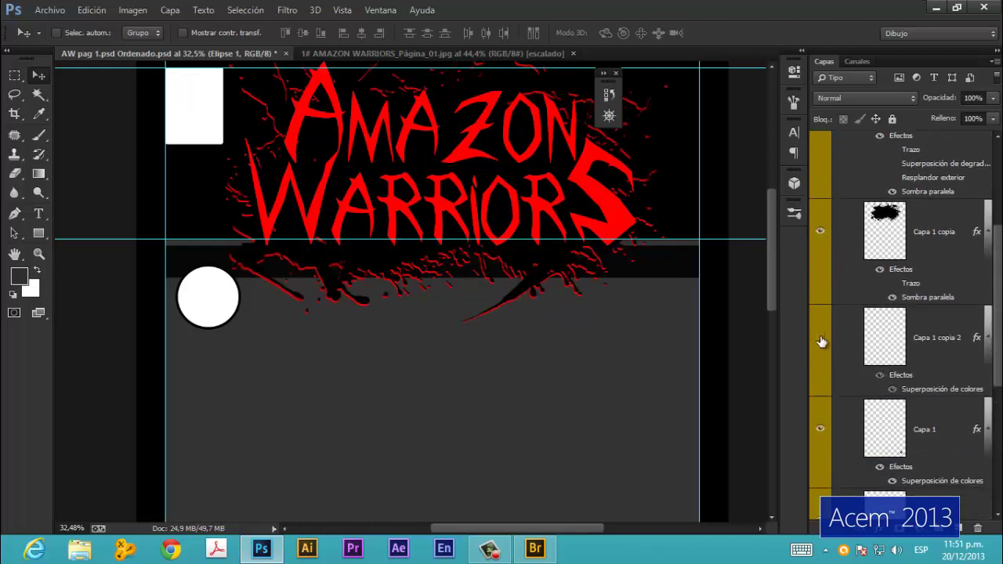
{"action": "left_click", "coordinate": [820, 339]}
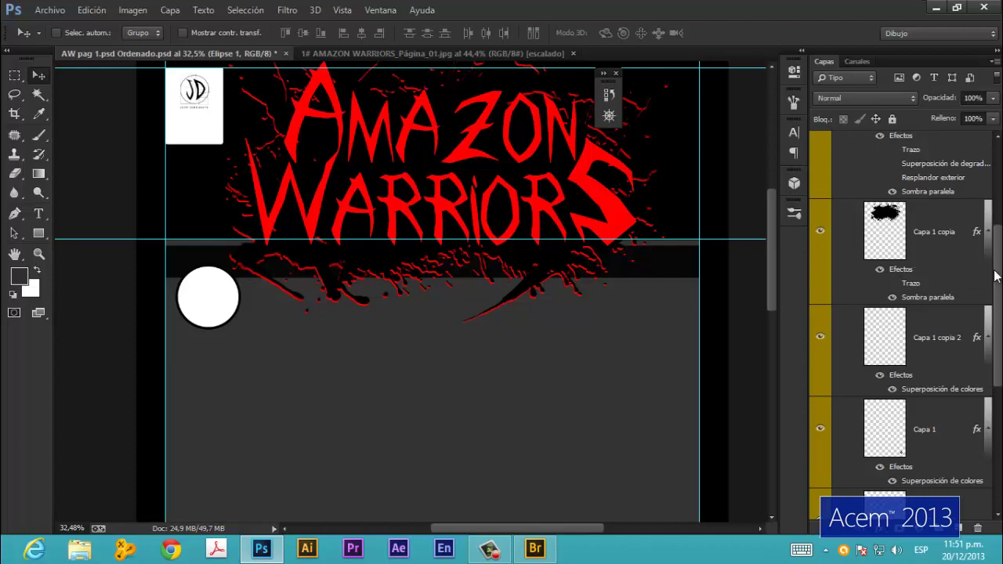
{"action": "scroll", "coordinate": [941, 297], "scroll_direction": "down", "scroll_amount": 2}
{"action": "scroll", "coordinate": [911, 311], "scroll_direction": "down", "scroll_amount": 2}
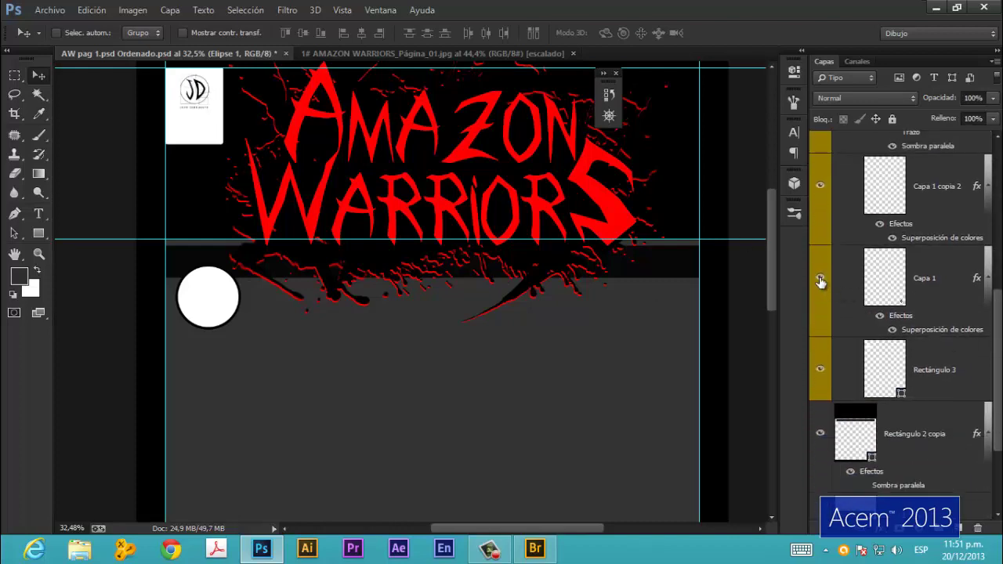
{"action": "left_click", "coordinate": [820, 372]}
{"action": "left_click", "coordinate": [821, 372]}
{"action": "scroll", "coordinate": [901, 274], "scroll_direction": "up", "scroll_amount": 5}
- Collapse Logos and show the Textos editables group's subtitles, #1 badge and credits
{"action": "left_click", "coordinate": [838, 159]}
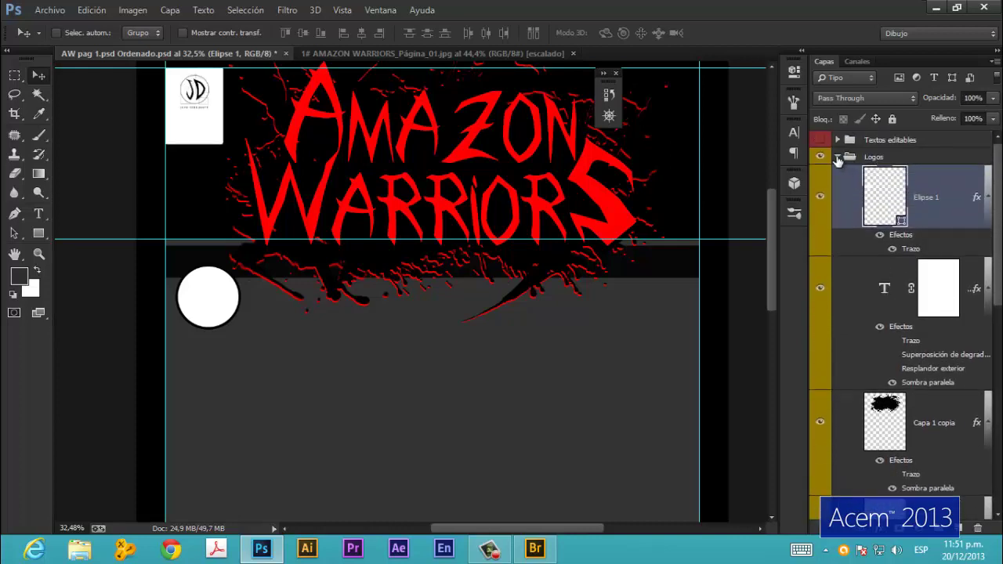
{"action": "left_click", "coordinate": [838, 158]}
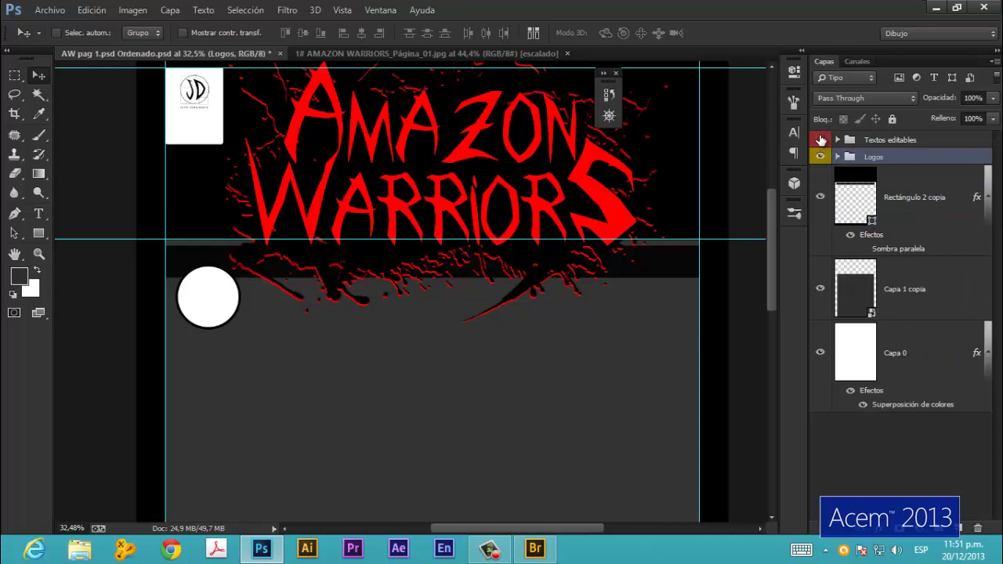
{"action": "left_click", "coordinate": [820, 139]}
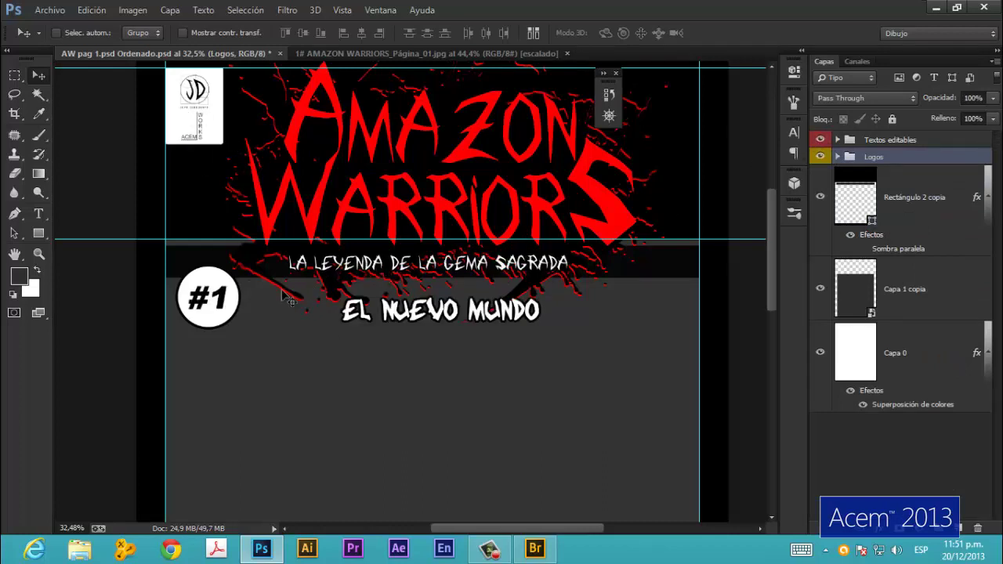
- Inspect the credits up close, then open the Capa 1 copia smart object's contents
{"action": "scroll", "coordinate": [769, 237], "scroll_direction": "down", "scroll_amount": 1}
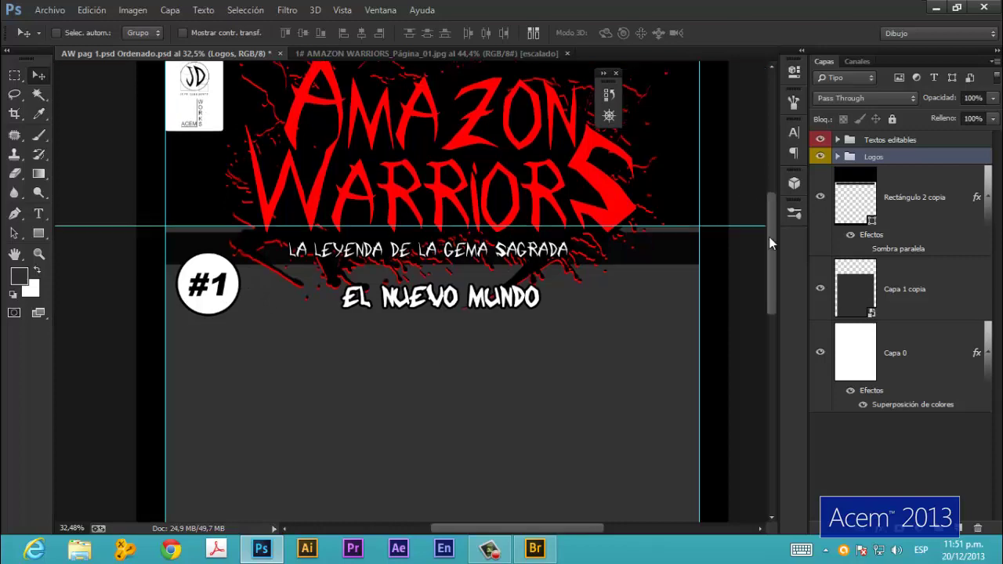
{"action": "left_click_drag", "start_coordinate": [768, 237], "coordinate": [743, 374]}
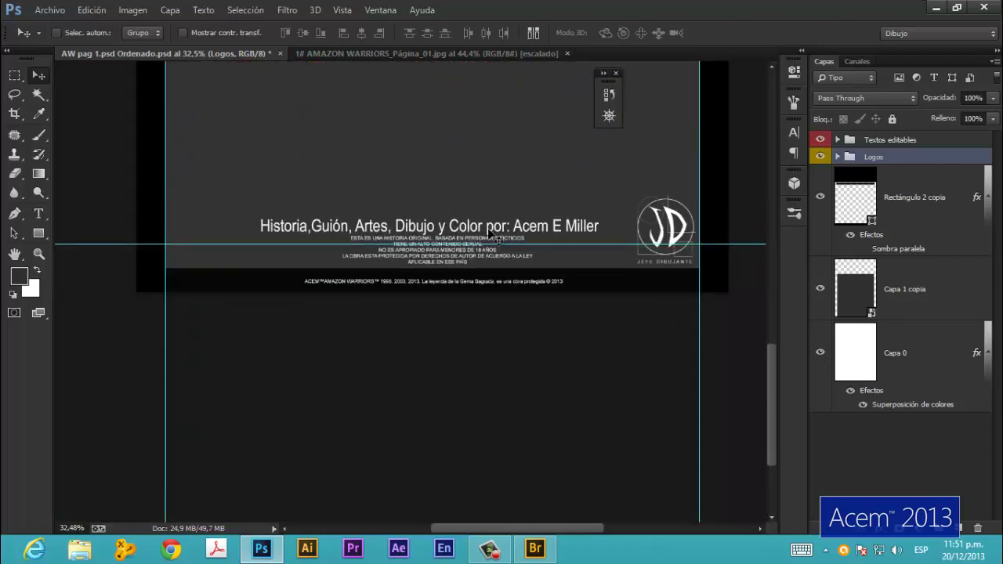
{"action": "scroll", "coordinate": [415, 239], "scroll_direction": "up", "scroll_amount": 3}
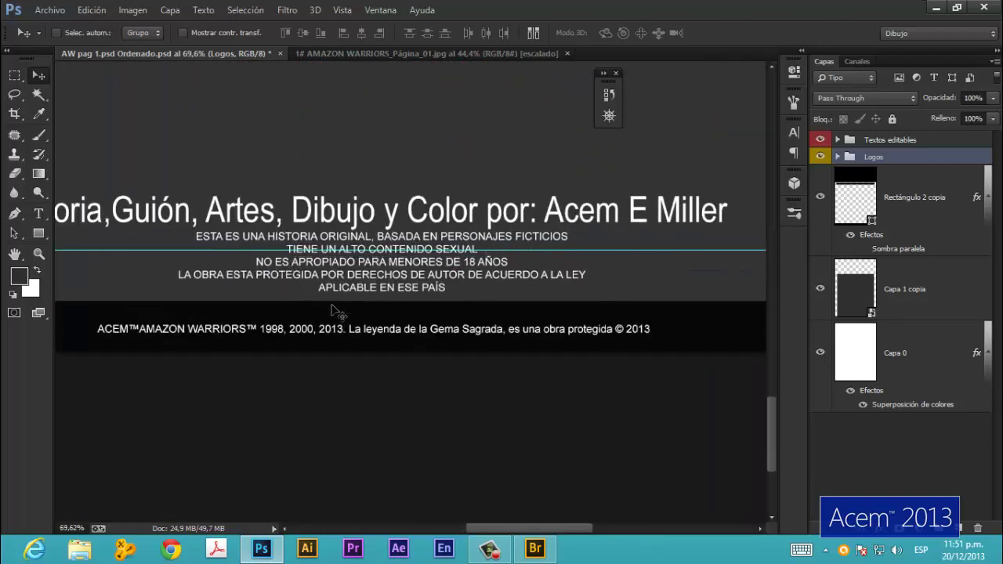
{"action": "scroll", "coordinate": [598, 319], "scroll_direction": "down", "scroll_amount": 2}
{"action": "scroll", "coordinate": [599, 320], "scroll_direction": "down", "scroll_amount": 2}
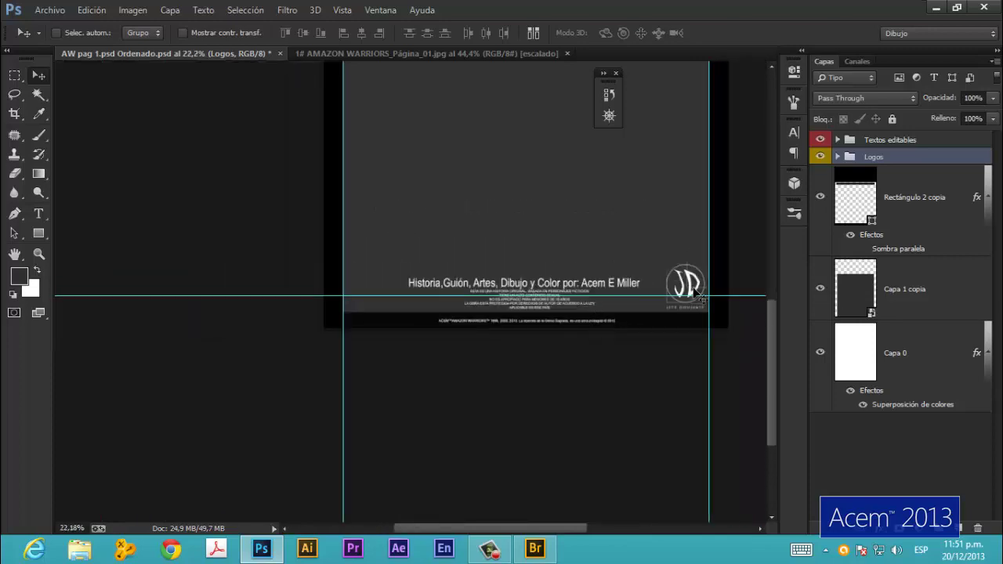
{"action": "scroll", "coordinate": [694, 297], "scroll_direction": "up", "scroll_amount": 2}
{"action": "scroll", "coordinate": [694, 296], "scroll_direction": "up", "scroll_amount": 2}
{"action": "scroll", "coordinate": [619, 267], "scroll_direction": "down", "scroll_amount": 2}
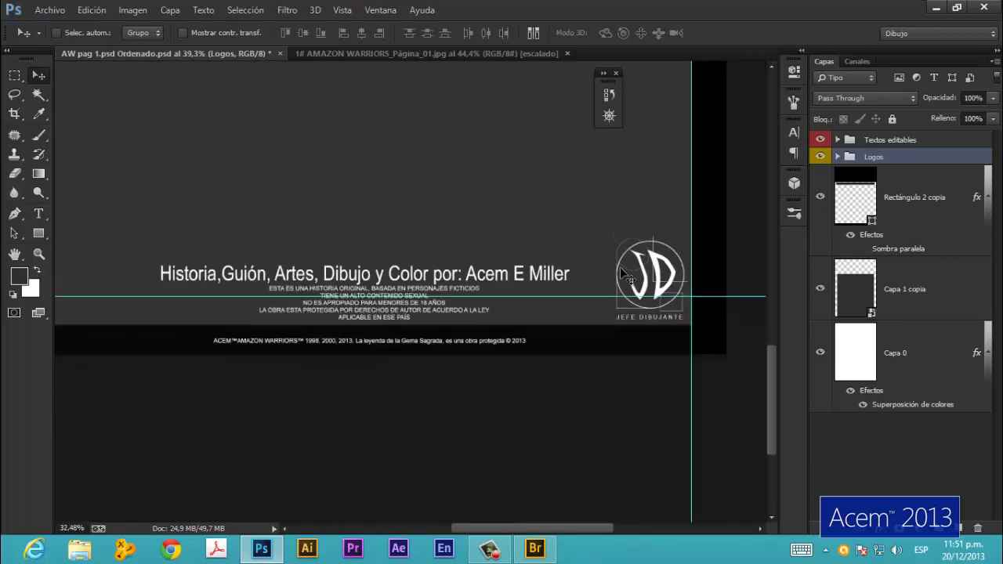
{"action": "scroll", "coordinate": [620, 268], "scroll_direction": "down", "scroll_amount": 2}
{"action": "scroll", "coordinate": [620, 268], "scroll_direction": "down", "scroll_amount": 1}
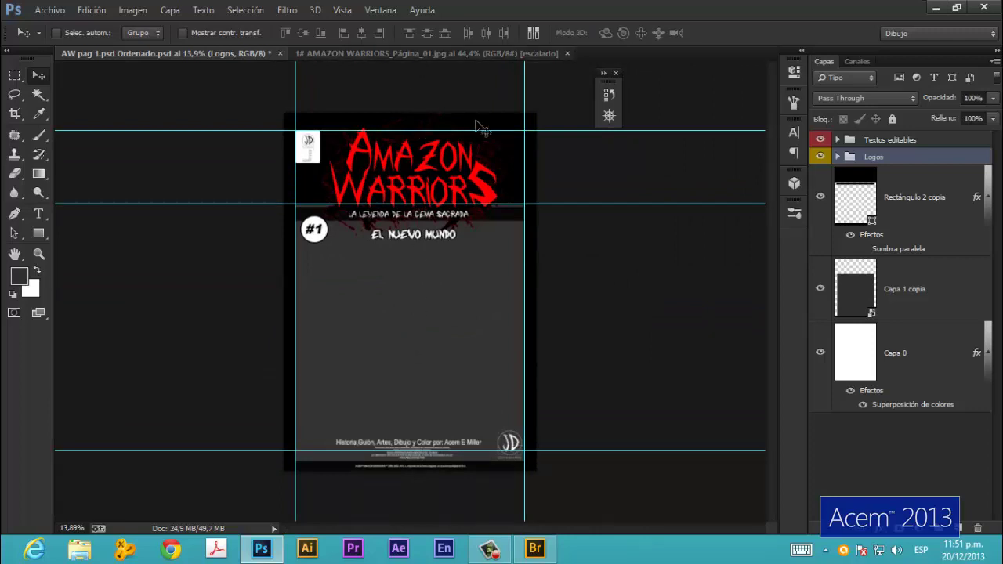
{"action": "left_click", "coordinate": [871, 316]}
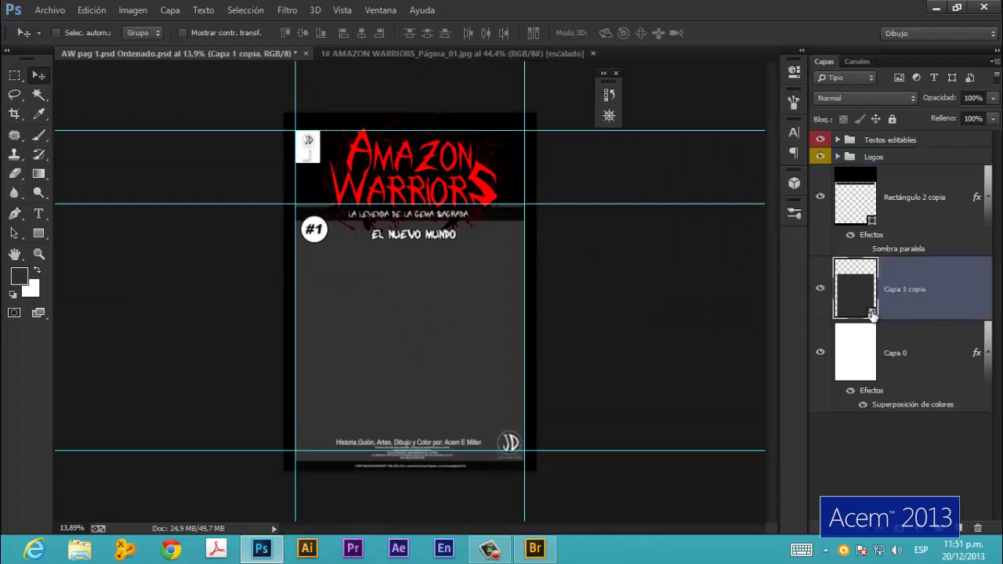
{"action": "double_click", "coordinate": [872, 314]}
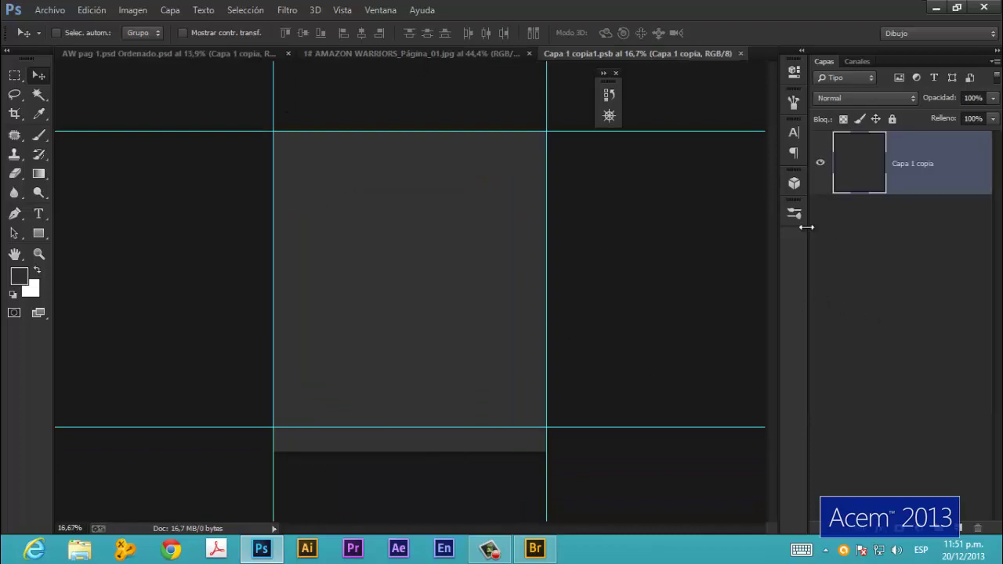
- Bring the colour cover art from the jpg into the smart object's .psb as a new layer
{"action": "left_click", "coordinate": [110, 54]}
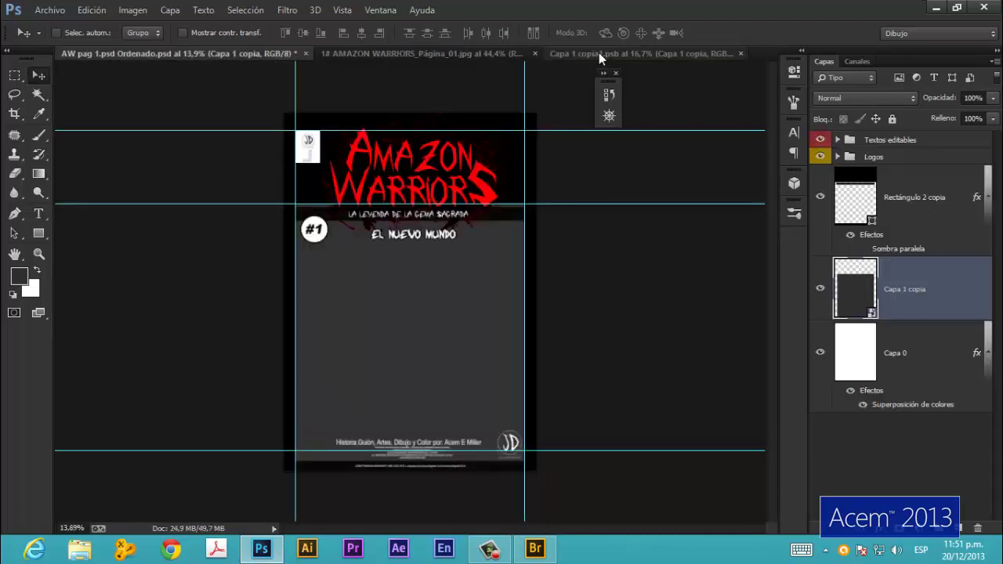
{"action": "left_click", "coordinate": [598, 54]}
{"action": "left_click", "coordinate": [401, 52]}
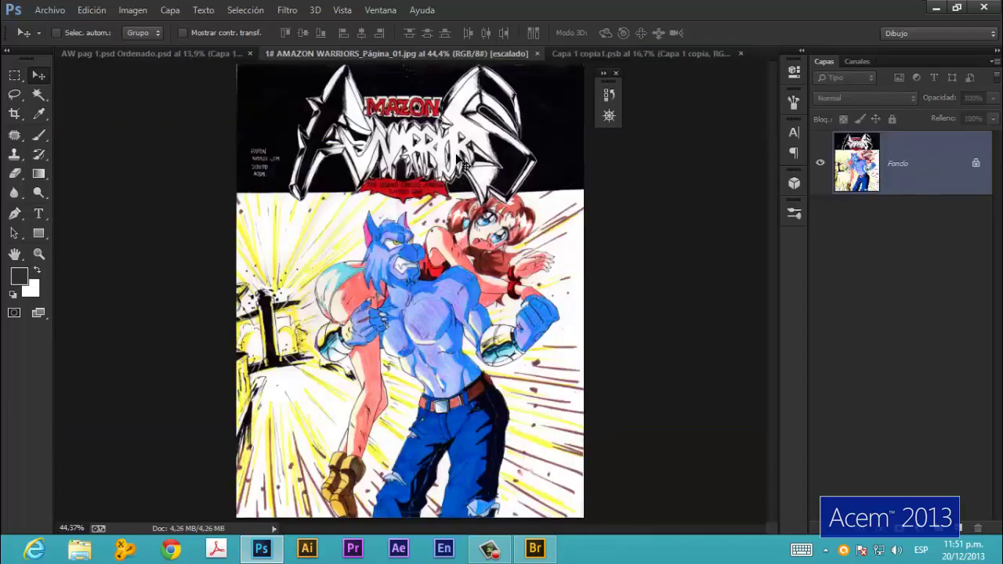
{"action": "left_click", "coordinate": [635, 53]}
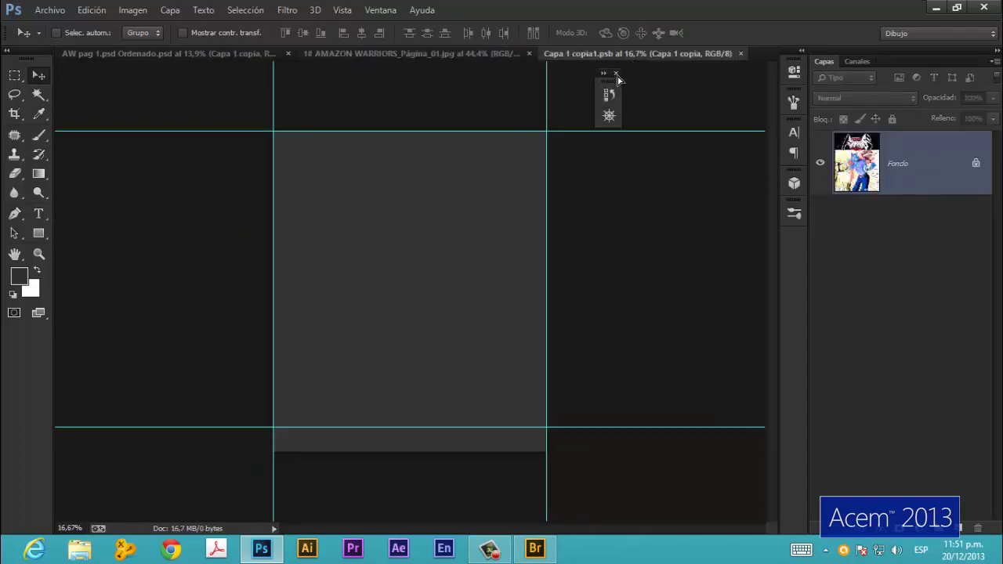
{"action": "left_click_drag", "start_coordinate": [402, 307], "coordinate": [402, 308]}
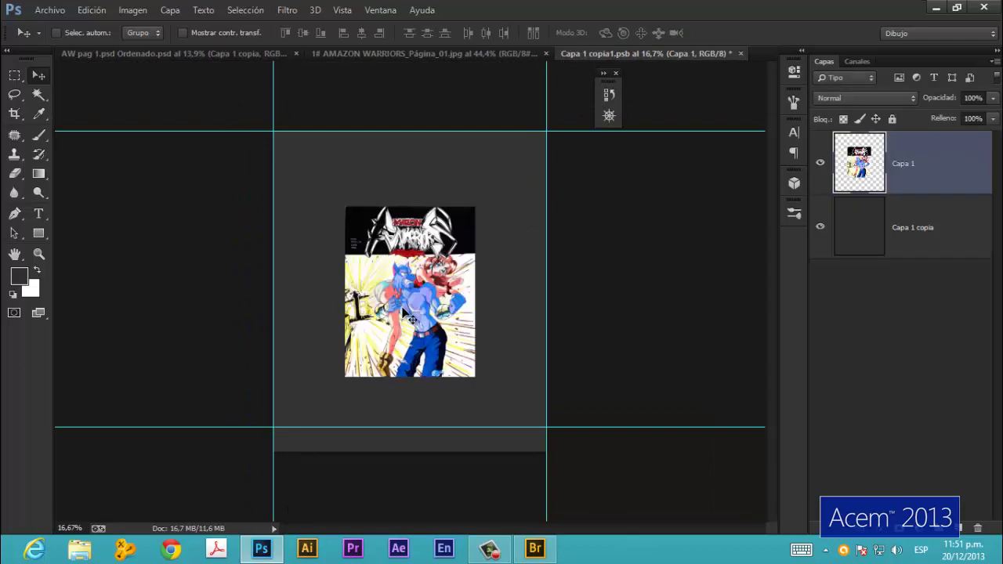
- Free-transform the cover art past every canvas edge so it fills the frame, then fit the view
{"action": "key", "text": "ctrl+t"}
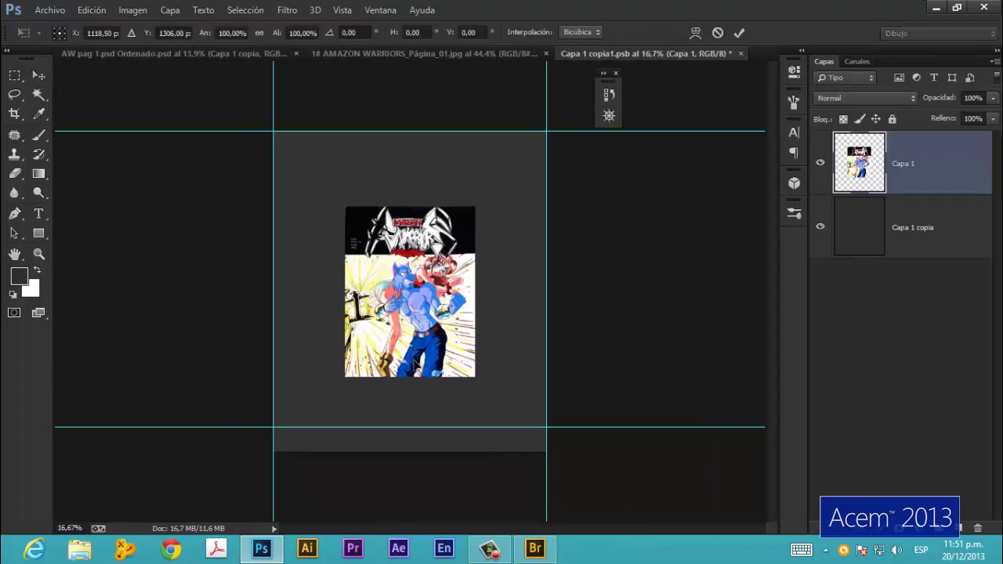
{"action": "left_click_drag", "start_coordinate": [410, 389], "coordinate": [410, 452]}
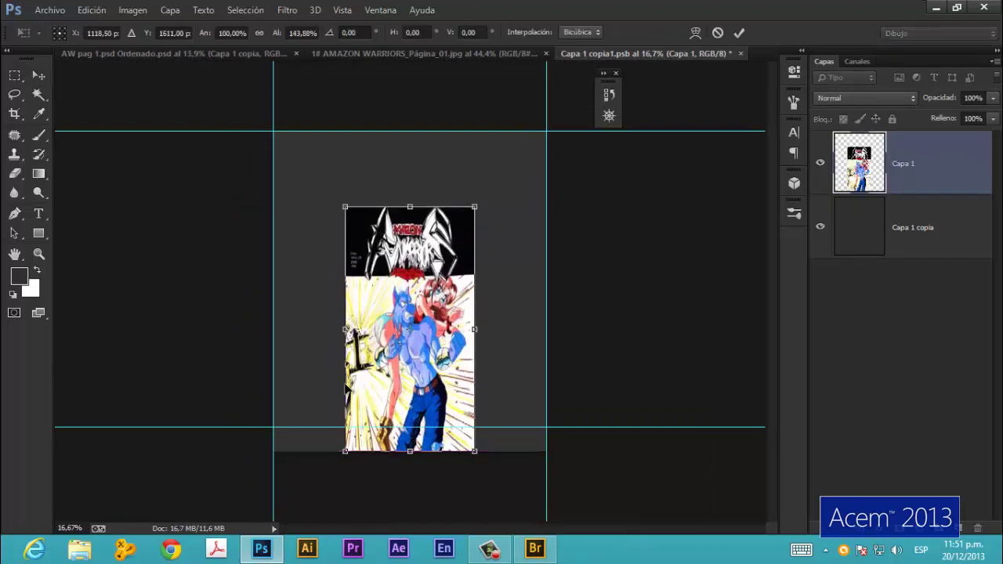
{"action": "left_click_drag", "start_coordinate": [346, 329], "coordinate": [273, 330]}
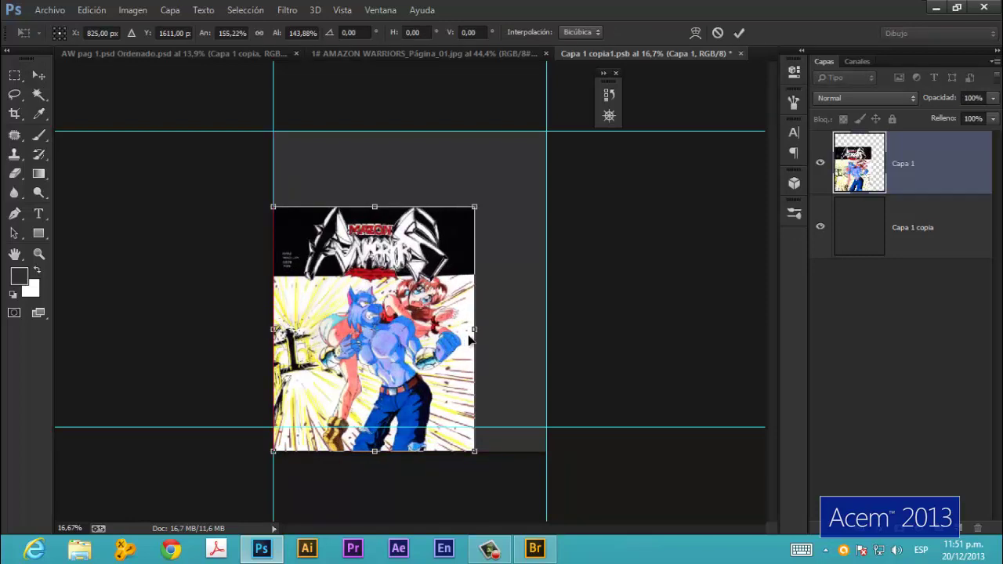
{"action": "left_click_drag", "start_coordinate": [488, 328], "coordinate": [560, 328]}
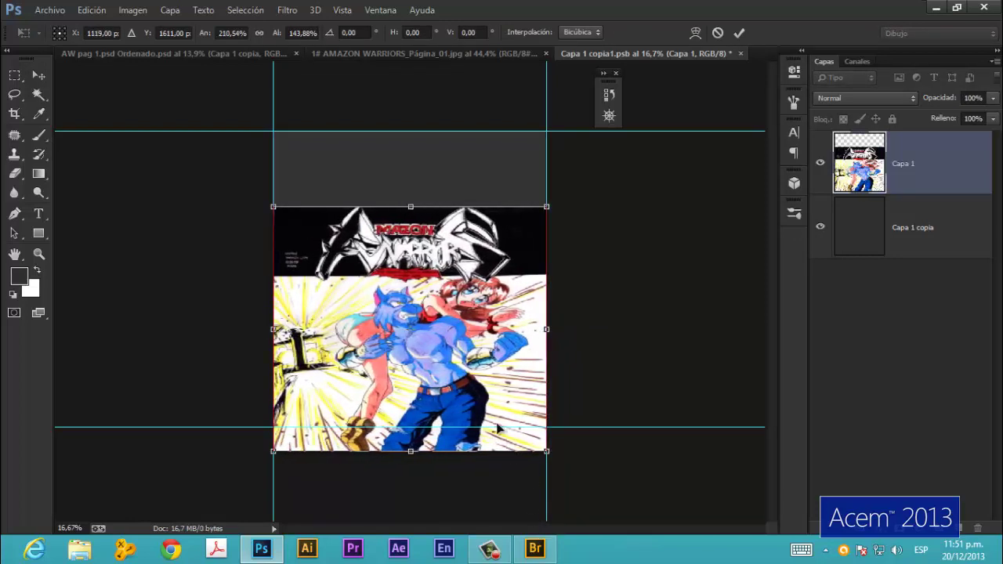
{"action": "key", "text": "ctrl+minus"}
{"action": "left_click_drag", "start_coordinate": [411, 227], "coordinate": [409, 72]}
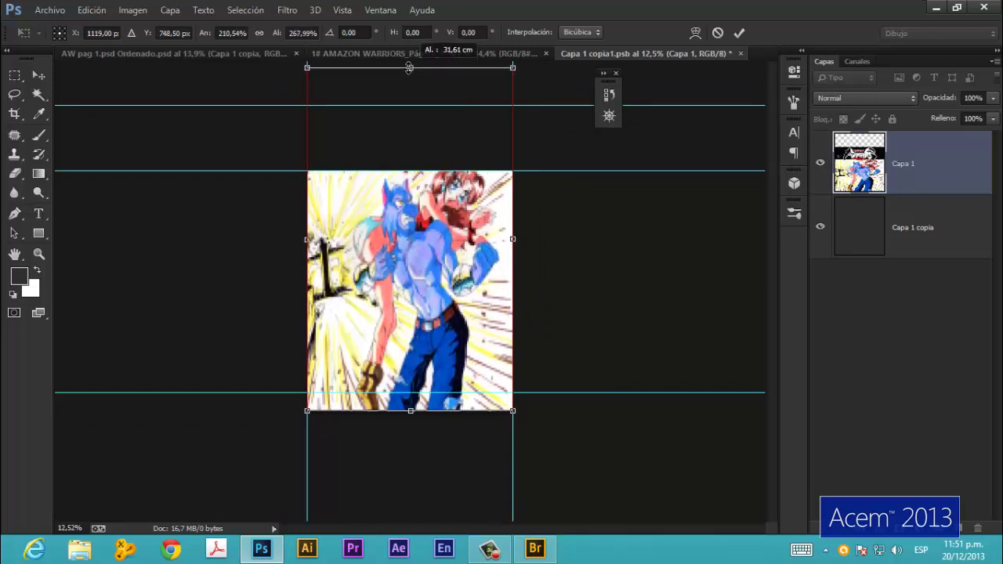
{"action": "left_click_drag", "start_coordinate": [409, 72], "coordinate": [409, 67]}
{"action": "left_click_drag", "start_coordinate": [308, 243], "coordinate": [299, 243]}
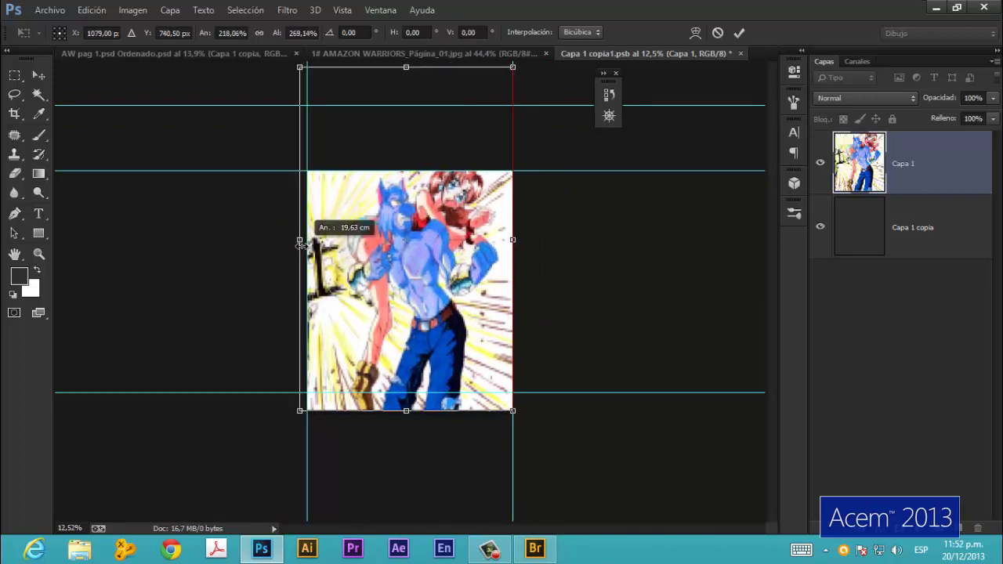
{"action": "left_click_drag", "start_coordinate": [514, 239], "coordinate": [530, 240]}
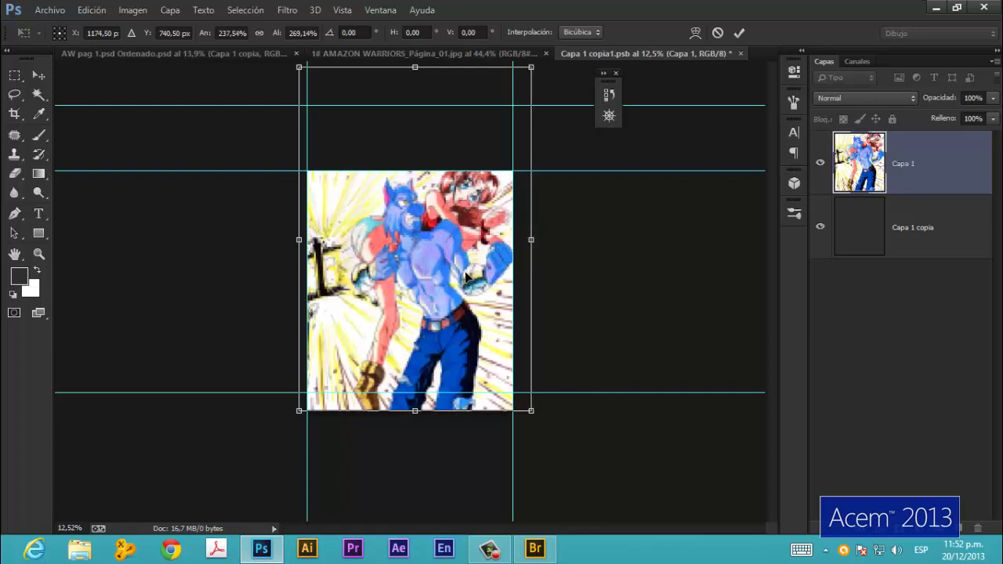
{"action": "key", "text": "Return"}
{"action": "key", "text": "ctrl+0"}
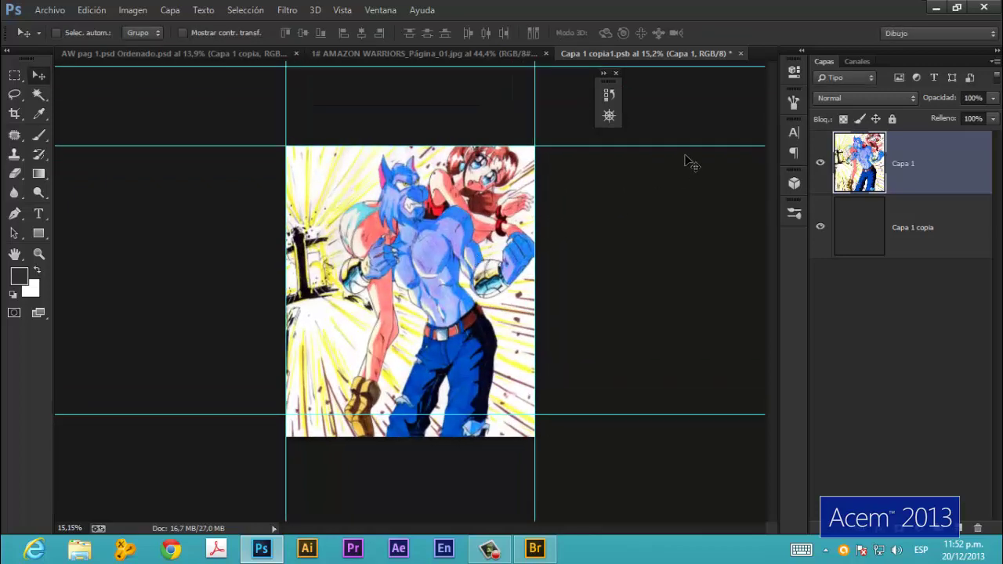
- Close the smart object, saving its changes, and return to AW pag 1.psd
{"action": "left_click", "coordinate": [742, 53]}
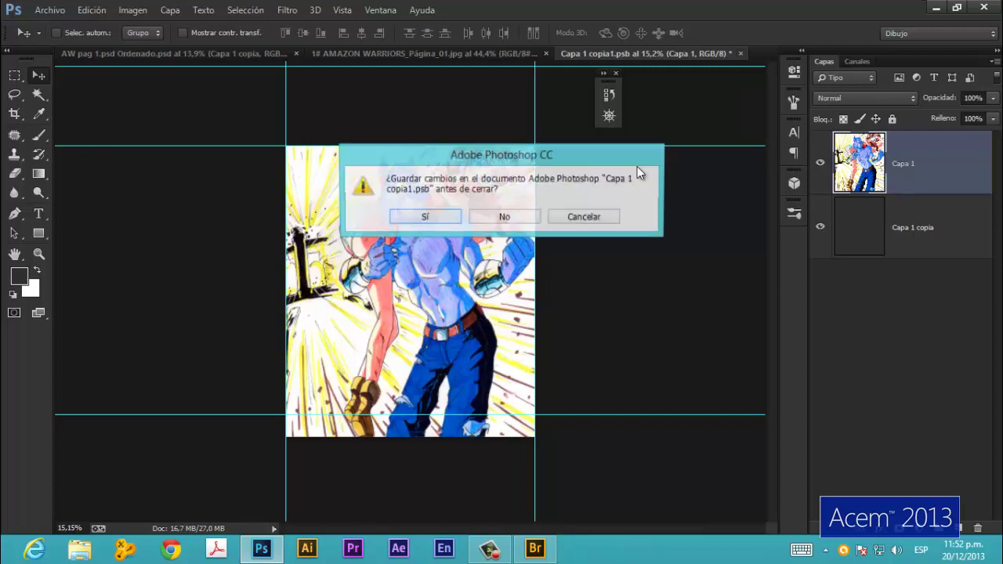
{"action": "left_click", "coordinate": [439, 221]}
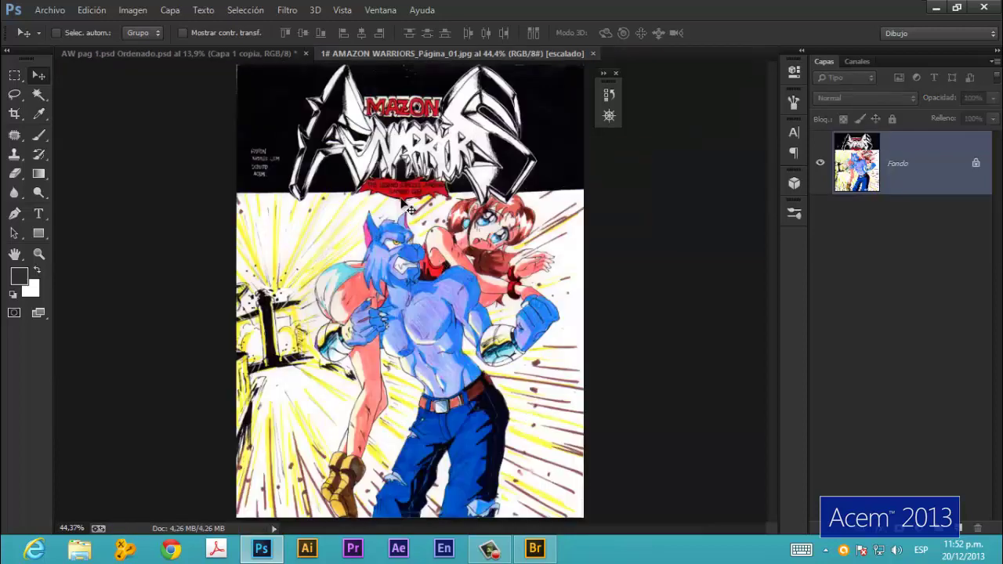
{"action": "left_click", "coordinate": [255, 55]}
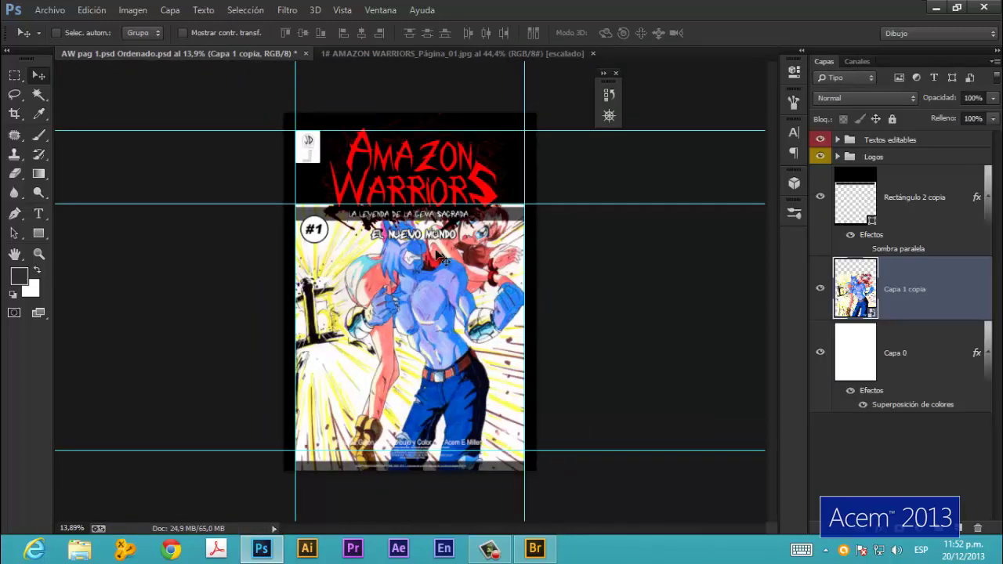
- Check the coloured art under the cover title, then show the original Página_01.jpg cover
{"action": "scroll", "coordinate": [422, 309], "scroll_direction": "up", "scroll_amount": 3}
{"action": "scroll", "coordinate": [422, 310], "scroll_direction": "up", "scroll_amount": 1}
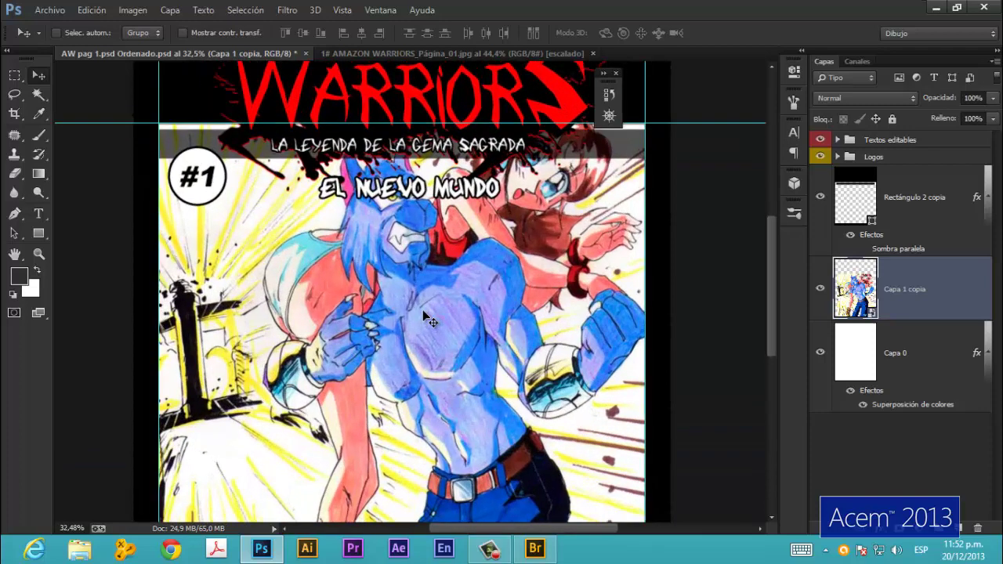
{"action": "scroll", "coordinate": [423, 310], "scroll_direction": "up", "scroll_amount": 1}
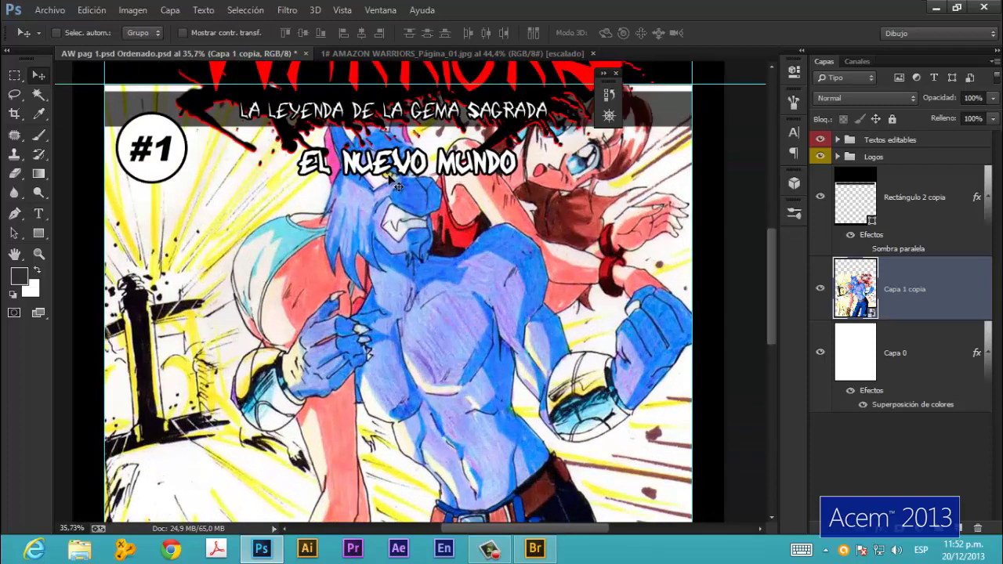
{"action": "scroll", "coordinate": [499, 278], "scroll_direction": "down", "scroll_amount": 1}
{"action": "scroll", "coordinate": [480, 282], "scroll_direction": "down", "scroll_amount": 1}
{"action": "scroll", "coordinate": [317, 382], "scroll_direction": "down", "scroll_amount": 1}
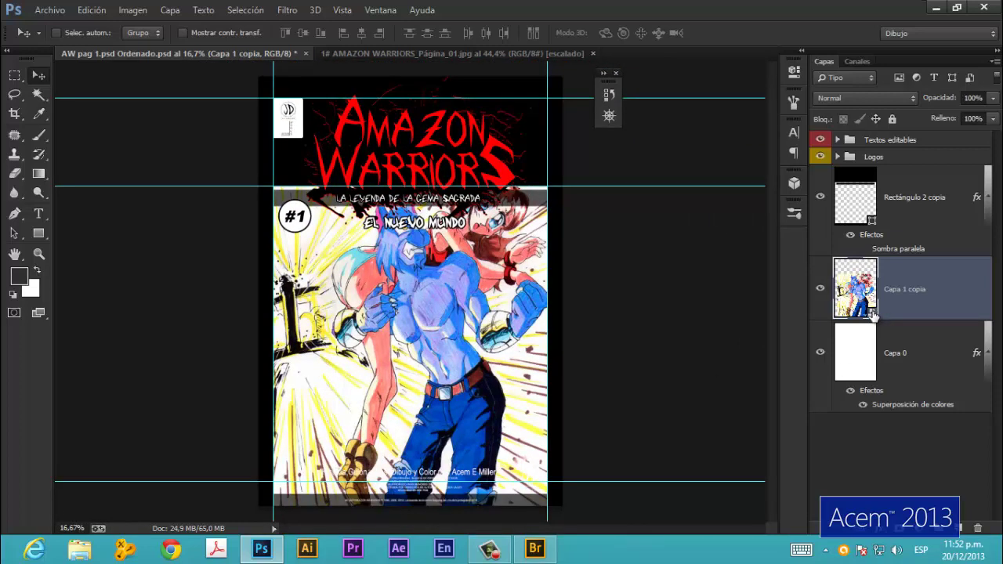
{"action": "left_click", "coordinate": [436, 55]}
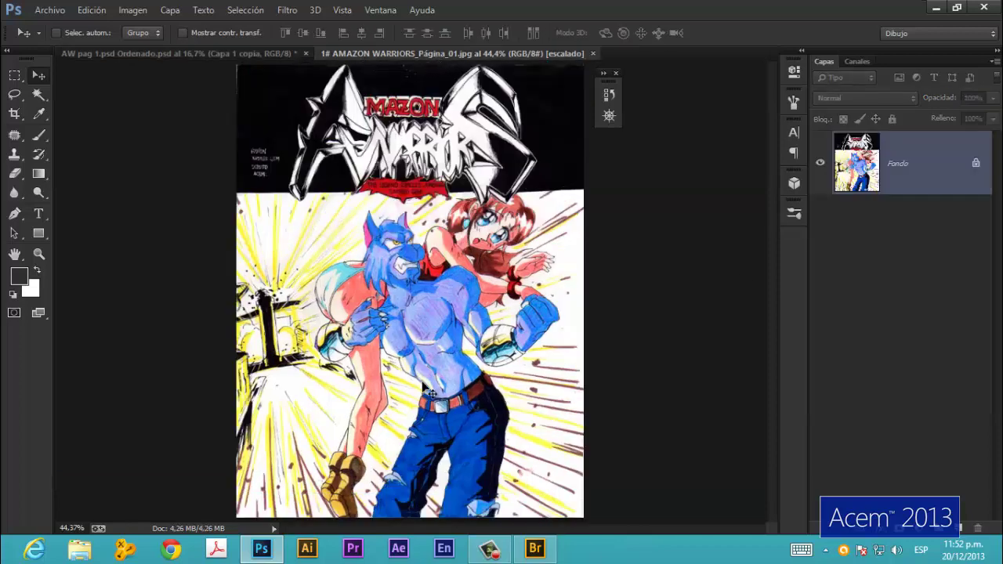
- Zoom around the finished AW pag 1 cover to review the new artwork
{"action": "left_click", "coordinate": [193, 54]}
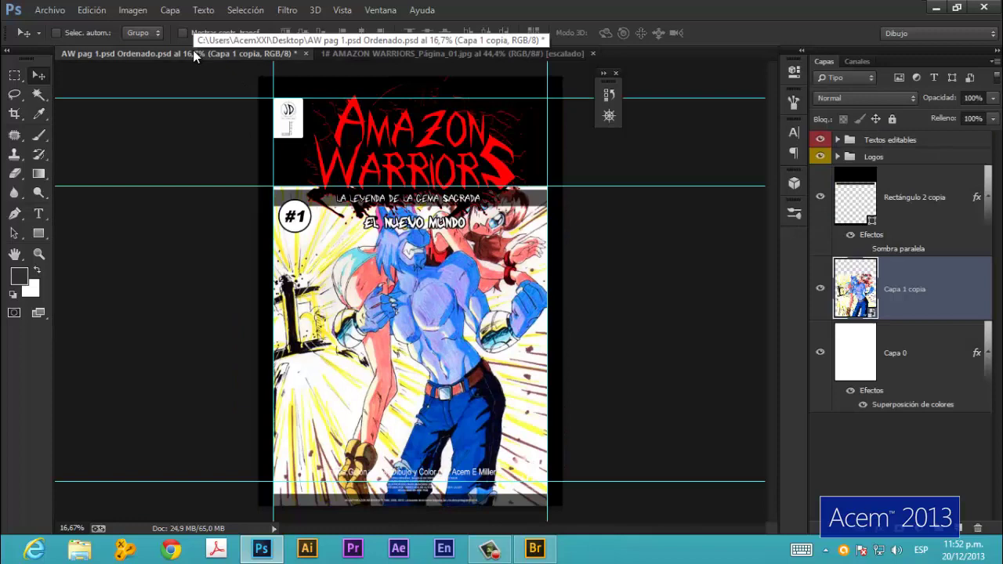
{"action": "scroll", "coordinate": [453, 110], "scroll_direction": "up", "scroll_amount": 2}
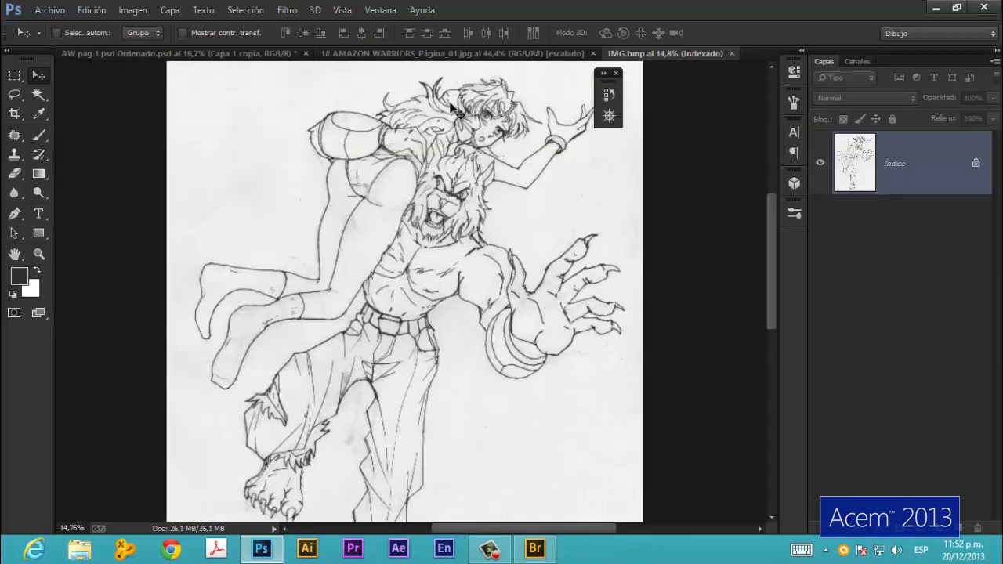
{"action": "scroll", "coordinate": [455, 112], "scroll_direction": "up", "scroll_amount": 1}
{"action": "scroll", "coordinate": [396, 239], "scroll_direction": "down", "scroll_amount": 2}
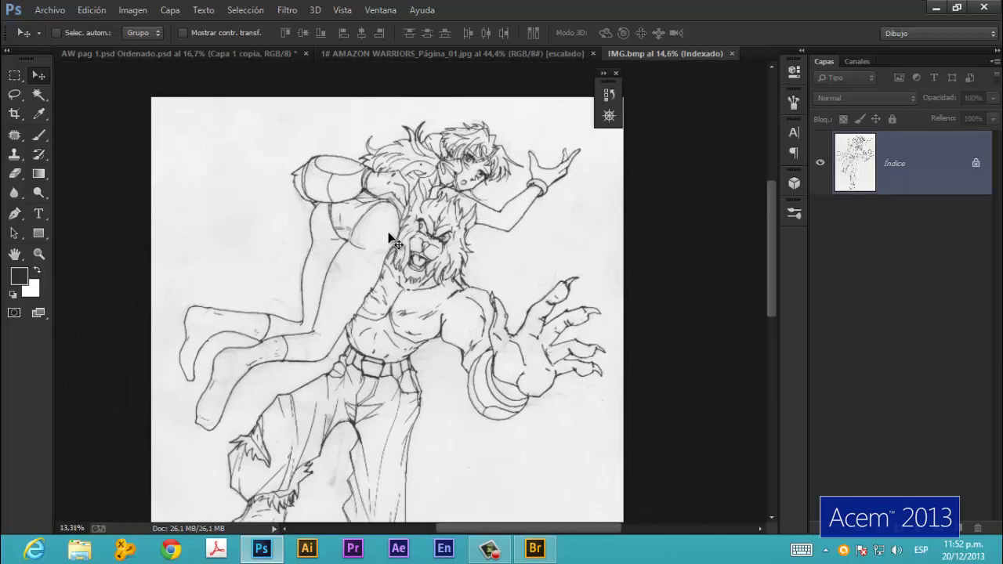
{"action": "scroll", "coordinate": [396, 245], "scroll_direction": "down", "scroll_amount": 1}
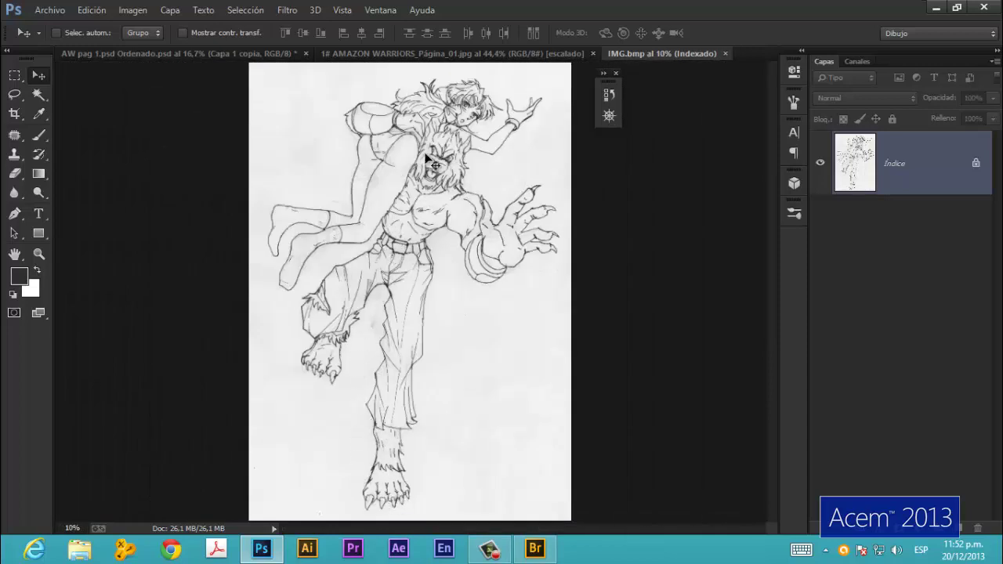
- Compare the colour cover jpg with the IMG.bmp pencil sketch of the wolf and girl
{"action": "left_click", "coordinate": [445, 53]}
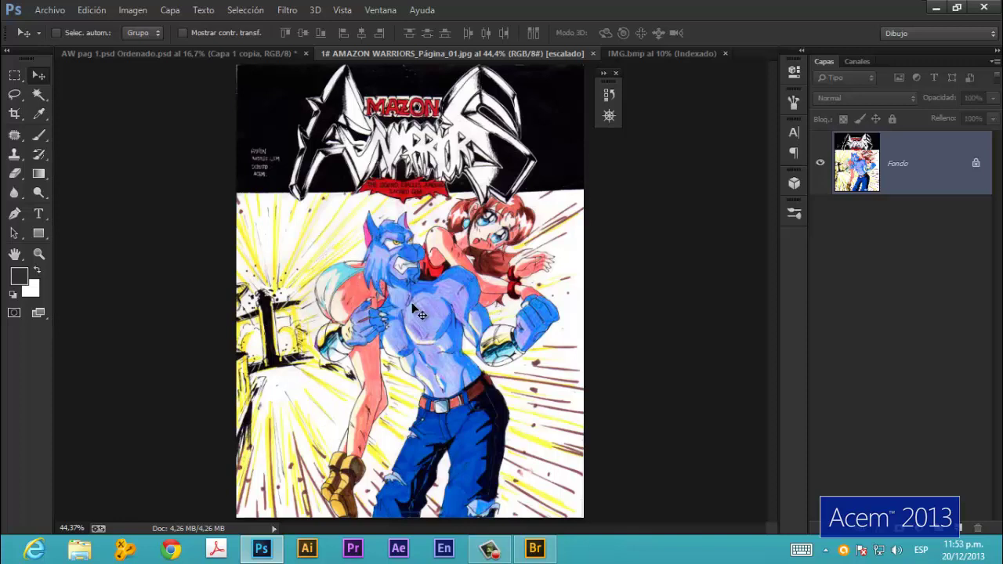
{"action": "scroll", "coordinate": [416, 311], "scroll_direction": "down", "scroll_amount": 1}
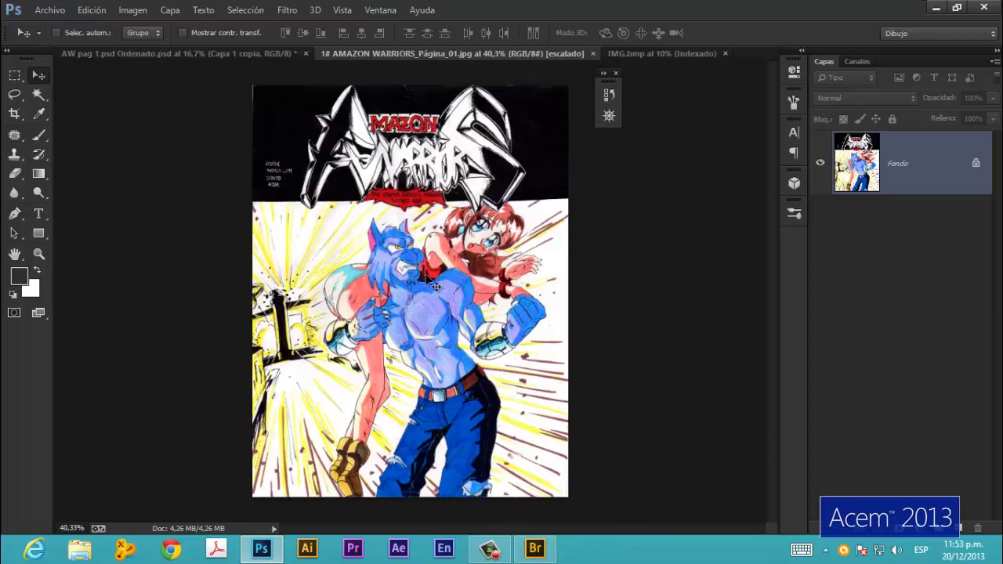
{"action": "left_click", "coordinate": [637, 52]}
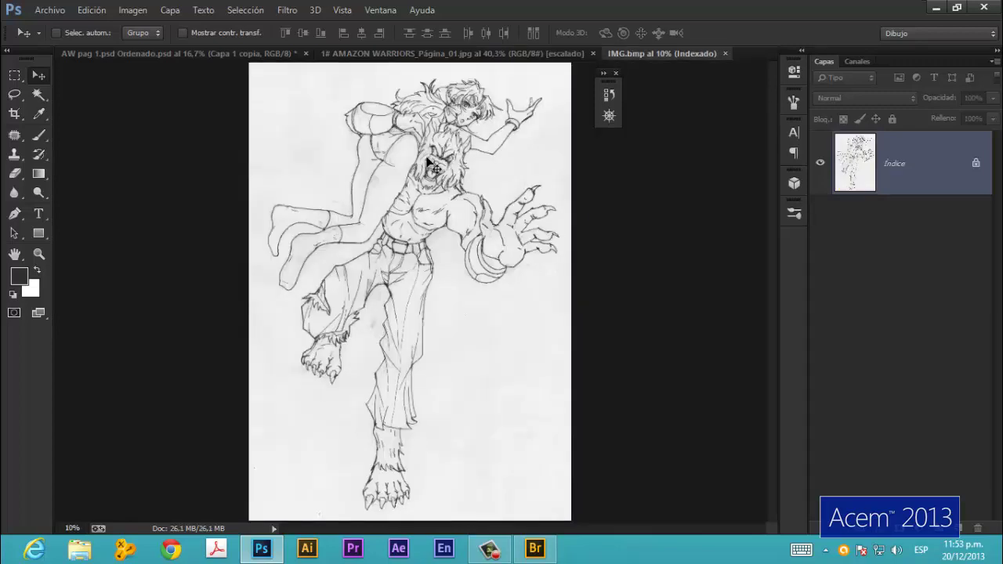
{"action": "scroll", "coordinate": [431, 149], "scroll_direction": "down", "scroll_amount": 2}
{"action": "scroll", "coordinate": [424, 157], "scroll_direction": "up", "scroll_amount": 5}
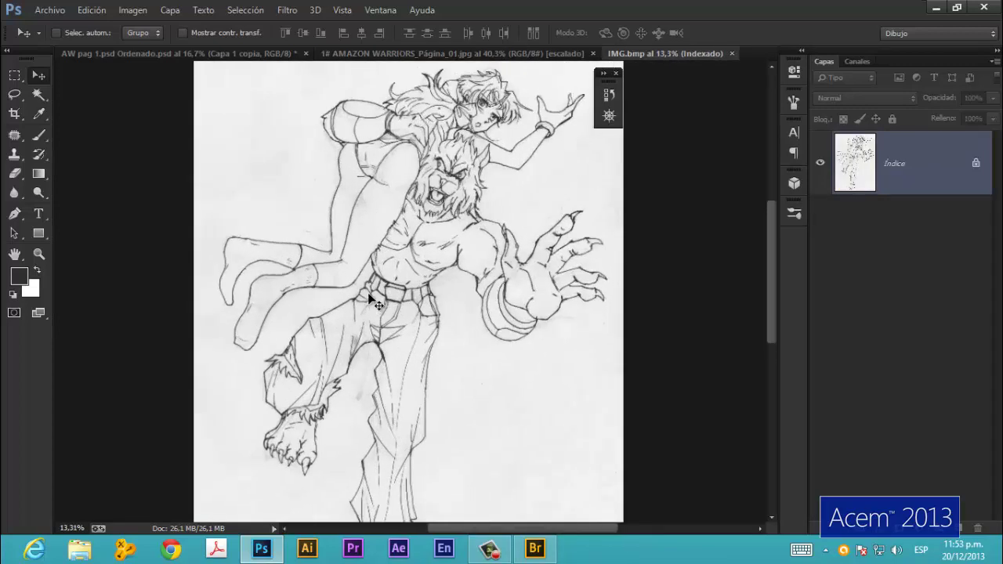
{"action": "scroll", "coordinate": [407, 259], "scroll_direction": "up", "scroll_amount": 1}
{"action": "scroll", "coordinate": [442, 212], "scroll_direction": "up", "scroll_amount": 2}
{"action": "scroll", "coordinate": [264, 207], "scroll_direction": "down", "scroll_amount": 3}
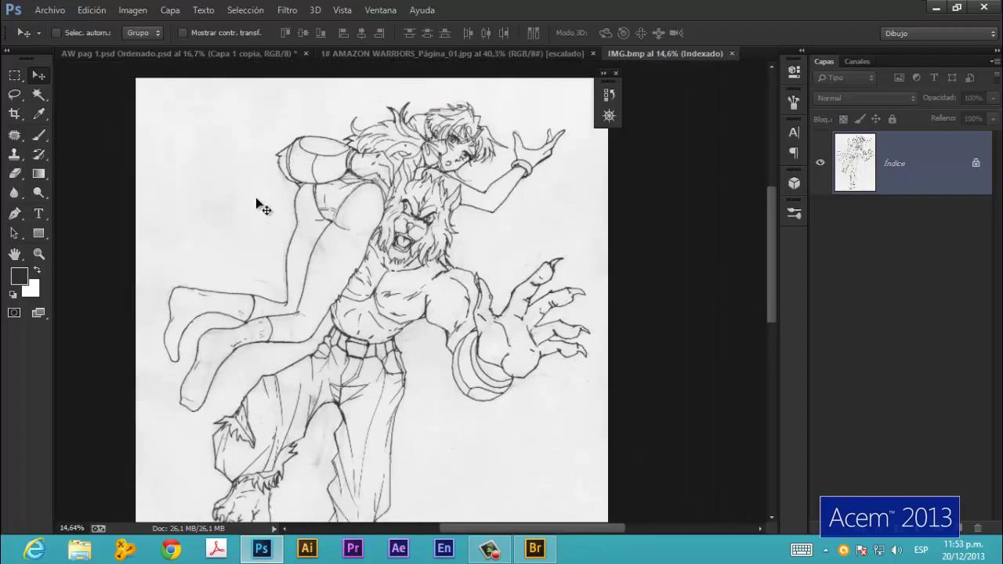
{"action": "scroll", "coordinate": [372, 336], "scroll_direction": "down", "scroll_amount": 3}
{"action": "scroll", "coordinate": [373, 339], "scroll_direction": "down", "scroll_amount": 2}
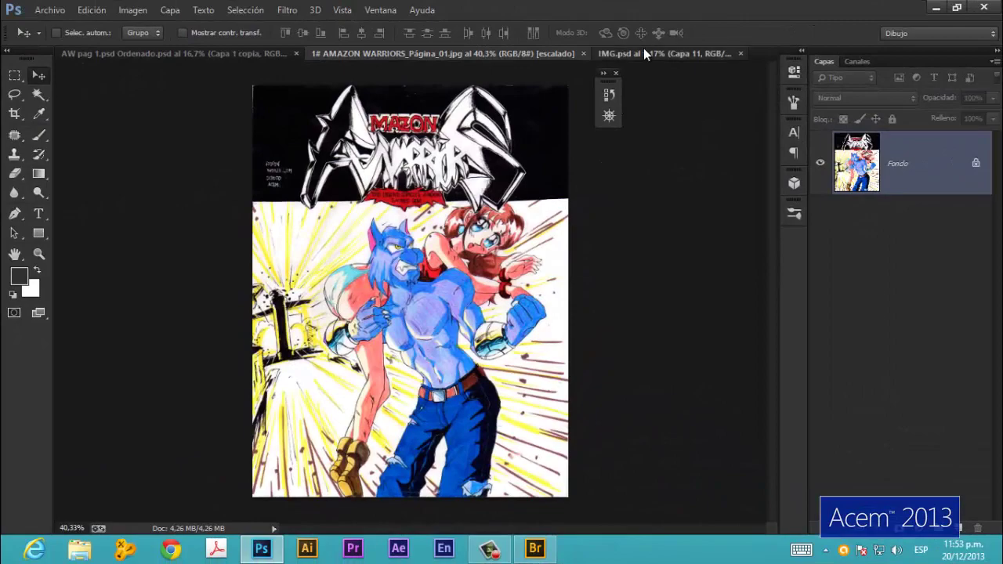
- Inspect the layered coloured IMG.psd wolf artwork
{"action": "left_click", "coordinate": [643, 49]}
{"action": "scroll", "coordinate": [435, 200], "scroll_direction": "up", "scroll_amount": 2}
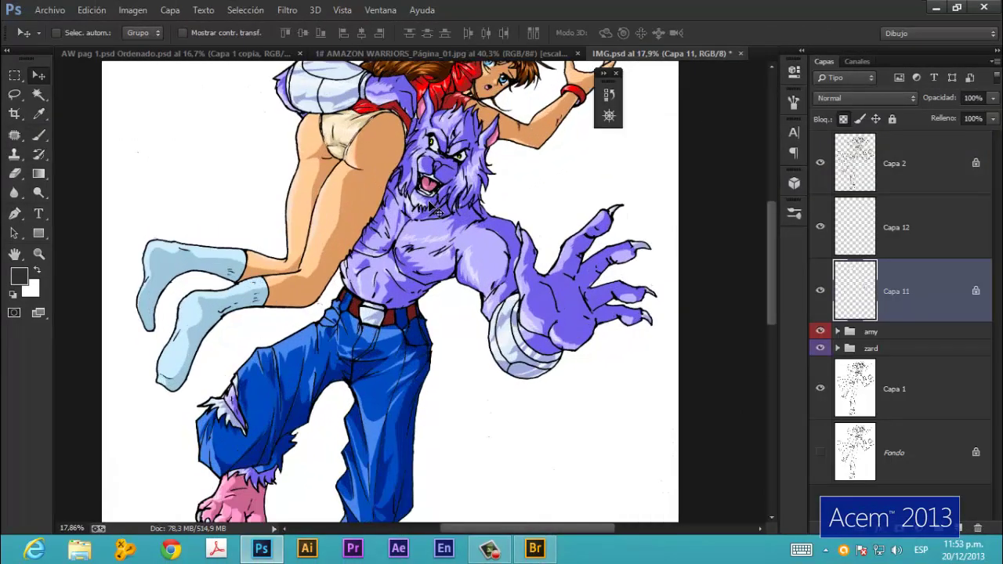
{"action": "scroll", "coordinate": [431, 204], "scroll_direction": "up", "scroll_amount": 2}
{"action": "scroll", "coordinate": [431, 208], "scroll_direction": "down", "scroll_amount": 2}
{"action": "scroll", "coordinate": [431, 207], "scroll_direction": "down", "scroll_amount": 2}
{"action": "scroll", "coordinate": [337, 386], "scroll_direction": "up", "scroll_amount": 2}
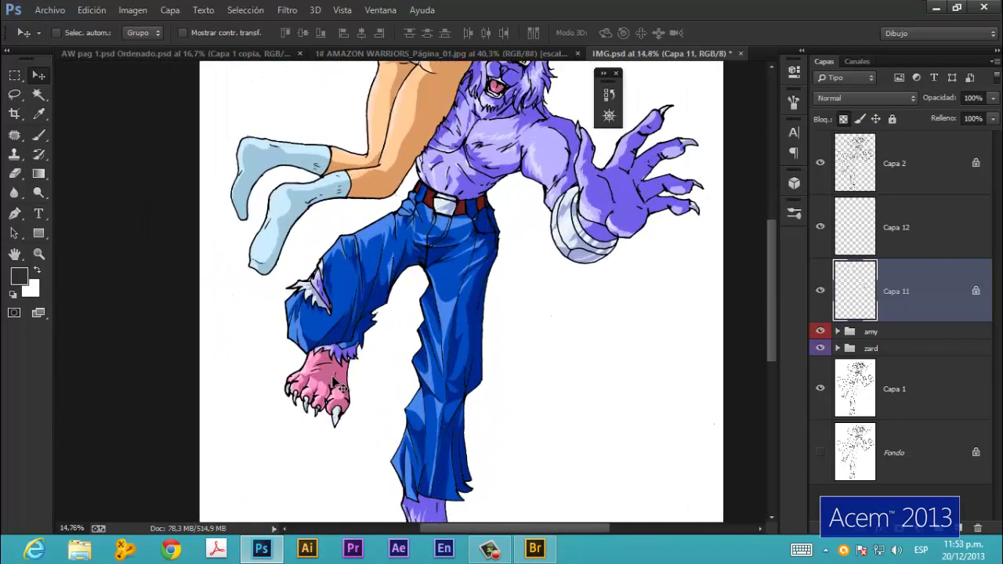
{"action": "scroll", "coordinate": [335, 384], "scroll_direction": "up", "scroll_amount": 3}
{"action": "scroll", "coordinate": [337, 385], "scroll_direction": "down", "scroll_amount": 1}
{"action": "scroll", "coordinate": [337, 385], "scroll_direction": "down", "scroll_amount": 2}
{"action": "scroll", "coordinate": [337, 386], "scroll_direction": "down", "scroll_amount": 1}
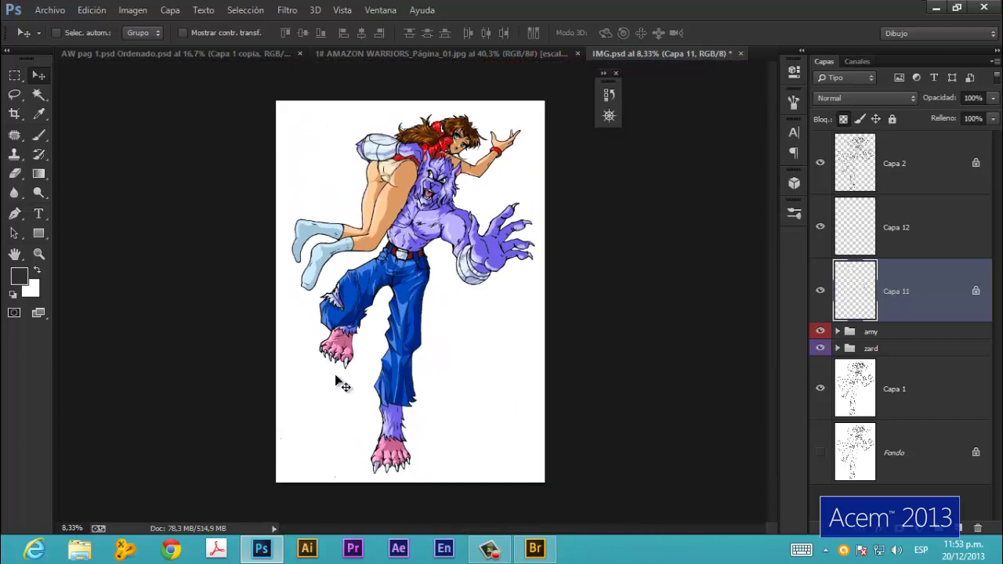
- Toggle Capa 1, Capa 2 and the zard and amy groups, leaving all layers visible
{"action": "left_click", "coordinate": [818, 394]}
{"action": "left_click", "coordinate": [820, 390]}
{"action": "left_click", "coordinate": [820, 349]}
{"action": "left_click", "coordinate": [820, 348]}
{"action": "left_click", "coordinate": [821, 333]}
{"action": "left_click", "coordinate": [820, 332]}
{"action": "left_click", "coordinate": [820, 164]}
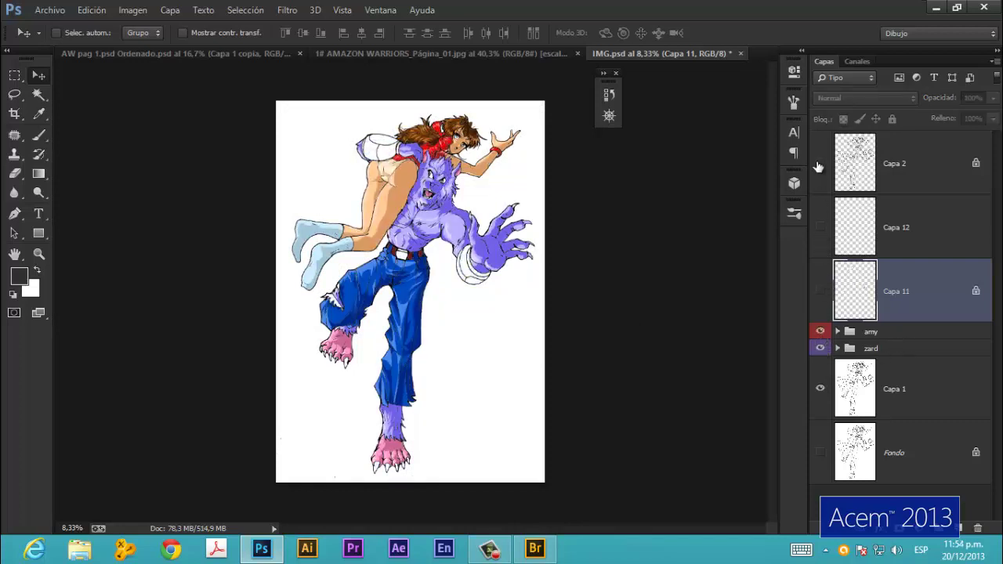
{"action": "left_click", "coordinate": [819, 165]}
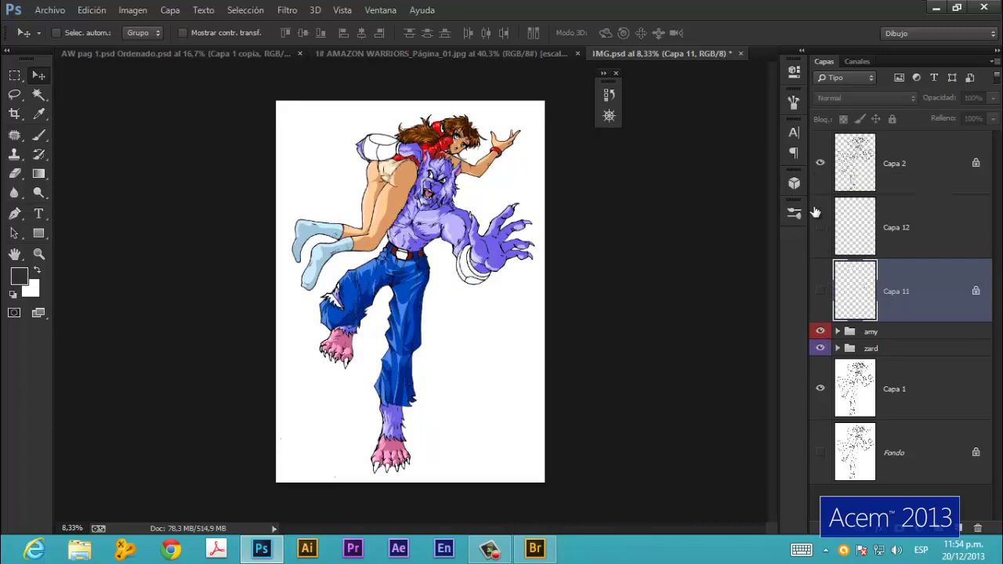
{"action": "left_click", "coordinate": [824, 176]}
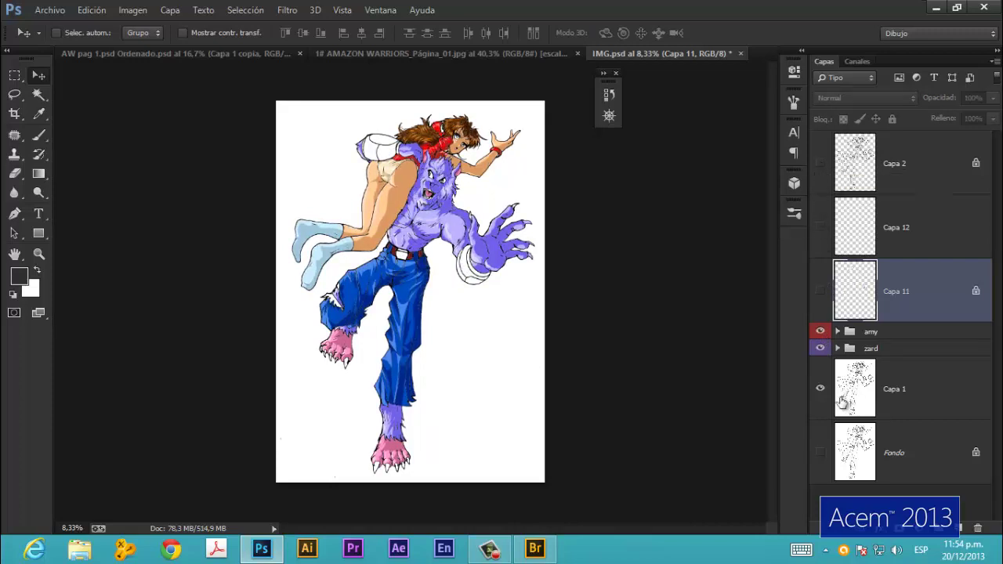
{"action": "left_click", "coordinate": [821, 392]}
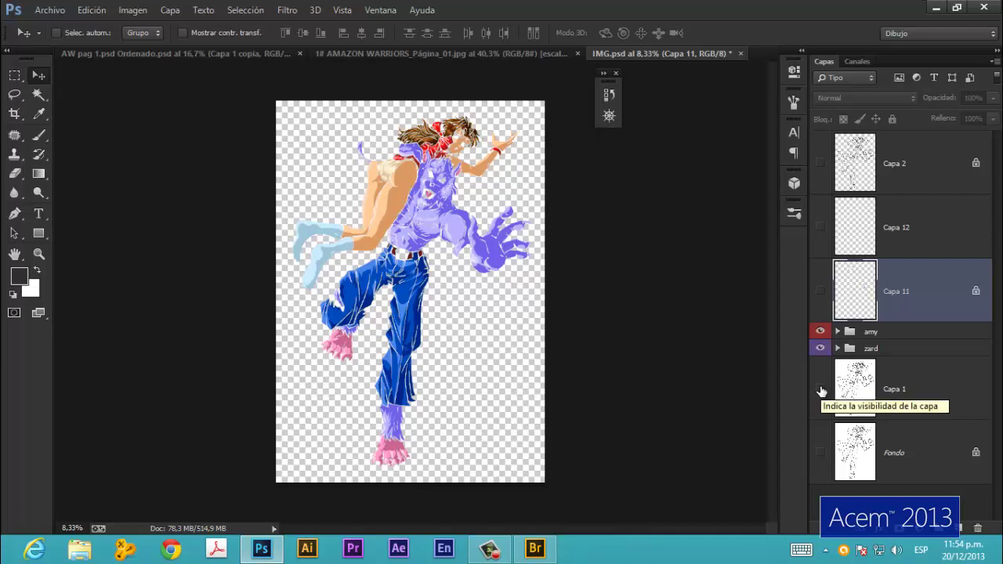
{"action": "left_click", "coordinate": [820, 390]}
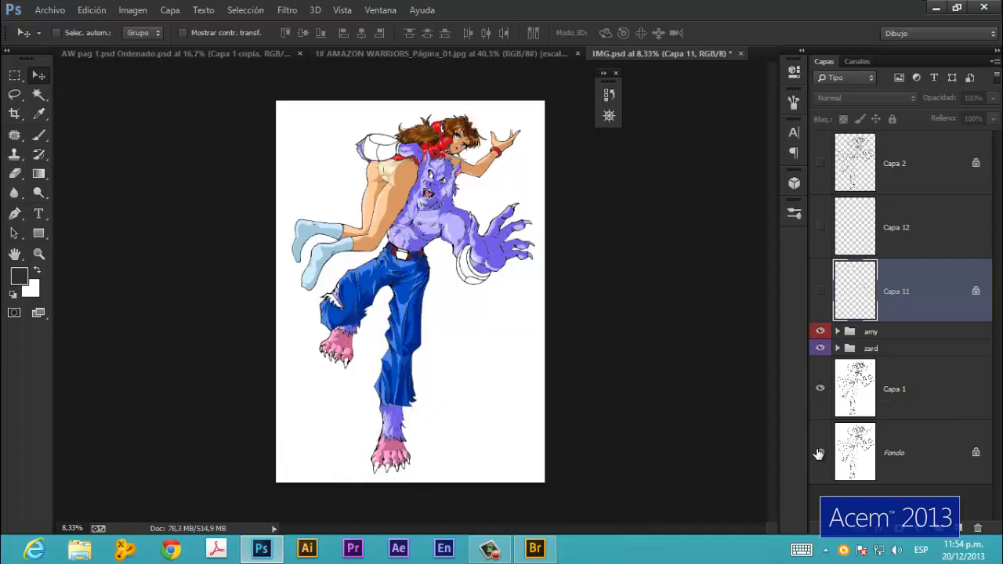
{"action": "left_click_drag", "start_coordinate": [821, 291], "coordinate": [821, 168]}
- Look over the original AMAZON WARRIORS page scan
{"action": "scroll", "coordinate": [428, 186], "scroll_direction": "up", "scroll_amount": 1}
{"action": "scroll", "coordinate": [429, 185], "scroll_direction": "up", "scroll_amount": 1}
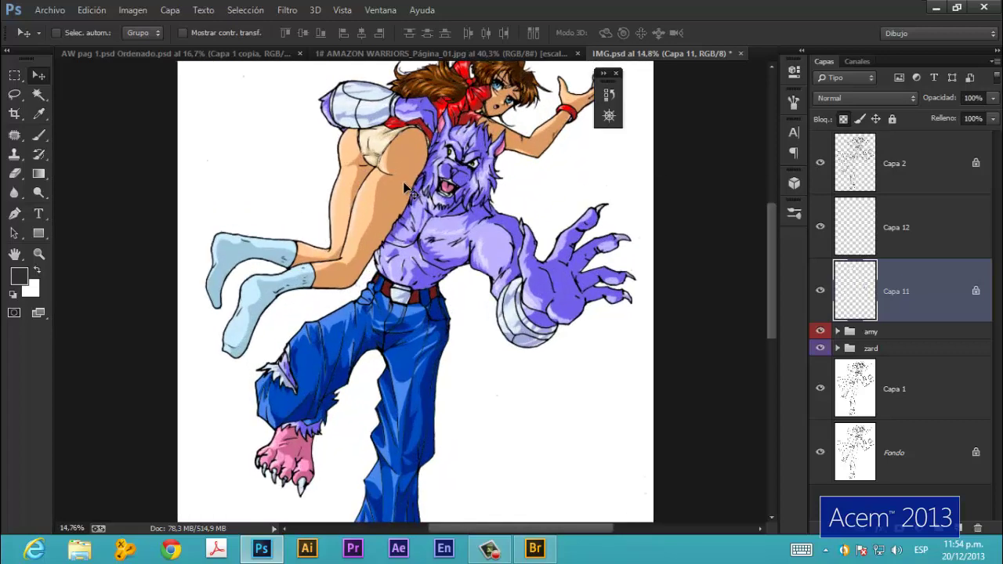
{"action": "scroll", "coordinate": [478, 185], "scroll_direction": "down", "scroll_amount": 1}
{"action": "scroll", "coordinate": [462, 192], "scroll_direction": "down", "scroll_amount": 1}
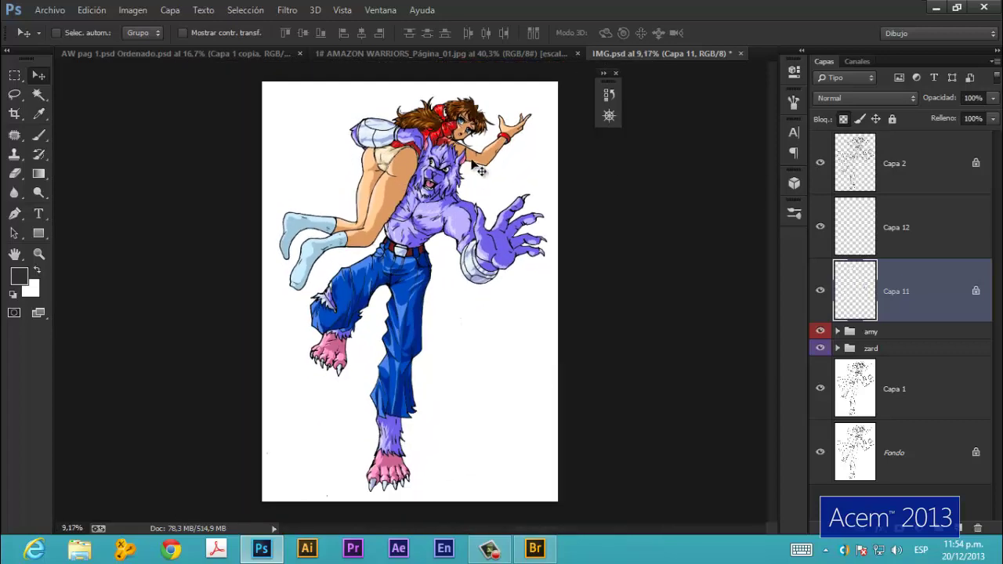
{"action": "left_click", "coordinate": [422, 52]}
{"action": "scroll", "coordinate": [290, 333], "scroll_direction": "up", "scroll_amount": 2}
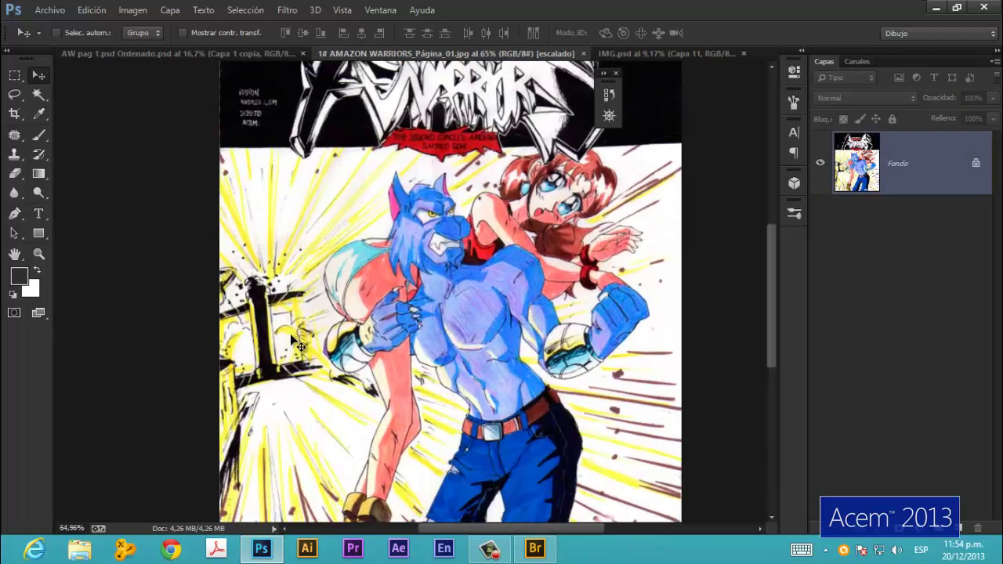
{"action": "scroll", "coordinate": [244, 351], "scroll_direction": "up", "scroll_amount": 1}
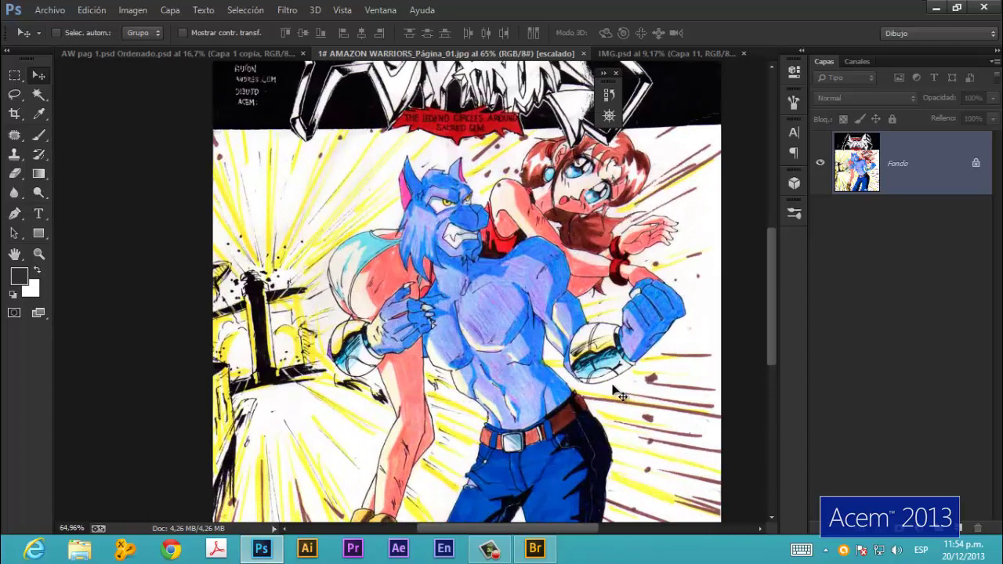
{"action": "scroll", "coordinate": [622, 435], "scroll_direction": "down", "scroll_amount": 2}
{"action": "scroll", "coordinate": [413, 344], "scroll_direction": "down", "scroll_amount": 1}
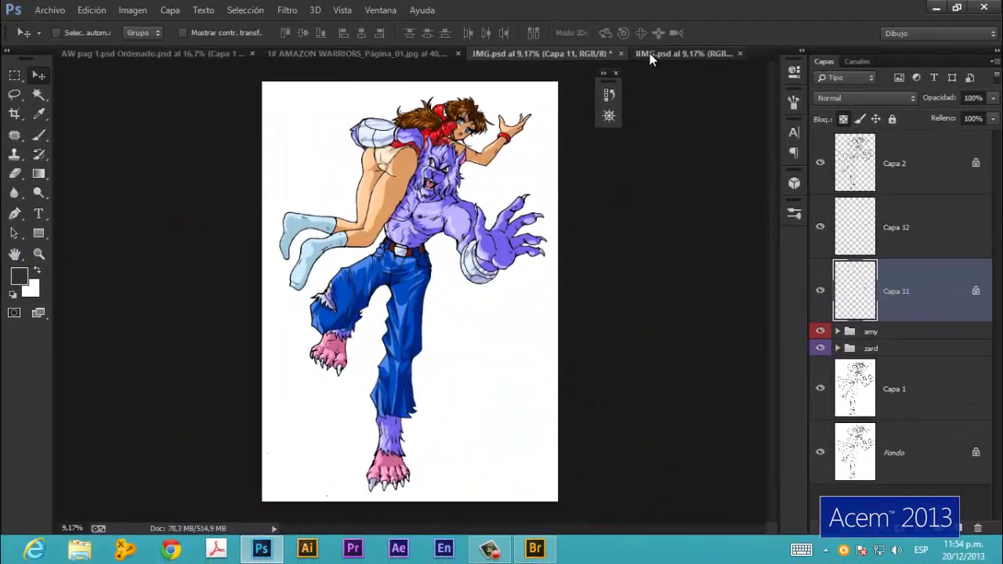
- Inspect the flattened sunburst illustration against the layered version and fit it on screen
{"action": "left_click", "coordinate": [650, 55]}
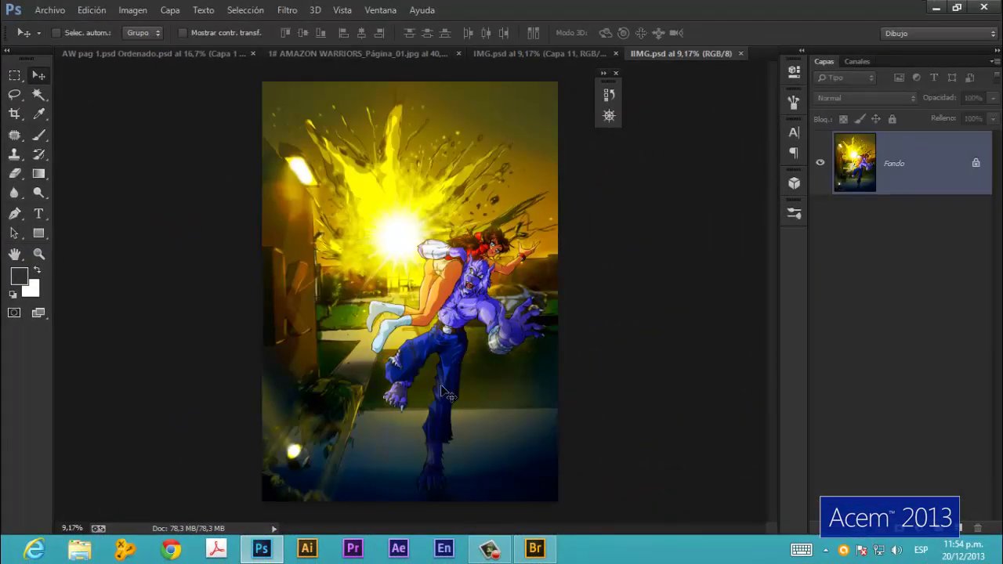
{"action": "scroll", "coordinate": [431, 423], "scroll_direction": "up", "scroll_amount": 2}
{"action": "scroll", "coordinate": [427, 433], "scroll_direction": "up", "scroll_amount": 2}
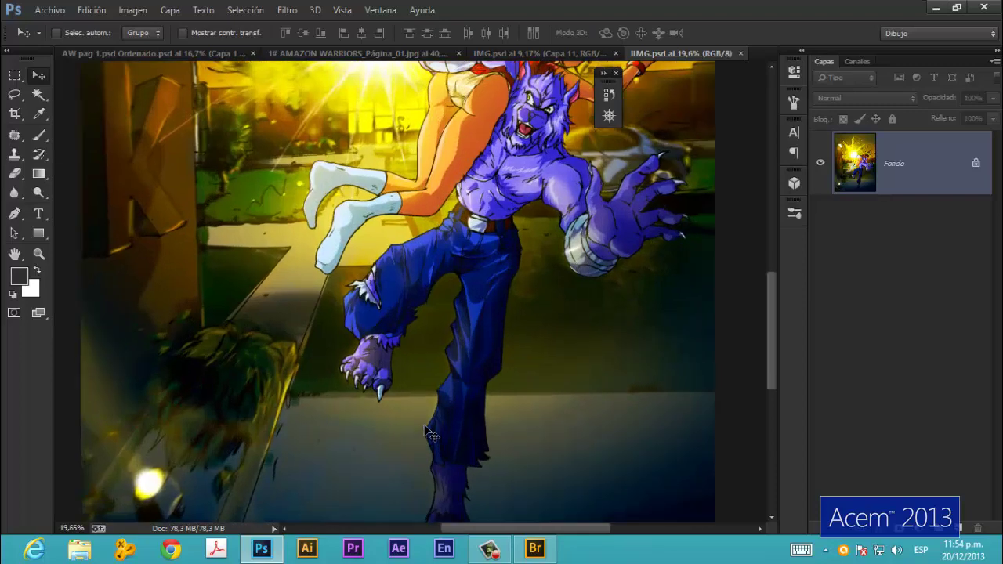
{"action": "scroll", "coordinate": [427, 434], "scroll_direction": "down", "scroll_amount": 3}
{"action": "scroll", "coordinate": [416, 203], "scroll_direction": "up", "scroll_amount": 1}
{"action": "scroll", "coordinate": [406, 195], "scroll_direction": "up", "scroll_amount": 3}
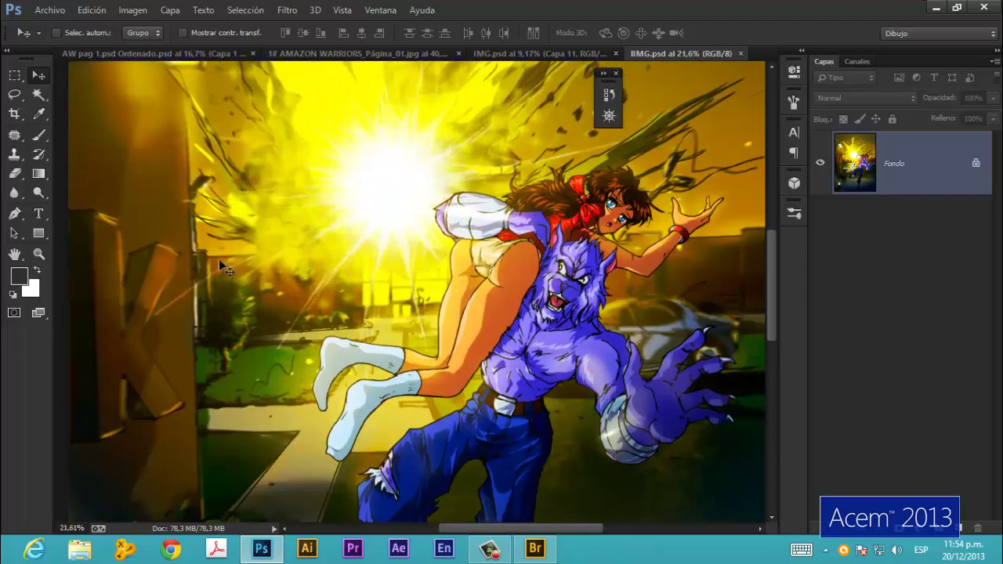
{"action": "scroll", "coordinate": [572, 259], "scroll_direction": "down", "scroll_amount": 2}
{"action": "scroll", "coordinate": [572, 259], "scroll_direction": "down", "scroll_amount": 1}
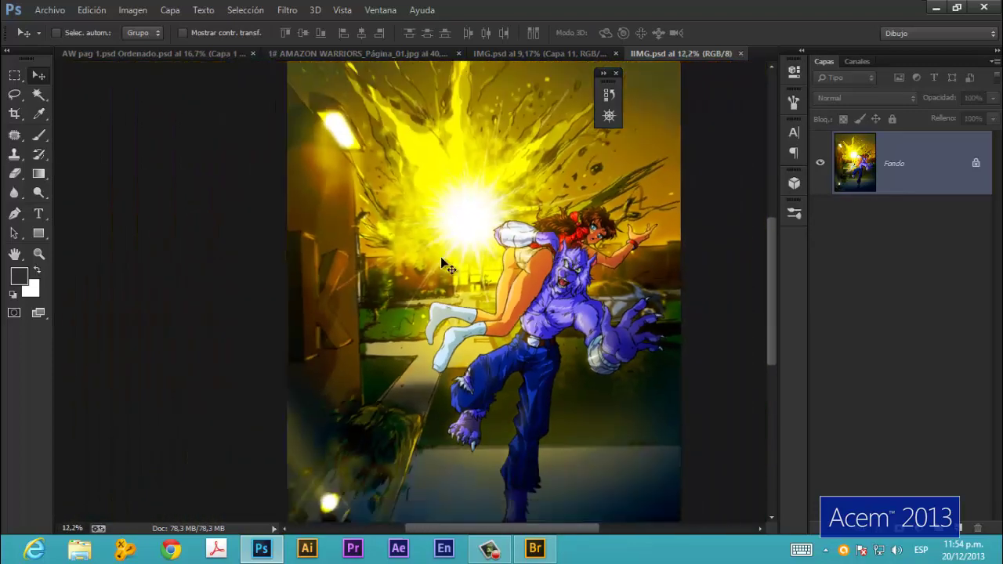
{"action": "scroll", "coordinate": [342, 127], "scroll_direction": "down", "scroll_amount": 1}
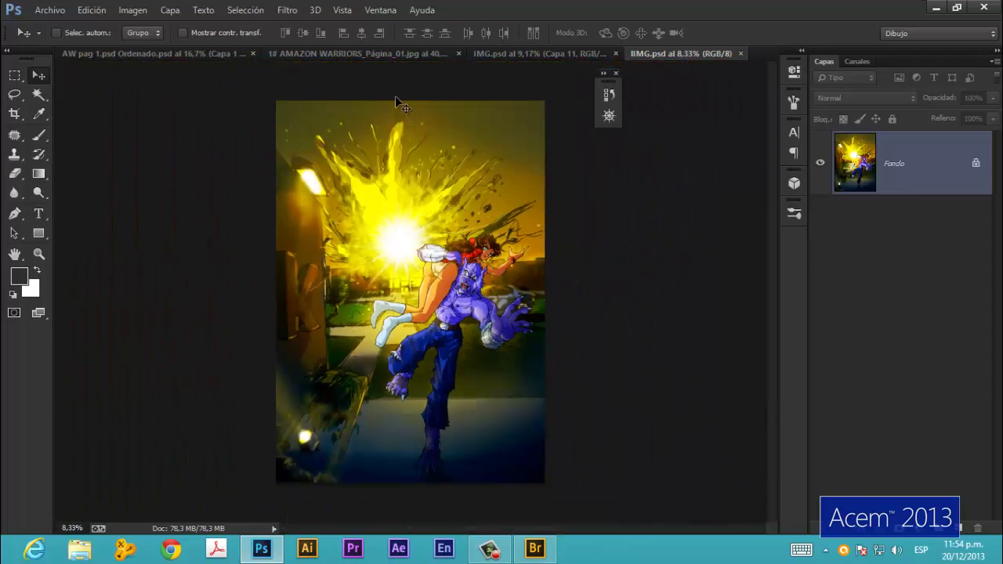
{"action": "scroll", "coordinate": [490, 422], "scroll_direction": "up", "scroll_amount": 1}
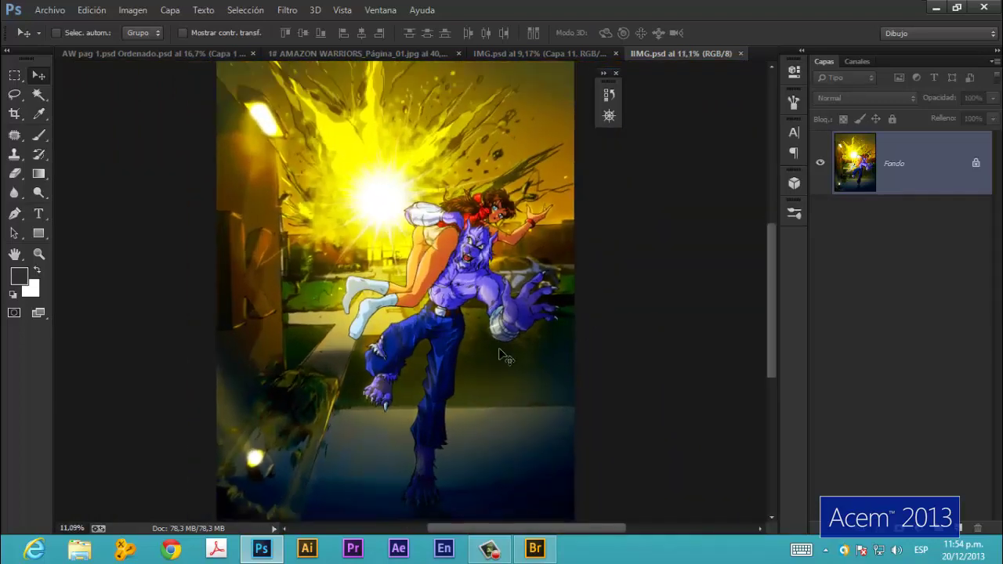
{"action": "left_click", "coordinate": [499, 55]}
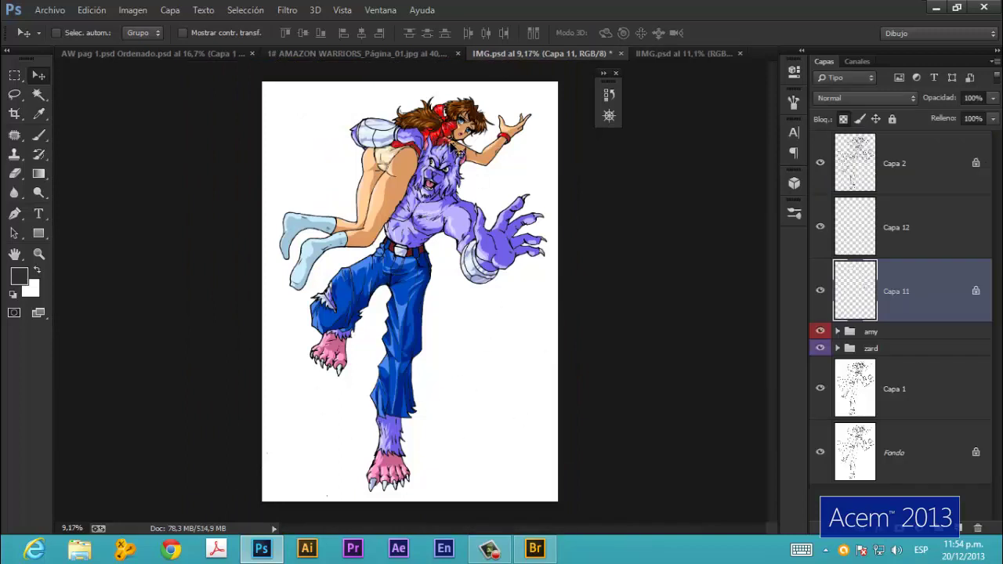
{"action": "left_click", "coordinate": [677, 53]}
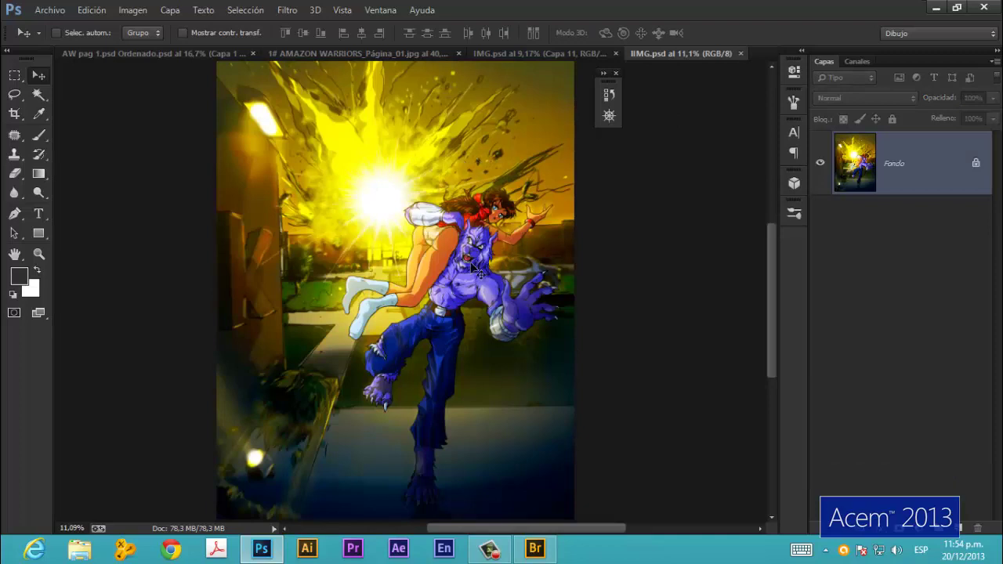
{"action": "key", "text": "ctrl+0"}
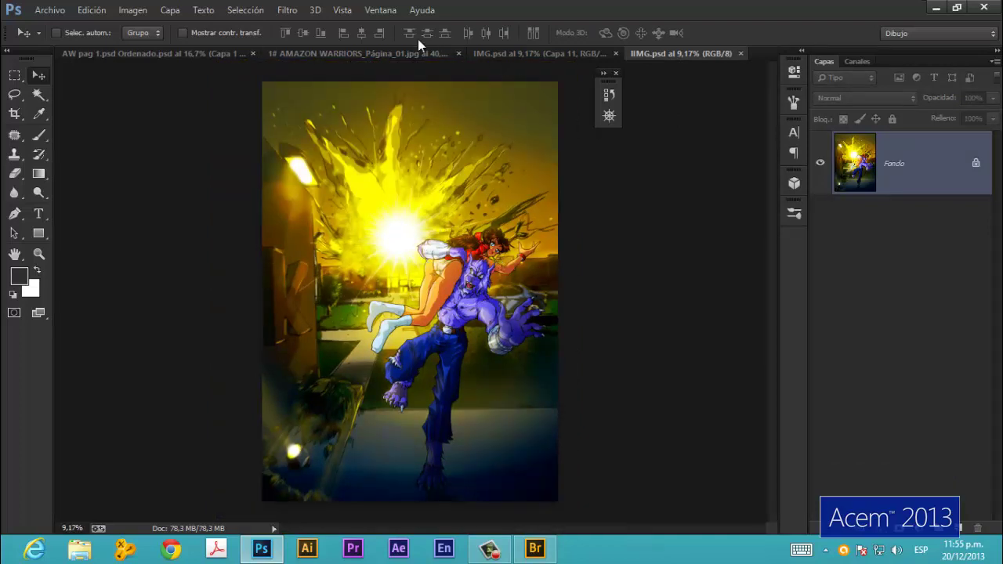
- Open the cover's Capa 1 copia smart object and drop the flattened sunburst illustration in as Capa 2
{"action": "left_click", "coordinate": [345, 52]}
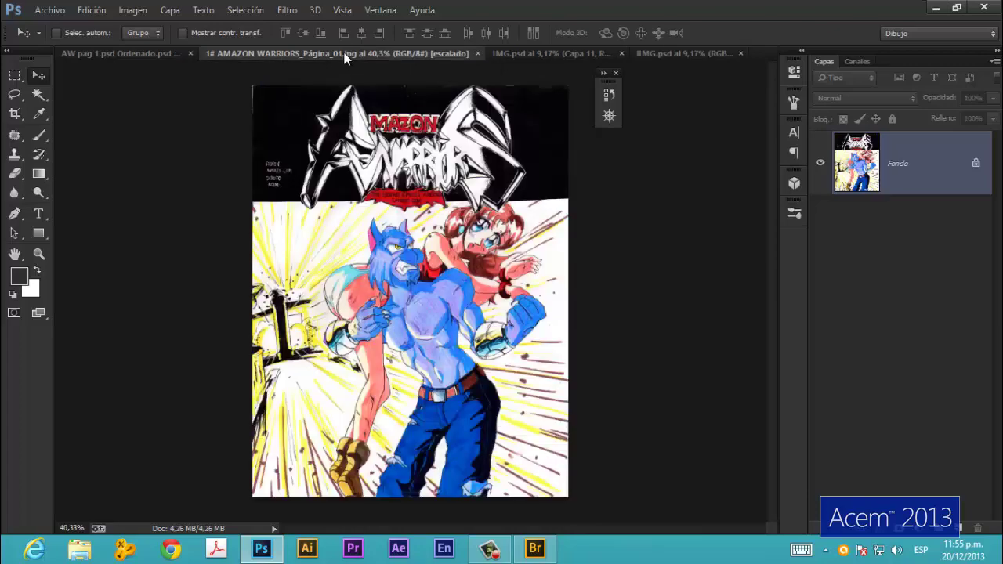
{"action": "left_click", "coordinate": [158, 53]}
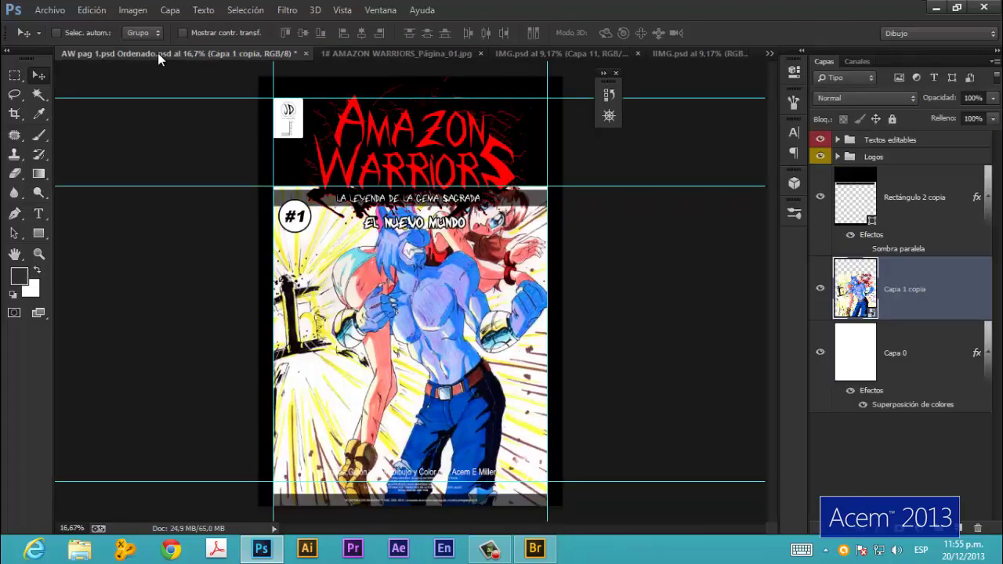
{"action": "double_click", "coordinate": [873, 315]}
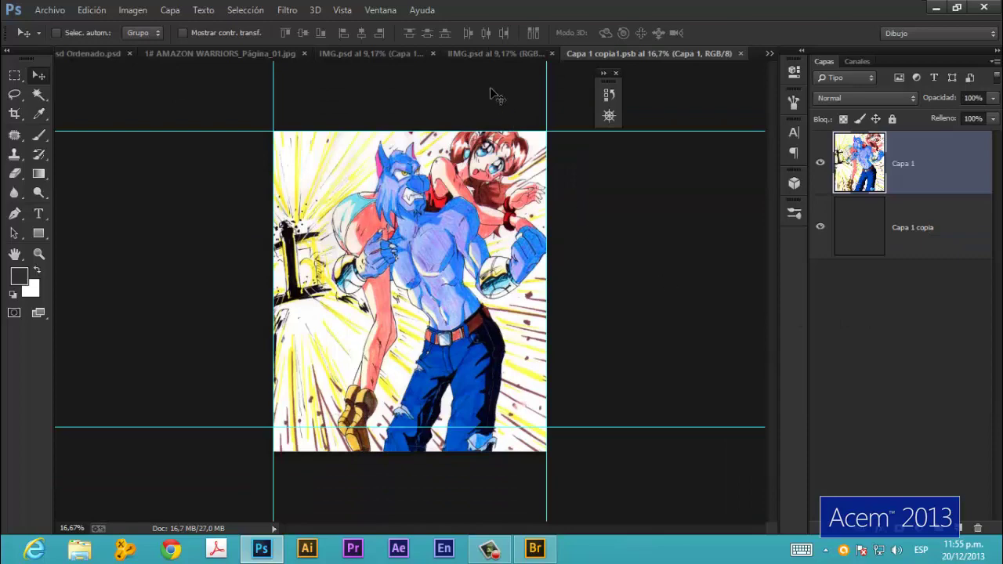
{"action": "left_click", "coordinate": [484, 54]}
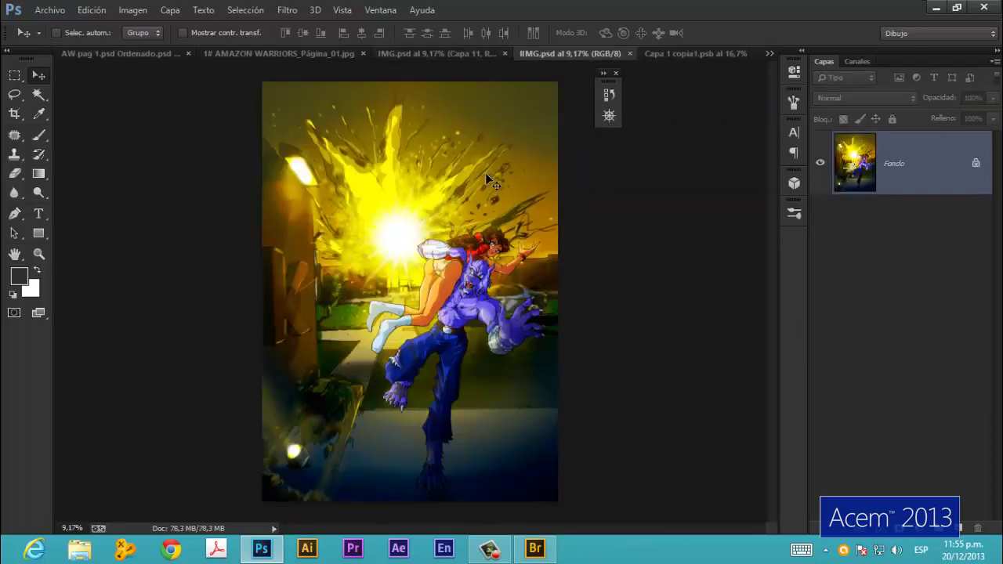
{"action": "left_click_drag", "start_coordinate": [488, 187], "coordinate": [402, 277]}
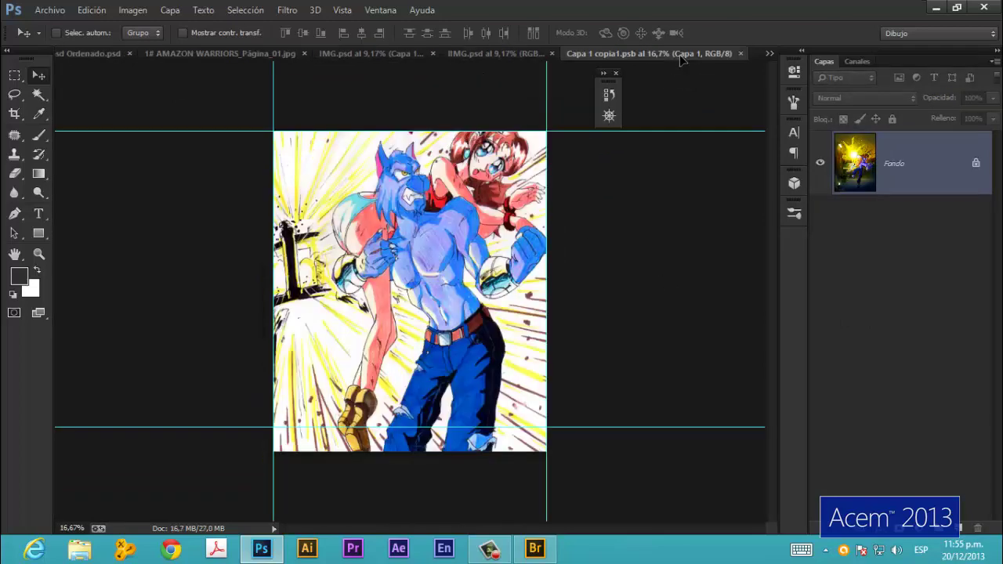
{"action": "left_click_drag", "start_coordinate": [402, 278], "coordinate": [402, 278]}
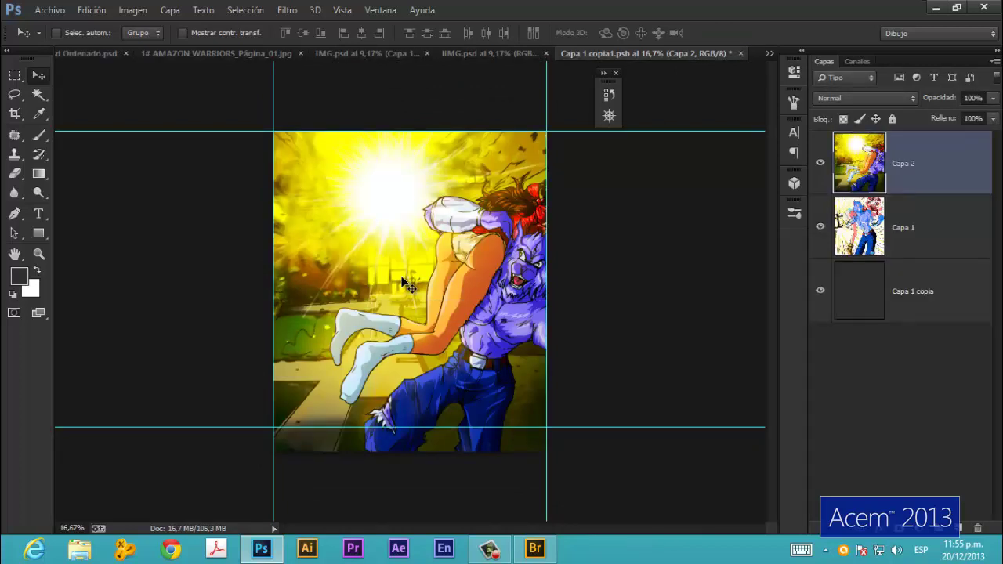
- Scale the Capa 2 illustration down to about 51%
{"action": "scroll", "coordinate": [402, 280], "scroll_direction": "down", "scroll_amount": 1}
{"action": "scroll", "coordinate": [402, 280], "scroll_direction": "down", "scroll_amount": 1}
{"action": "scroll", "coordinate": [402, 280], "scroll_direction": "down", "scroll_amount": 1}
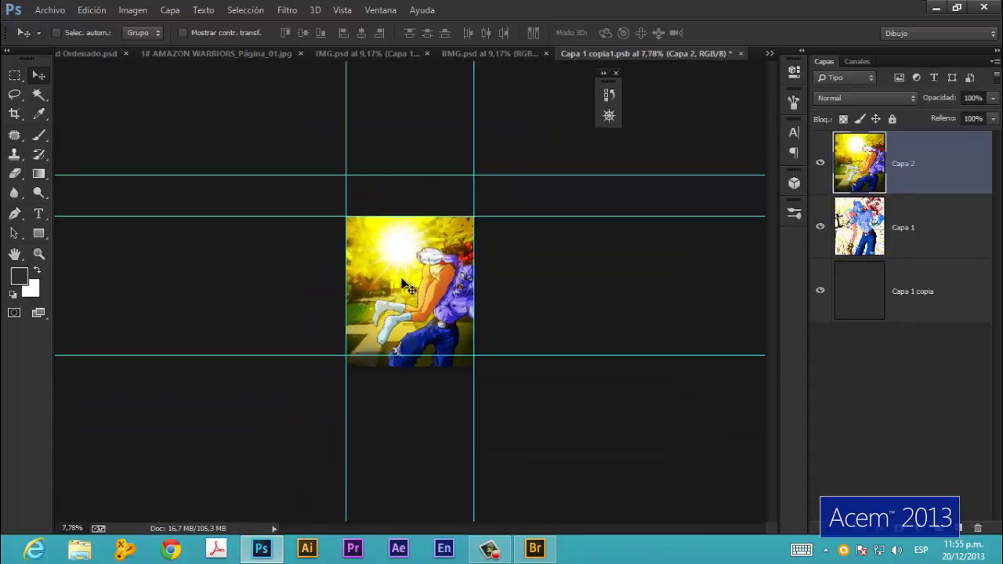
{"action": "scroll", "coordinate": [402, 288], "scroll_direction": "up", "scroll_amount": 1}
{"action": "scroll", "coordinate": [402, 289], "scroll_direction": "down", "scroll_amount": 2}
{"action": "scroll", "coordinate": [402, 288], "scroll_direction": "down", "scroll_amount": 1}
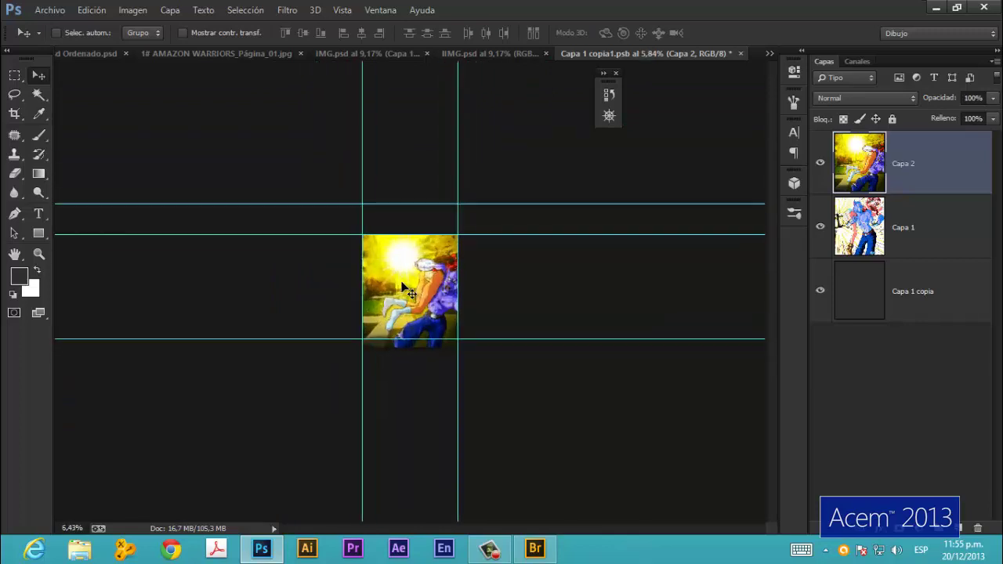
{"action": "scroll", "coordinate": [402, 288], "scroll_direction": "up", "scroll_amount": 1}
{"action": "key", "text": "ctrl+t"}
{"action": "scroll", "coordinate": [402, 288], "scroll_direction": "down", "scroll_amount": 2}
{"action": "scroll", "coordinate": [402, 288], "scroll_direction": "up", "scroll_amount": 1}
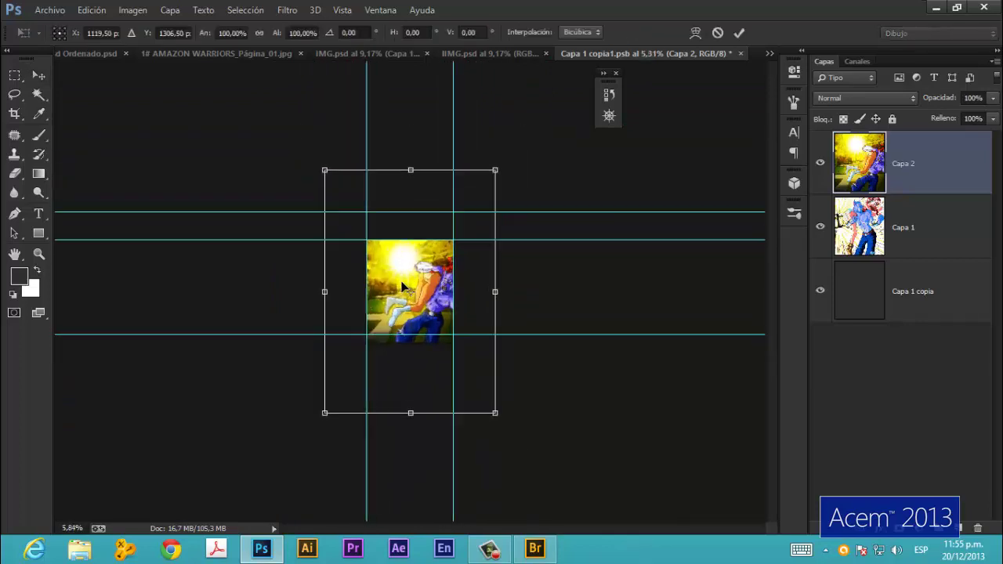
{"action": "scroll", "coordinate": [402, 287], "scroll_direction": "up", "scroll_amount": 1}
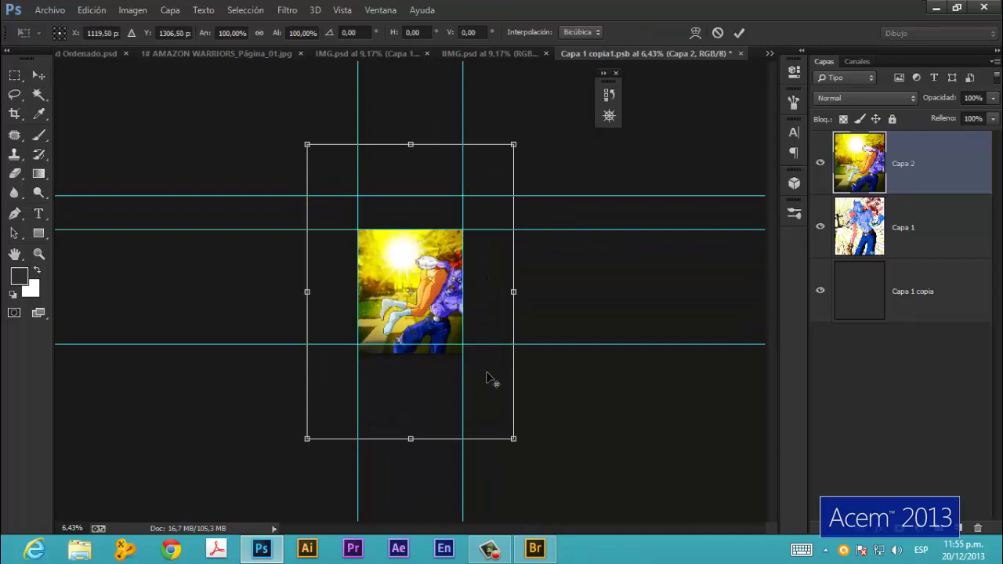
{"action": "left_click_drag", "start_coordinate": [513, 438], "coordinate": [476, 363]}
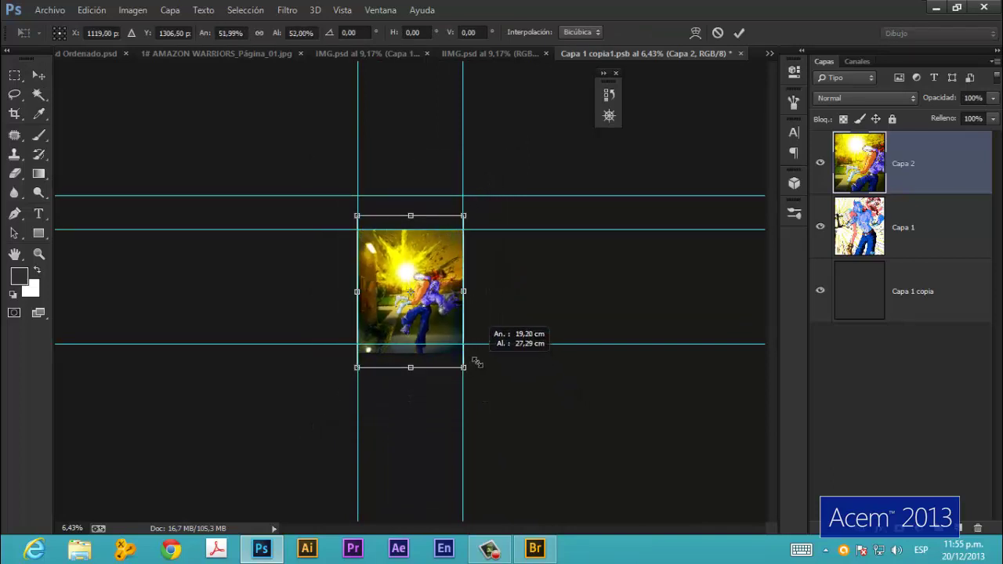
{"action": "scroll", "coordinate": [431, 305], "scroll_direction": "up", "scroll_amount": 2}
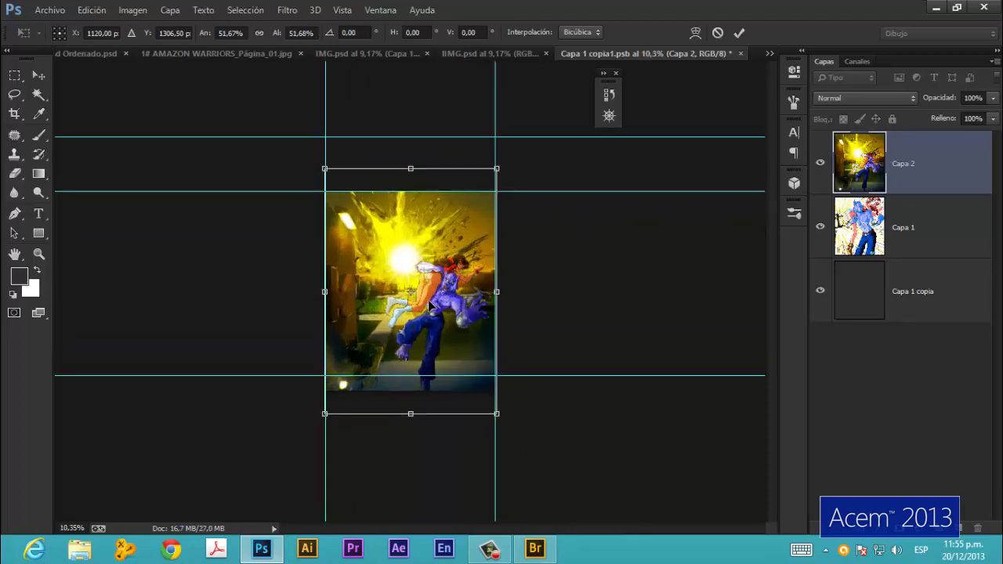
{"action": "scroll", "coordinate": [431, 305], "scroll_direction": "up", "scroll_amount": 2}
{"action": "scroll", "coordinate": [427, 333], "scroll_direction": "up", "scroll_amount": 2}
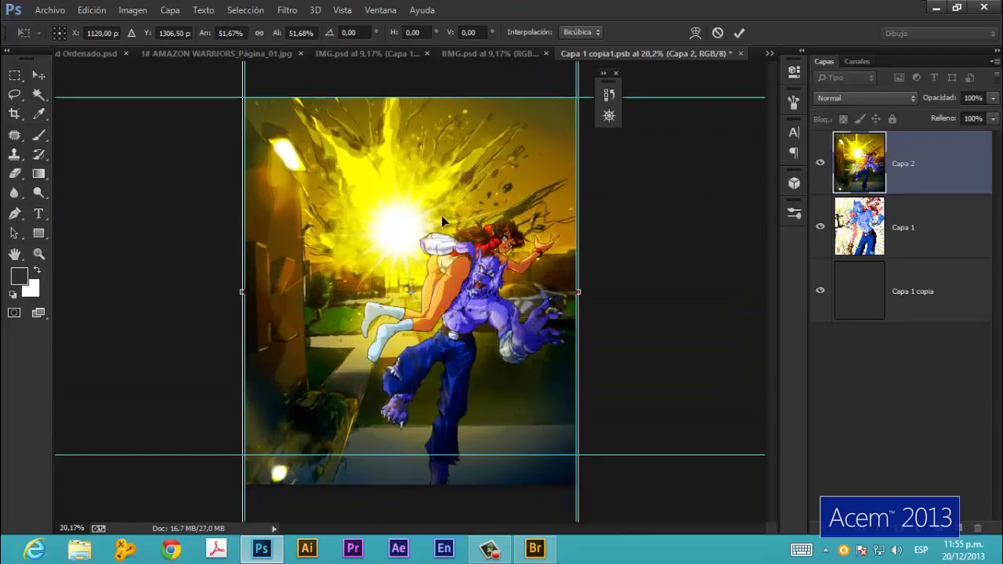
{"action": "scroll", "coordinate": [382, 292], "scroll_direction": "up", "scroll_amount": 2}
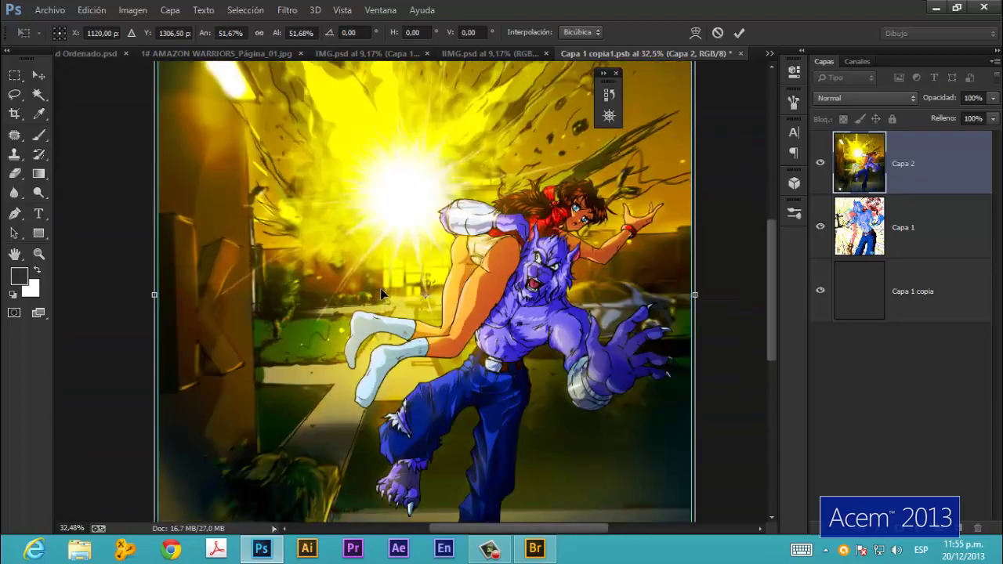
{"action": "scroll", "coordinate": [382, 293], "scroll_direction": "down", "scroll_amount": 4}
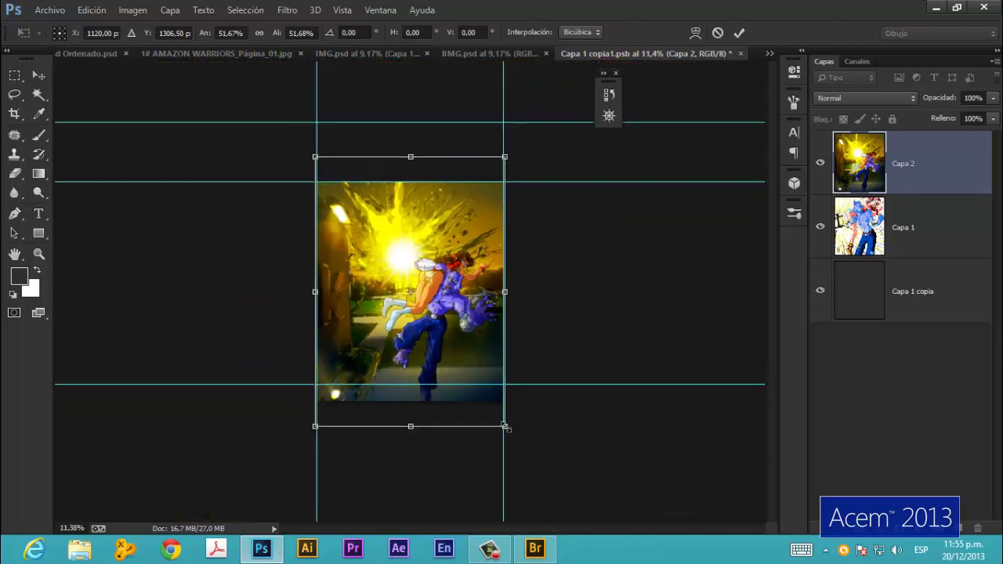
{"action": "left_click_drag", "start_coordinate": [506, 425], "coordinate": [502, 421]}
- Stretch the artwork's left and right edges out to the canvas guides
{"action": "scroll", "coordinate": [421, 350], "scroll_direction": "up", "scroll_amount": 3}
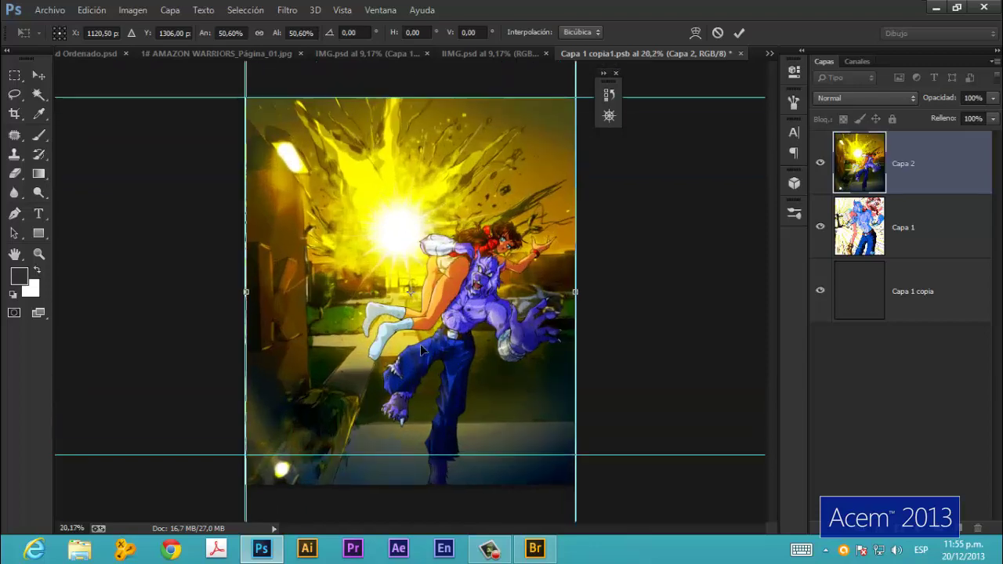
{"action": "scroll", "coordinate": [224, 301], "scroll_direction": "up", "scroll_amount": 2}
{"action": "scroll", "coordinate": [235, 290], "scroll_direction": "up", "scroll_amount": 2}
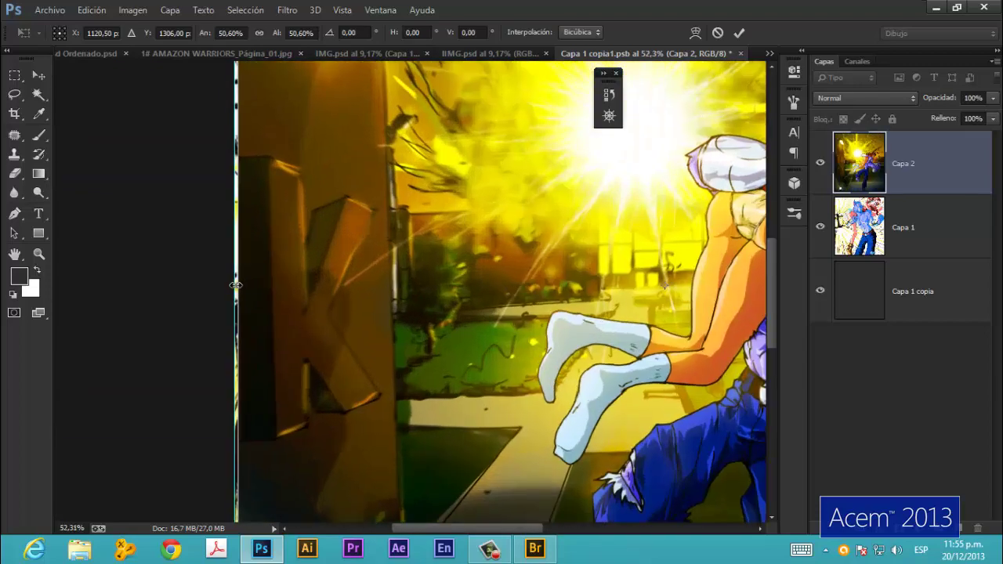
{"action": "left_click_drag", "start_coordinate": [235, 285], "coordinate": [234, 286]}
{"action": "scroll", "coordinate": [698, 348], "scroll_direction": "down", "scroll_amount": 2}
{"action": "scroll", "coordinate": [684, 340], "scroll_direction": "down", "scroll_amount": 1}
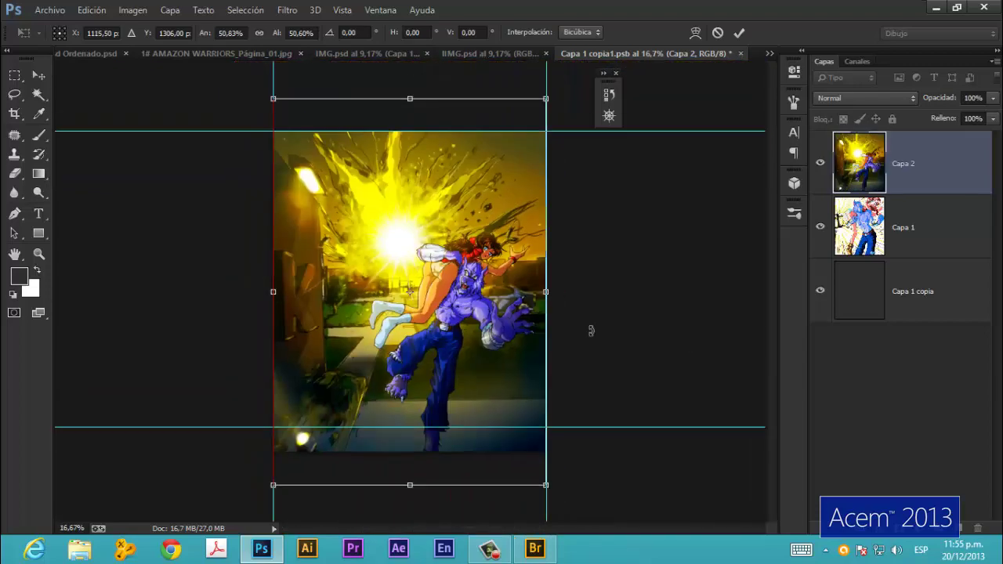
{"action": "scroll", "coordinate": [592, 331], "scroll_direction": "up", "scroll_amount": 2}
{"action": "scroll", "coordinate": [601, 282], "scroll_direction": "up", "scroll_amount": 1}
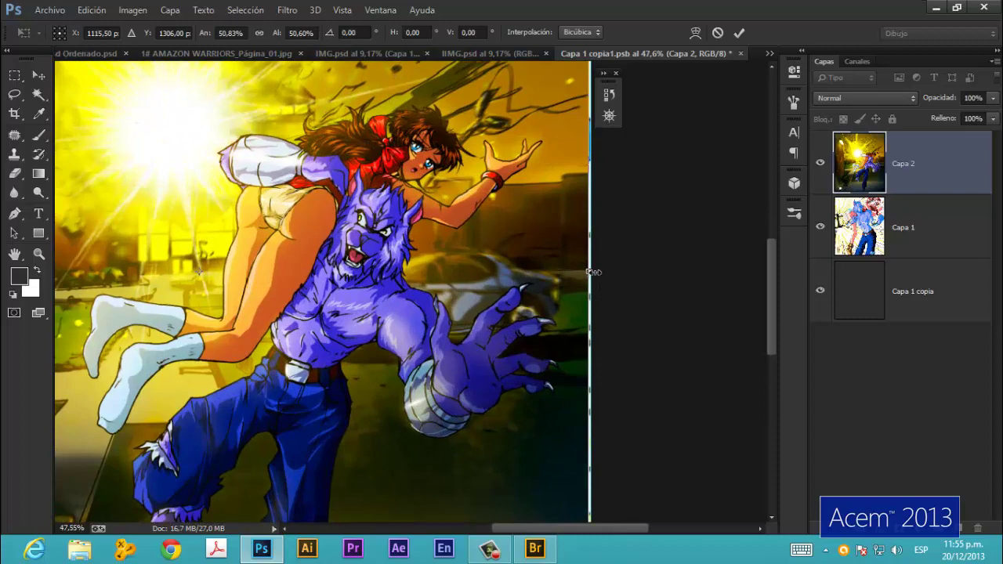
{"action": "left_click_drag", "start_coordinate": [593, 271], "coordinate": [596, 272]}
{"action": "scroll", "coordinate": [528, 329], "scroll_direction": "down", "scroll_amount": 3}
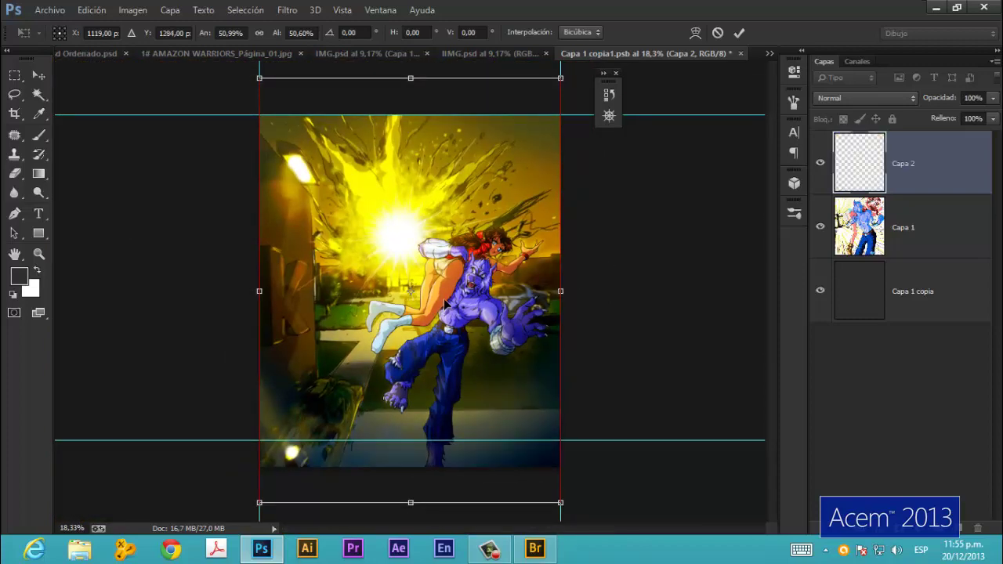
- Nudge the artwork upward into its final position and commit the transform
{"action": "key", "text": "shift+Up"}
{"action": "key", "text": "shift+Up"}
{"action": "key", "text": "shift+Up"}
{"action": "key", "text": "shift+Up"}
{"action": "key", "text": "shift+Up"}
{"action": "key", "text": "shift+Up"}
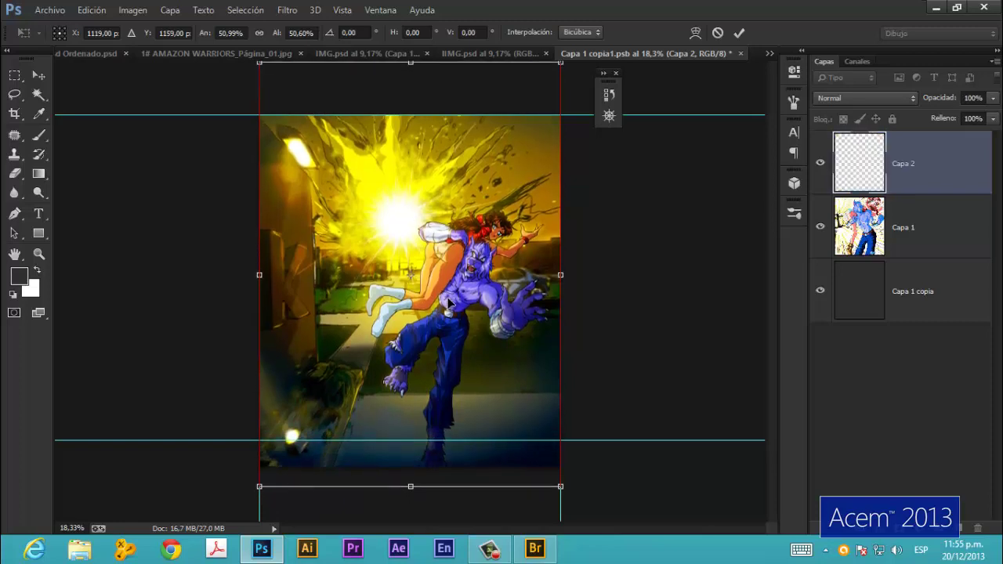
{"action": "key", "text": "shift+Up"}
{"action": "key", "text": "shift+Up"}
{"action": "key", "text": "shift+Up"}
{"action": "key", "text": "shift+Up"}
{"action": "key", "text": "Up"}
{"action": "key", "text": "Up"}
{"action": "key", "text": "shift+Down"}
{"action": "key", "text": "shift+Down"}
{"action": "key", "text": "shift+Down"}
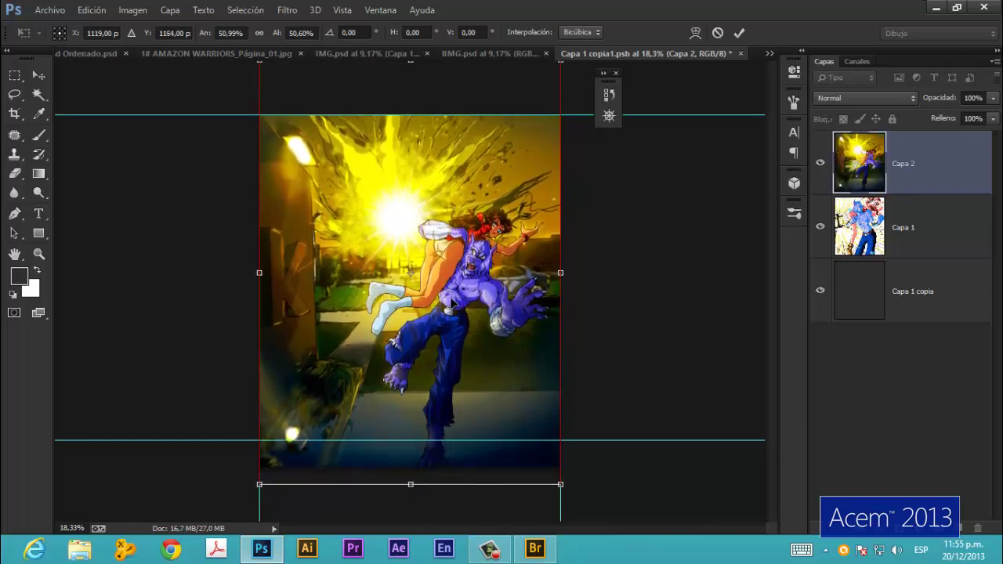
{"action": "key", "text": "shift+Up"}
{"action": "key", "text": "shift+Up"}
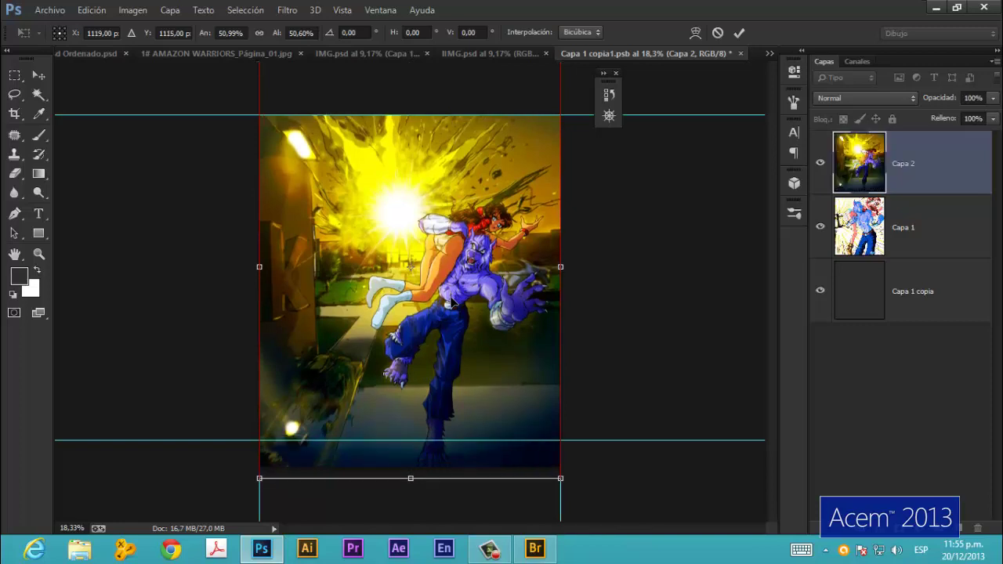
{"action": "key", "text": "shift+Up"}
{"action": "key", "text": "shift+Up"}
{"action": "key", "text": "shift+Up"}
{"action": "key", "text": "shift+Up"}
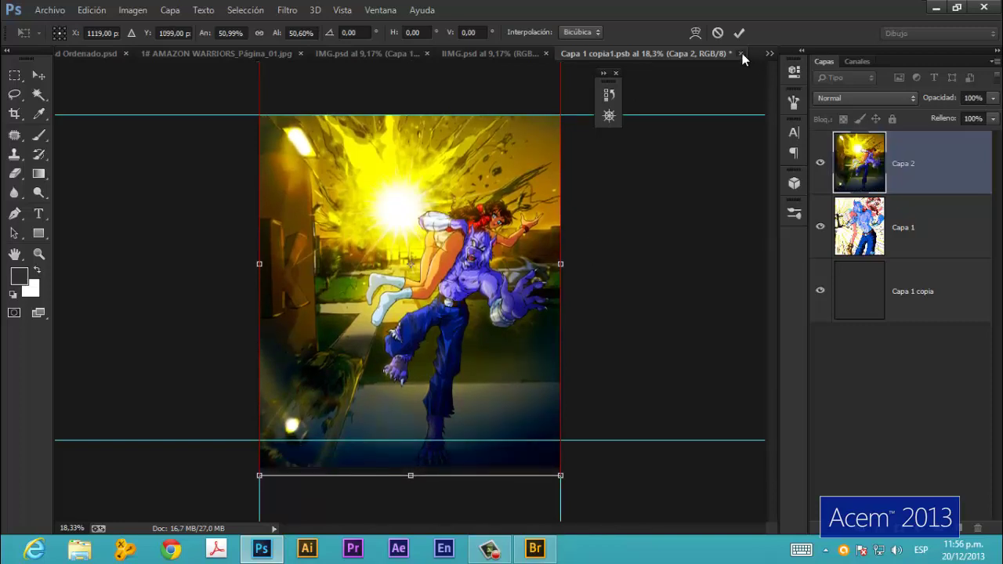
{"action": "key", "text": "Return"}
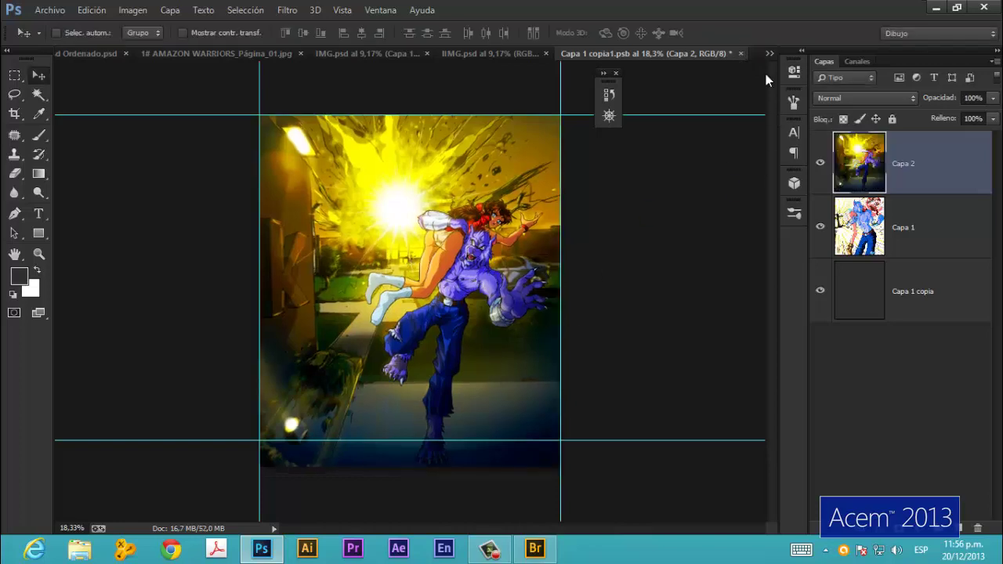
- Save and close the edited smart object, returning to the AW pag 1.psd cover document
{"action": "left_click", "coordinate": [740, 54]}
{"action": "left_click", "coordinate": [431, 220]}
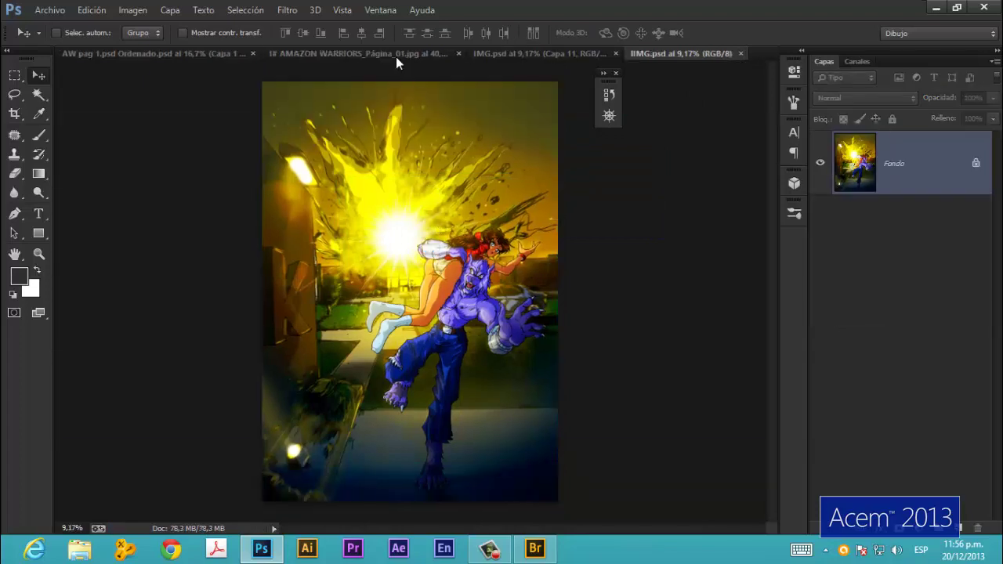
{"action": "left_click", "coordinate": [384, 53]}
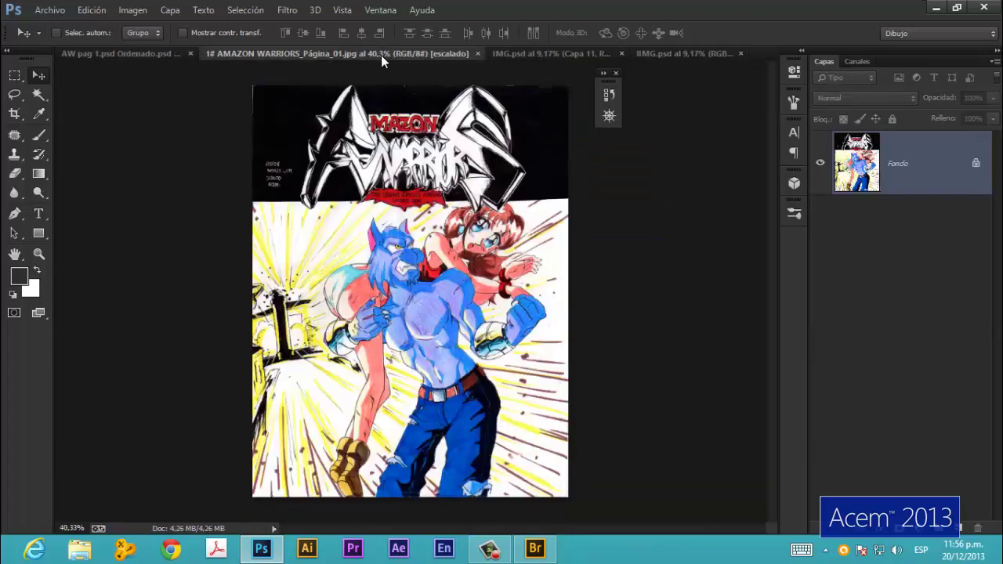
{"action": "left_click", "coordinate": [147, 52]}
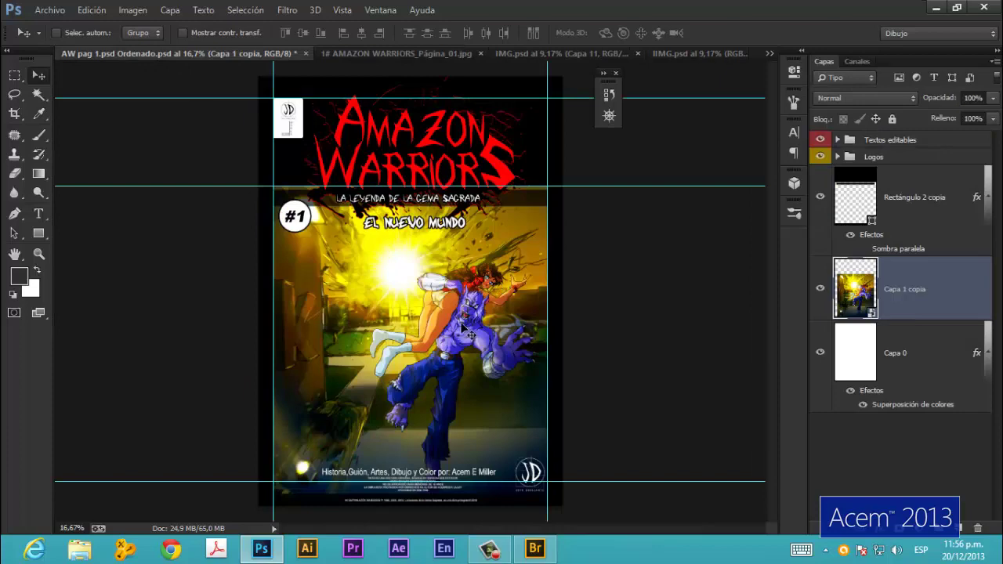
- Scroll over the cover to inspect the girl and wolf-man art under the AMAZON WARRIORS title
{"action": "scroll", "coordinate": [470, 329], "scroll_direction": "down", "scroll_amount": 2}
{"action": "scroll", "coordinate": [429, 392], "scroll_direction": "up", "scroll_amount": 3}
{"action": "scroll", "coordinate": [431, 399], "scroll_direction": "up", "scroll_amount": 2}
{"action": "scroll", "coordinate": [447, 403], "scroll_direction": "up", "scroll_amount": 1}
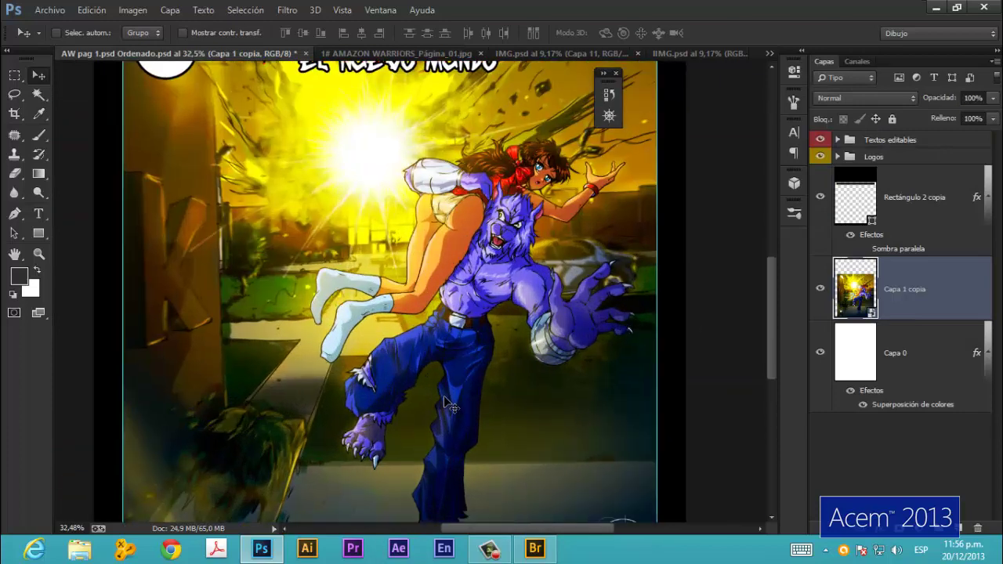
{"action": "scroll", "coordinate": [462, 366], "scroll_direction": "down", "scroll_amount": 2}
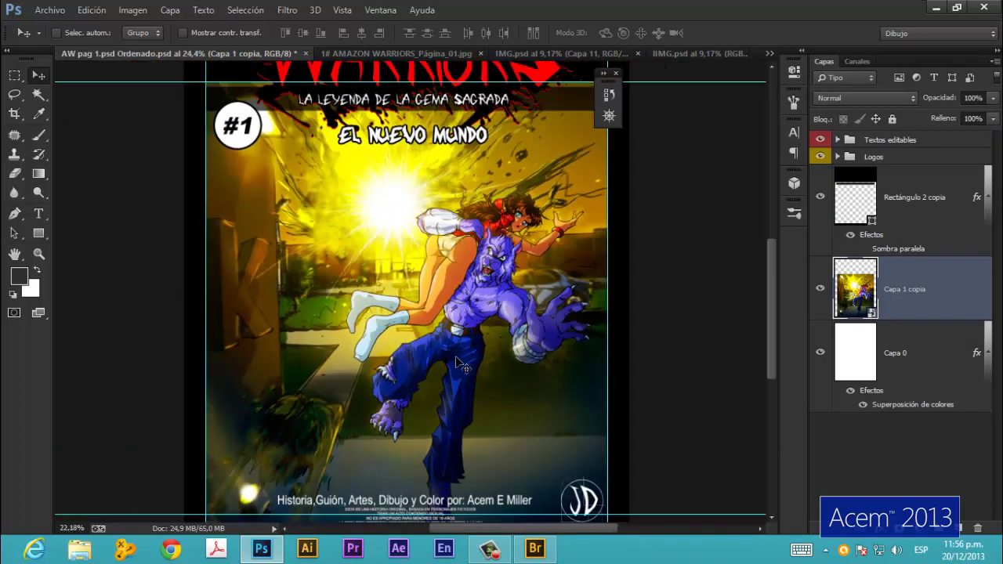
{"action": "scroll", "coordinate": [462, 366], "scroll_direction": "down", "scroll_amount": 1}
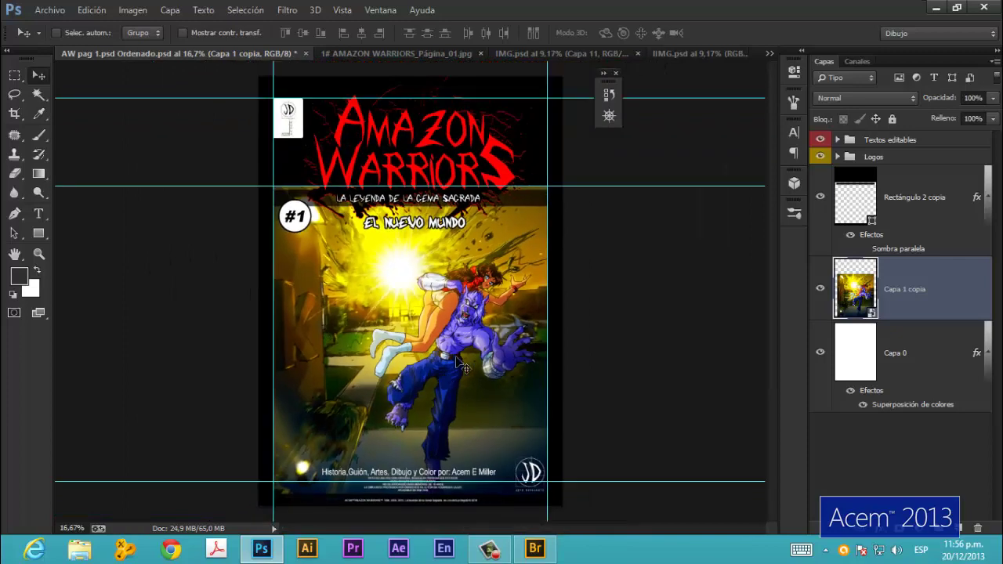
{"action": "scroll", "coordinate": [430, 494], "scroll_direction": "up", "scroll_amount": 2}
{"action": "scroll", "coordinate": [478, 494], "scroll_direction": "up", "scroll_amount": 2}
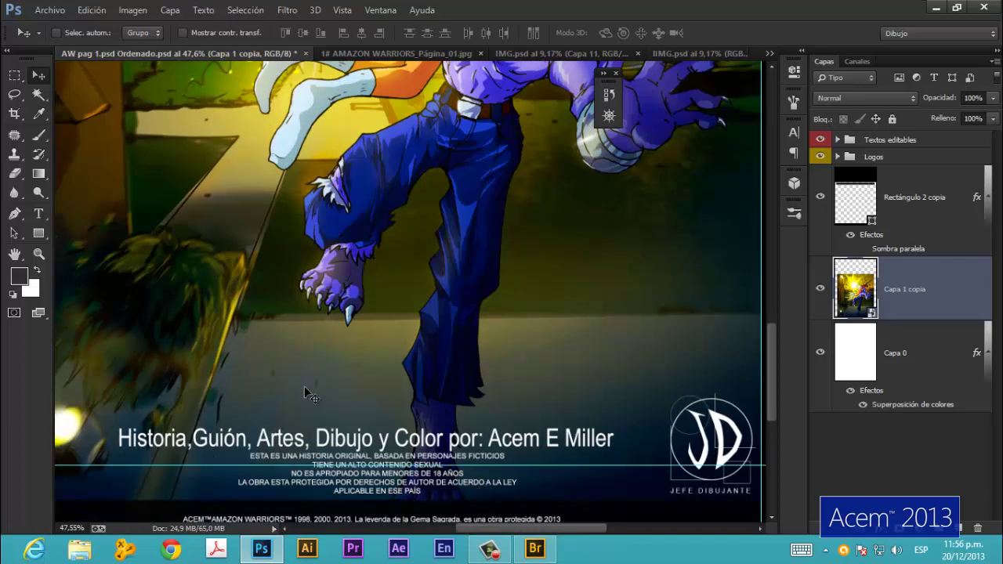
{"action": "scroll", "coordinate": [581, 454], "scroll_direction": "down", "scroll_amount": 1}
{"action": "scroll", "coordinate": [490, 479], "scroll_direction": "down", "scroll_amount": 1}
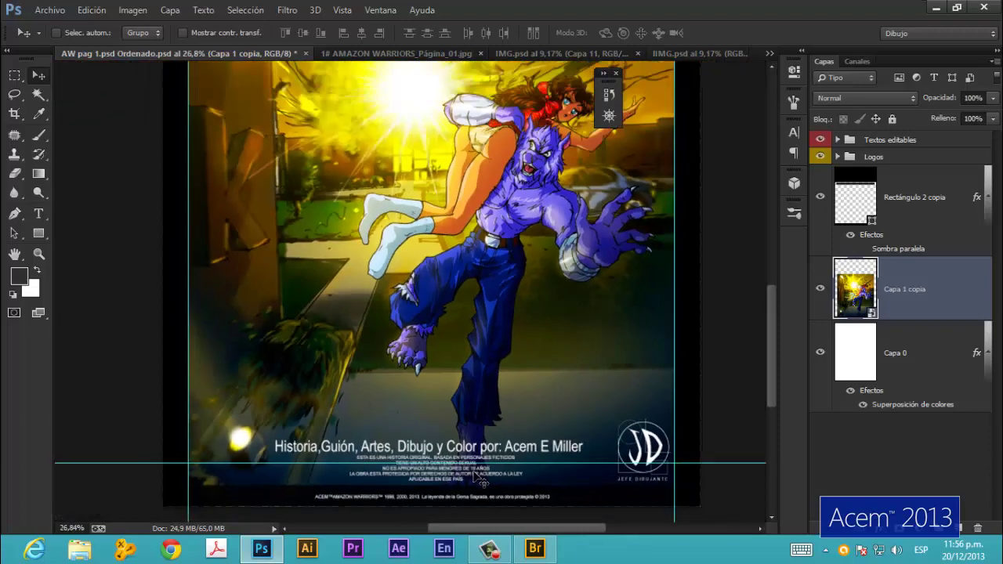
{"action": "scroll", "coordinate": [485, 478], "scroll_direction": "down", "scroll_amount": 1}
{"action": "scroll", "coordinate": [481, 476], "scroll_direction": "down", "scroll_amount": 1}
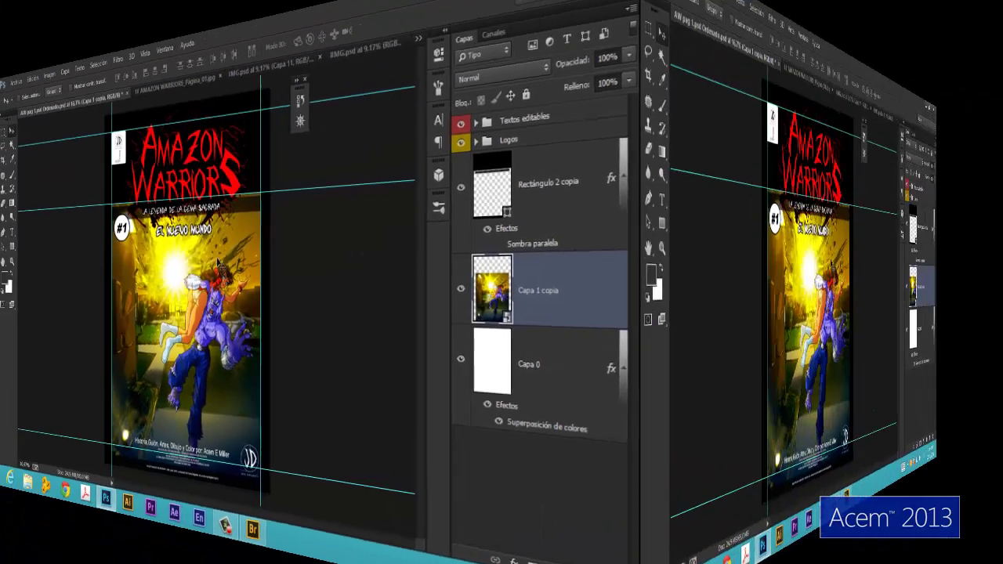
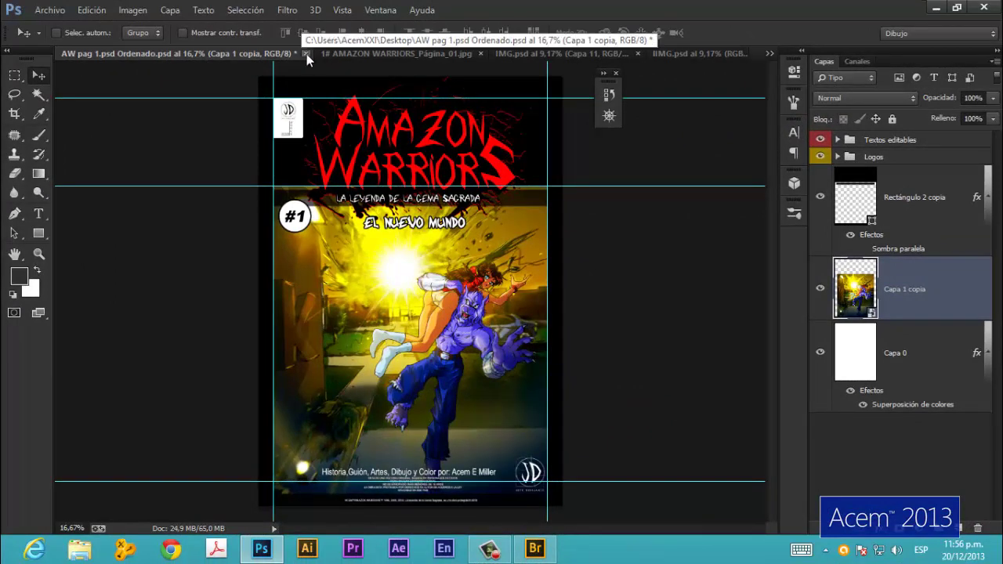
- Tile the scanned page and finished cover side by side with Vertical de 2 hojas
{"action": "left_click", "coordinate": [395, 51]}
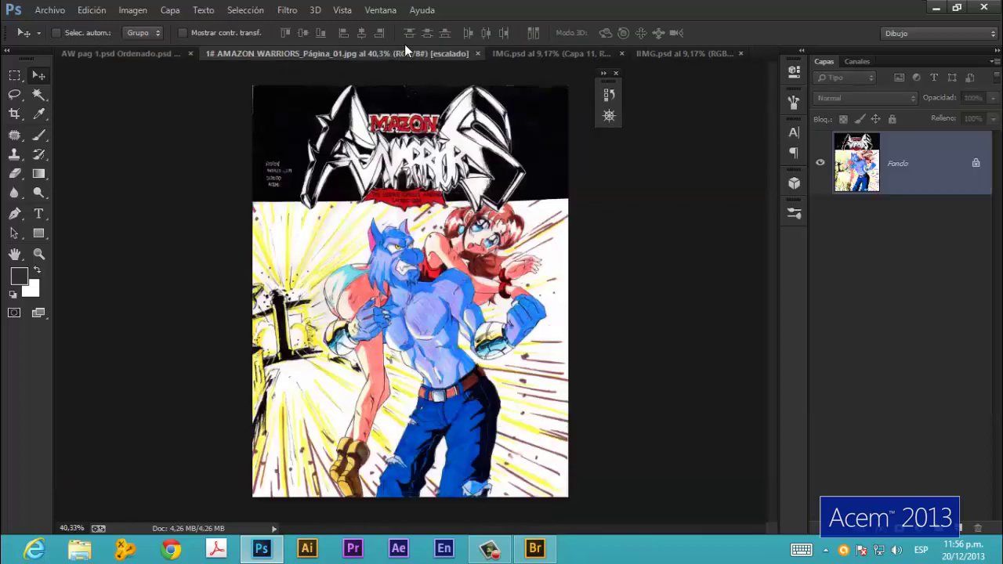
{"action": "left_click", "coordinate": [381, 9]}
{"action": "mouse_move", "coordinate": [437, 25]}
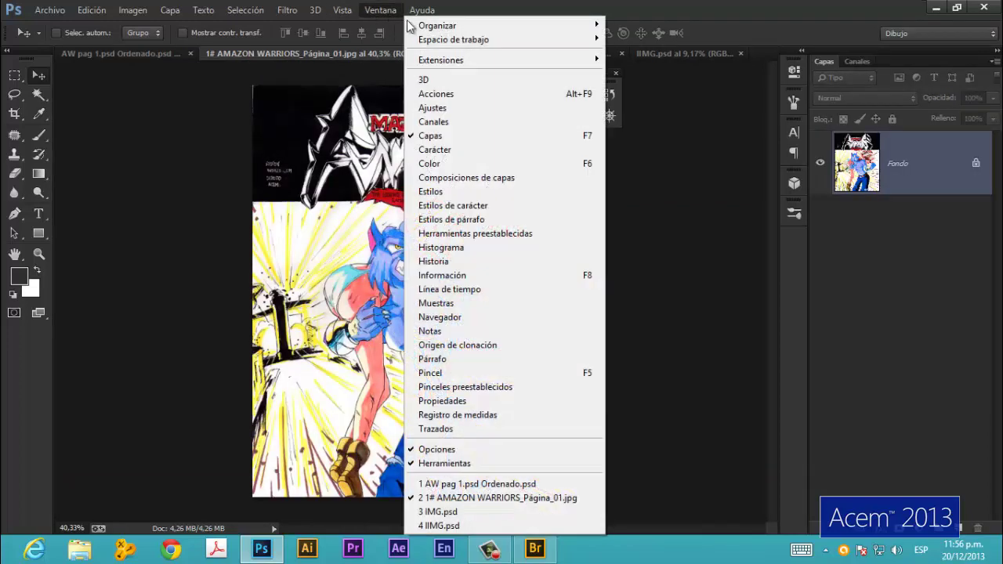
{"action": "left_click", "coordinate": [210, 68]}
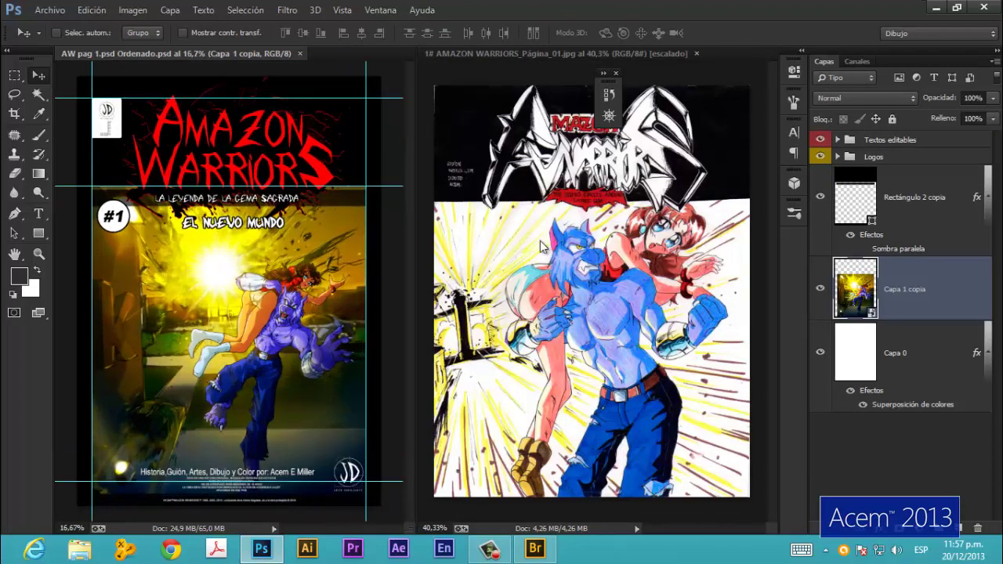
- Zoom in and out on the scanned comic page to inspect it
{"action": "left_click", "coordinate": [573, 254]}
{"action": "scroll", "coordinate": [573, 253], "scroll_direction": "up", "scroll_amount": 1}
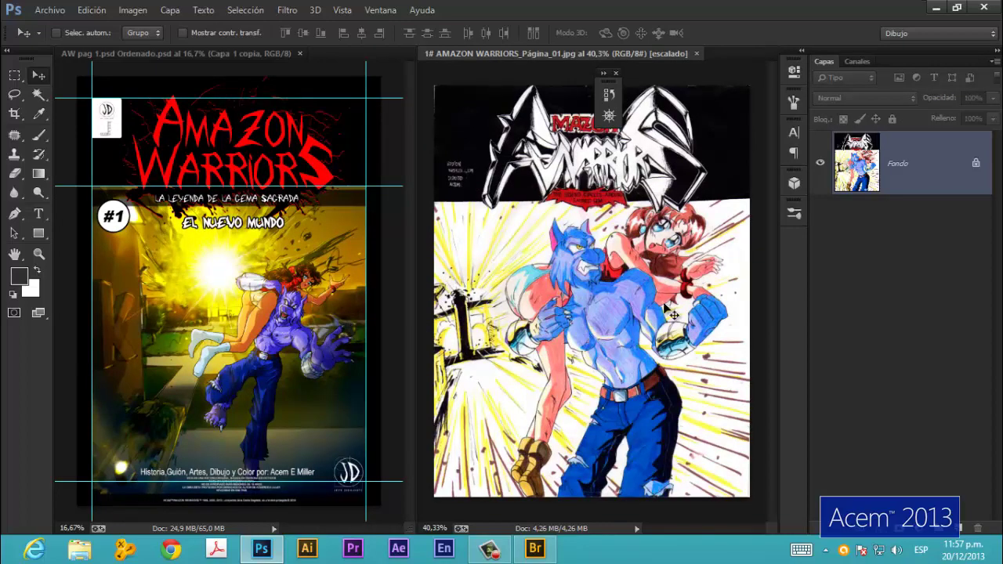
{"action": "scroll", "coordinate": [627, 271], "scroll_direction": "up", "scroll_amount": 4}
{"action": "scroll", "coordinate": [633, 280], "scroll_direction": "up", "scroll_amount": 1}
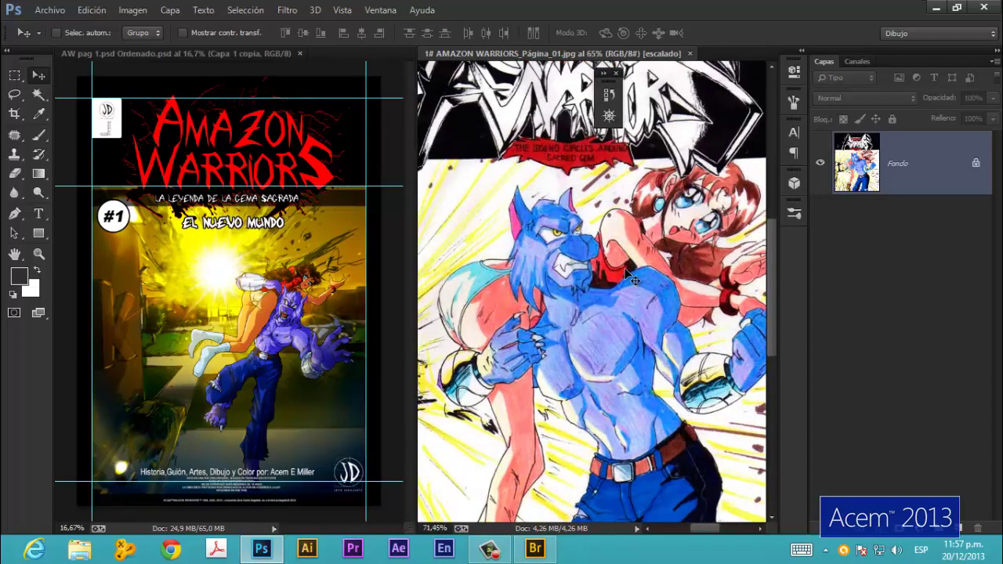
{"action": "scroll", "coordinate": [635, 280], "scroll_direction": "up", "scroll_amount": 1}
{"action": "scroll", "coordinate": [634, 280], "scroll_direction": "down", "scroll_amount": 2}
{"action": "scroll", "coordinate": [635, 281], "scroll_direction": "down", "scroll_amount": 3}
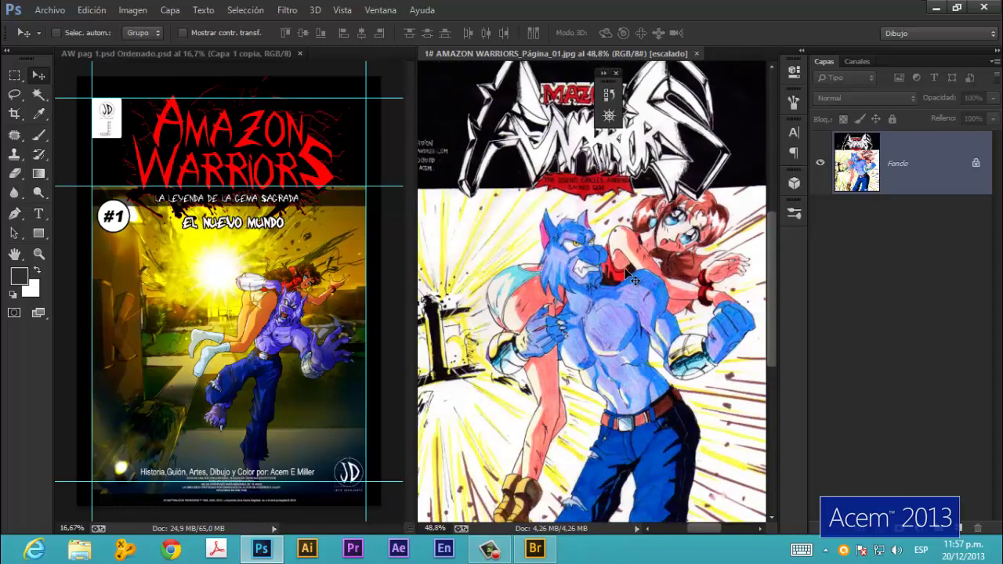
{"action": "scroll", "coordinate": [627, 280], "scroll_direction": "down", "scroll_amount": 3}
- Zoom the finished cover and step its figure artwork back and forward to compare
{"action": "left_click", "coordinate": [289, 315]}
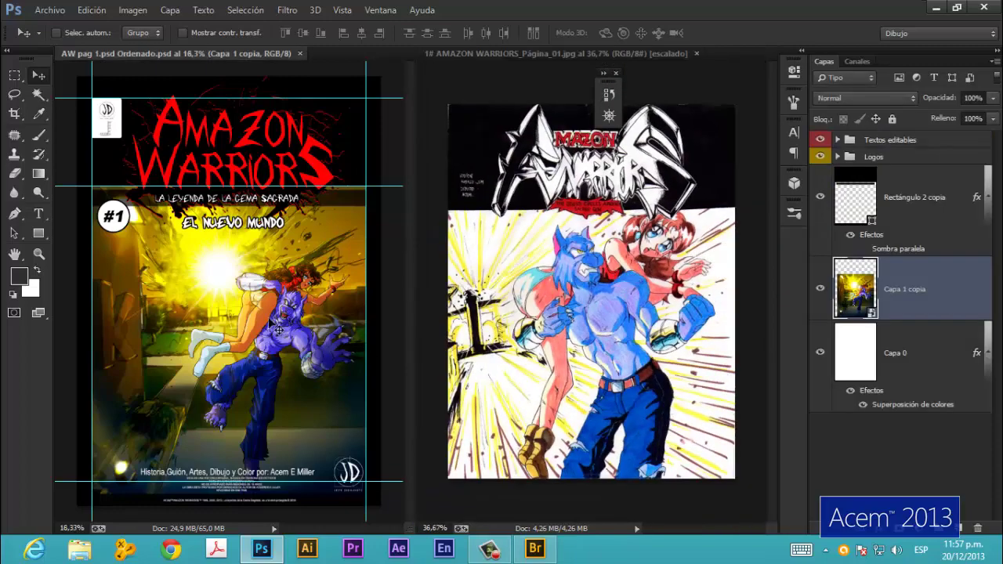
{"action": "scroll", "coordinate": [270, 318], "scroll_direction": "up", "scroll_amount": 6}
{"action": "scroll", "coordinate": [268, 320], "scroll_direction": "up", "scroll_amount": 6}
{"action": "scroll", "coordinate": [268, 316], "scroll_direction": "down", "scroll_amount": 6}
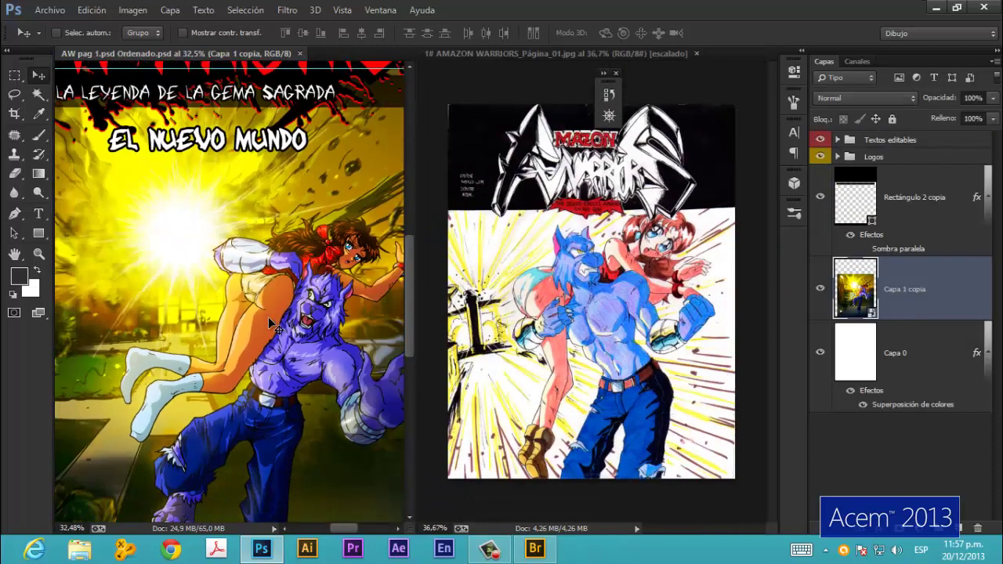
{"action": "scroll", "coordinate": [268, 316], "scroll_direction": "down", "scroll_amount": 4}
{"action": "scroll", "coordinate": [268, 317], "scroll_direction": "down", "scroll_amount": 2}
{"action": "key", "text": "ctrl+alt+z"}
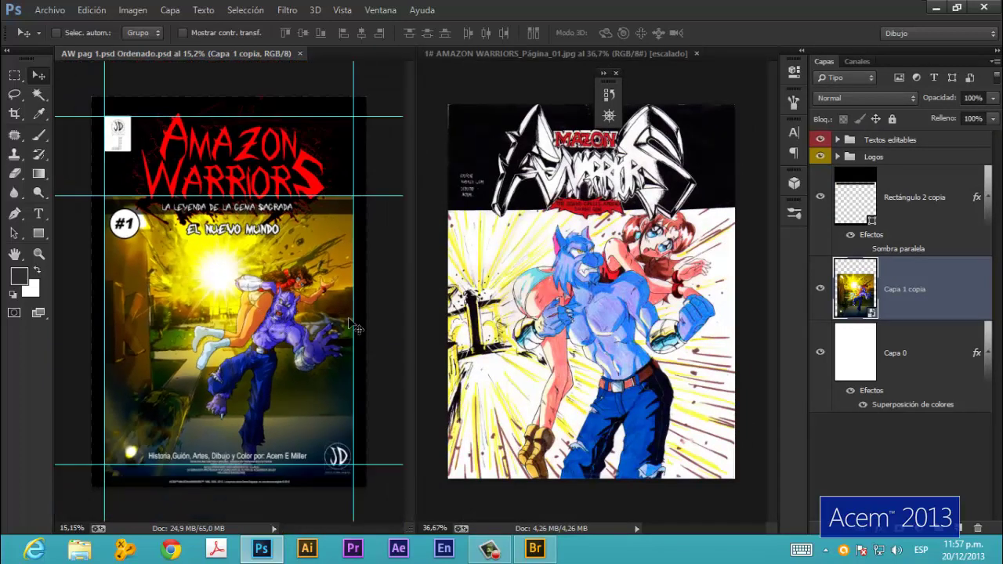
{"action": "key", "text": "ctrl+alt+z"}
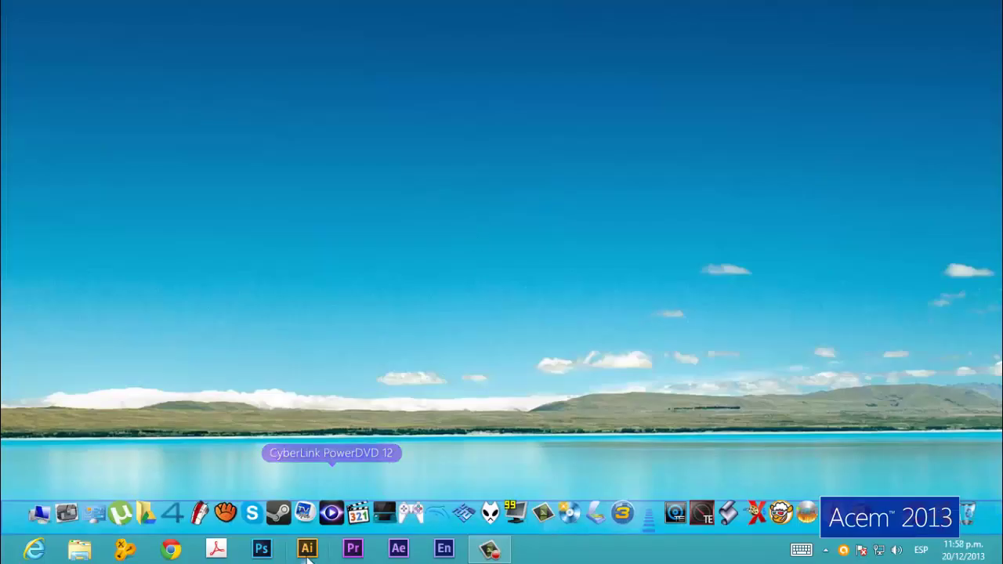
- Launch Adobe Illustrator from the Windows taskbar
{"action": "left_click", "coordinate": [308, 548]}
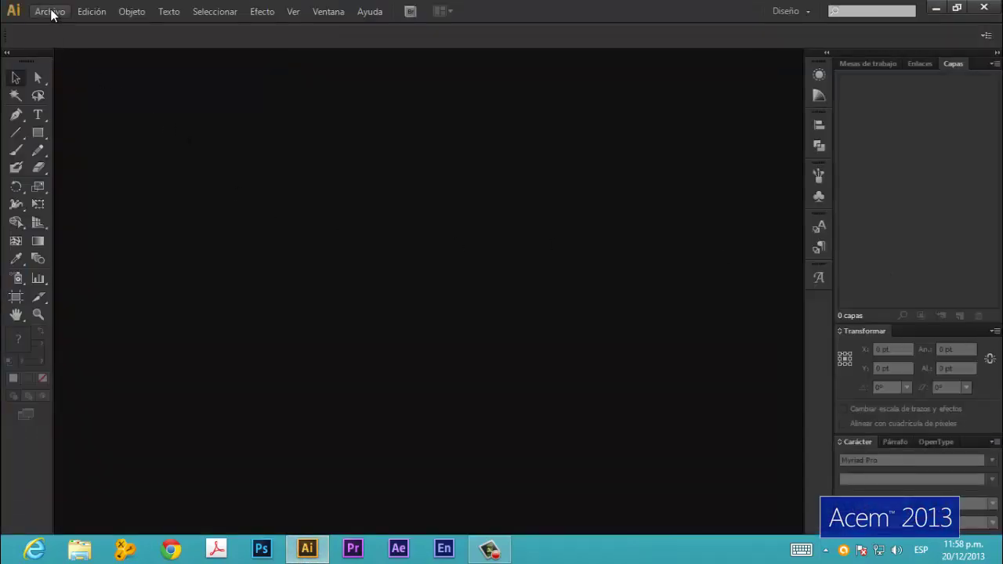
{"action": "left_click", "coordinate": [51, 12]}
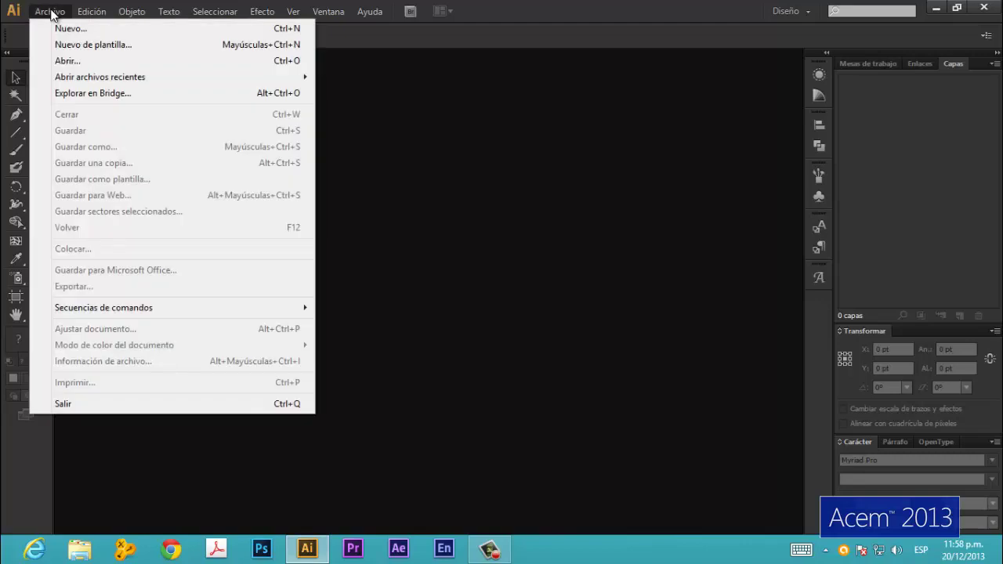
- Open AW pag 1.psd from the Desktop with Convertir capas en objetos
{"action": "left_click", "coordinate": [78, 62]}
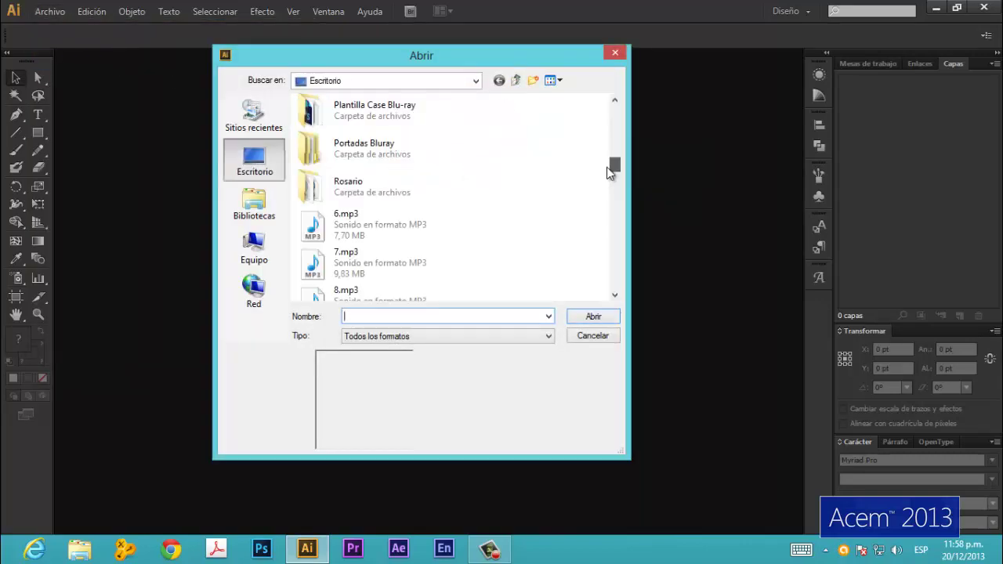
{"action": "left_click_drag", "start_coordinate": [607, 167], "coordinate": [603, 183]}
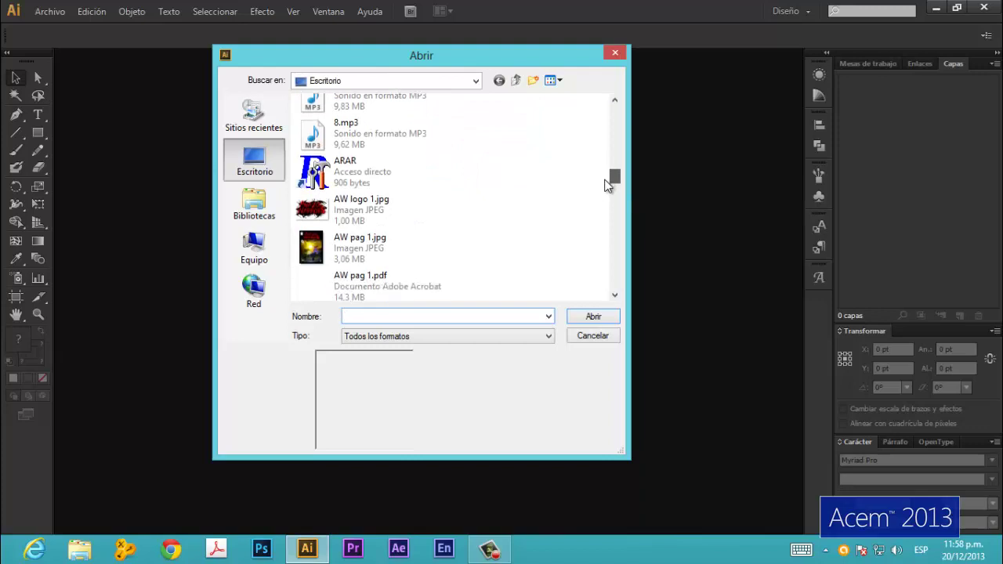
{"action": "left_click", "coordinate": [368, 219]}
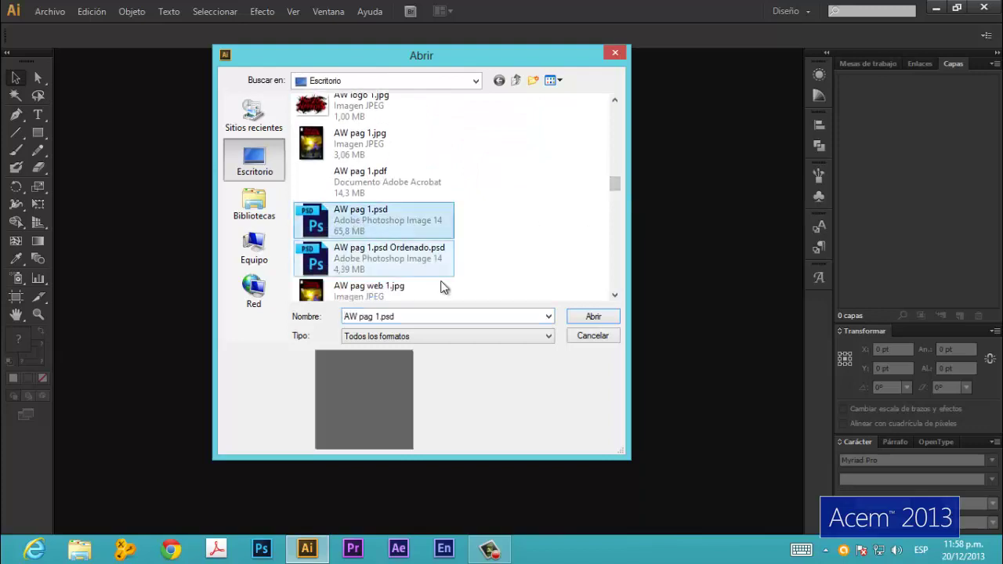
{"action": "left_click", "coordinate": [590, 319]}
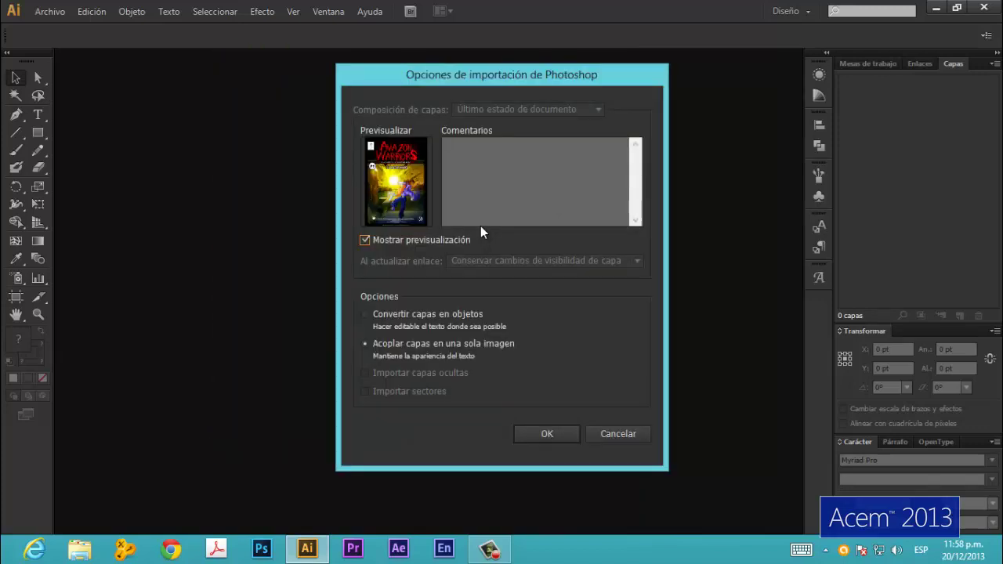
{"action": "left_click", "coordinate": [365, 315]}
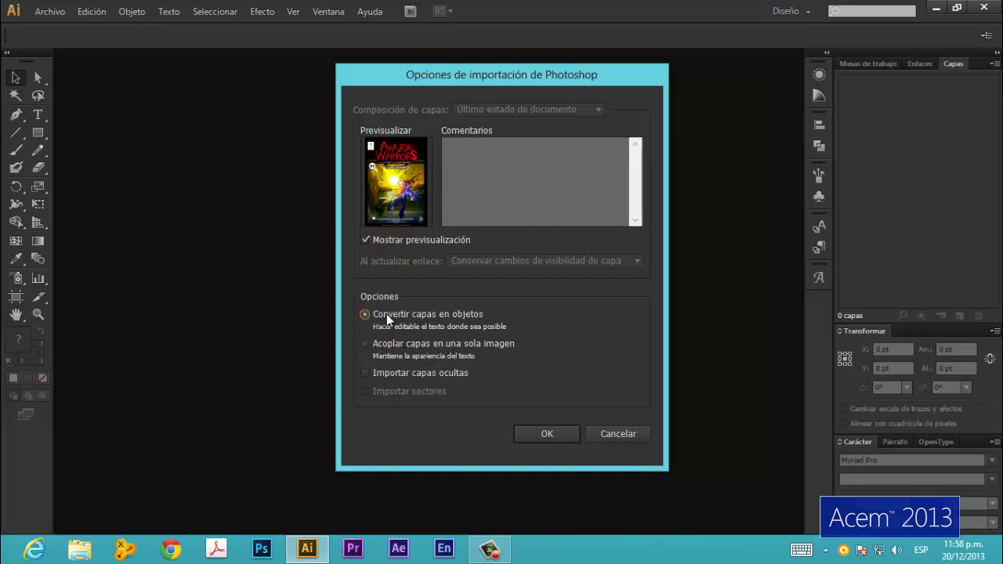
{"action": "left_click", "coordinate": [547, 435]}
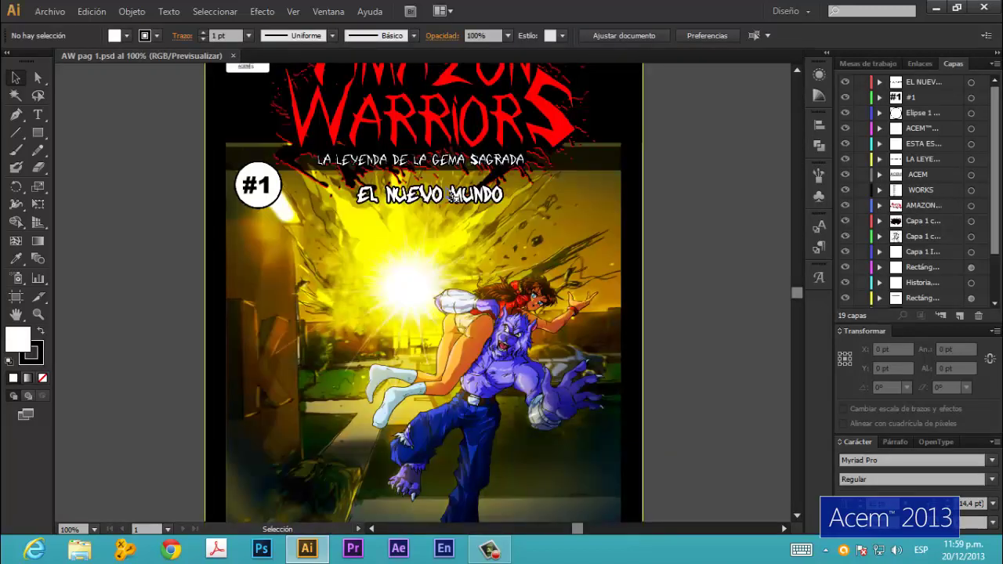
{"action": "scroll", "coordinate": [447, 236], "scroll_direction": "down", "scroll_amount": 3}
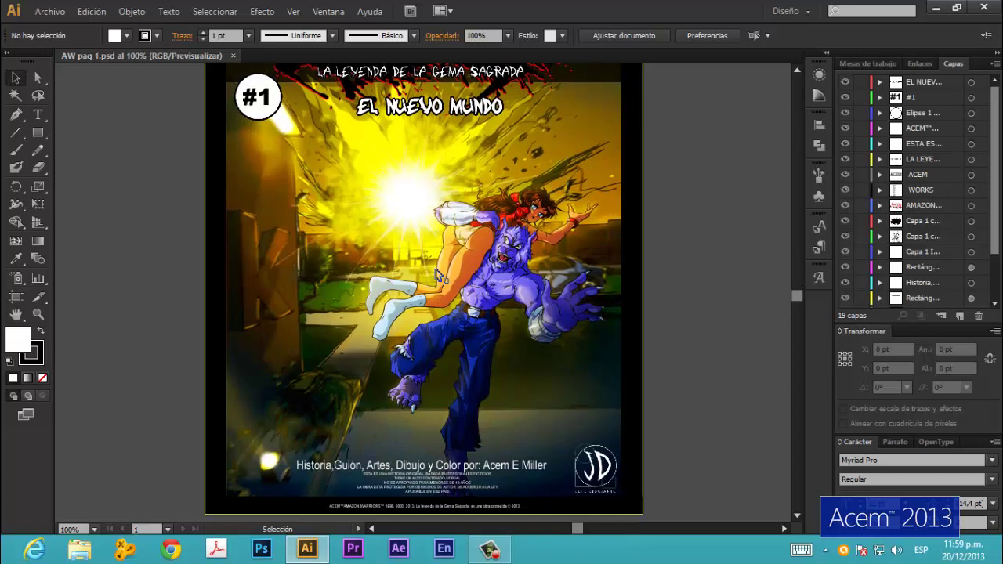
{"action": "scroll", "coordinate": [441, 276], "scroll_direction": "down", "scroll_amount": 1}
{"action": "scroll", "coordinate": [437, 274], "scroll_direction": "up", "scroll_amount": 2}
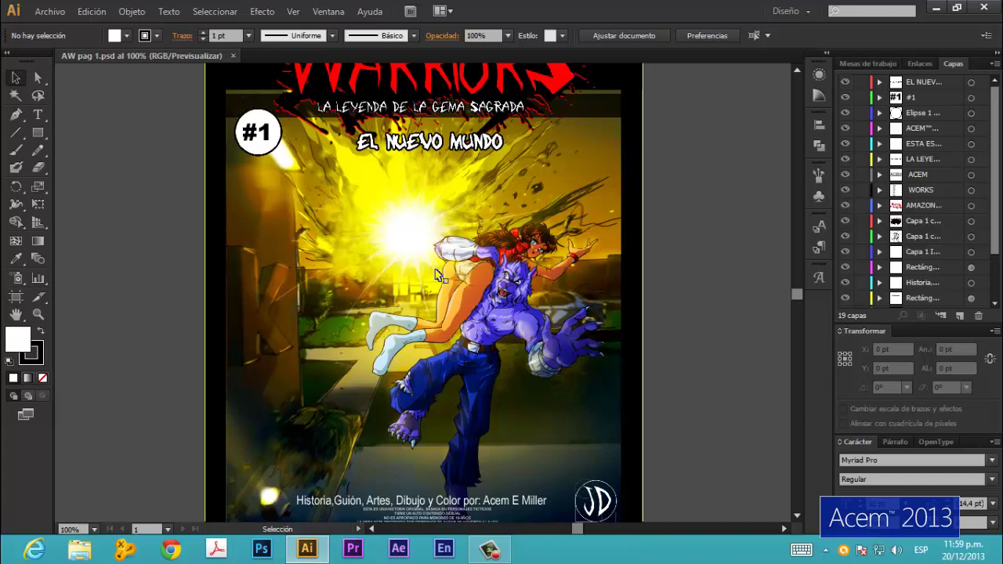
{"action": "scroll", "coordinate": [436, 275], "scroll_direction": "up", "scroll_amount": 4}
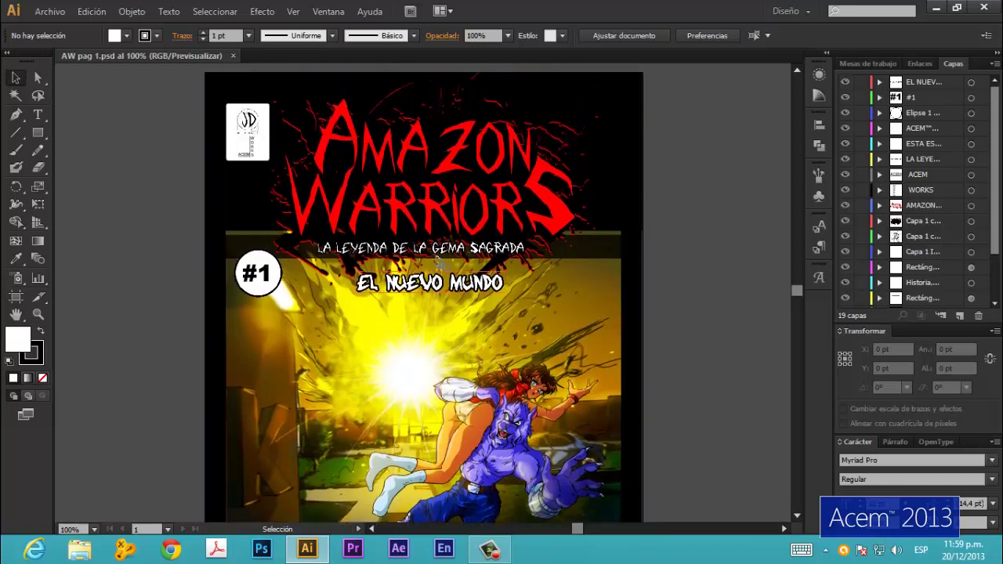
{"action": "scroll", "coordinate": [436, 274], "scroll_direction": "up", "scroll_amount": 1}
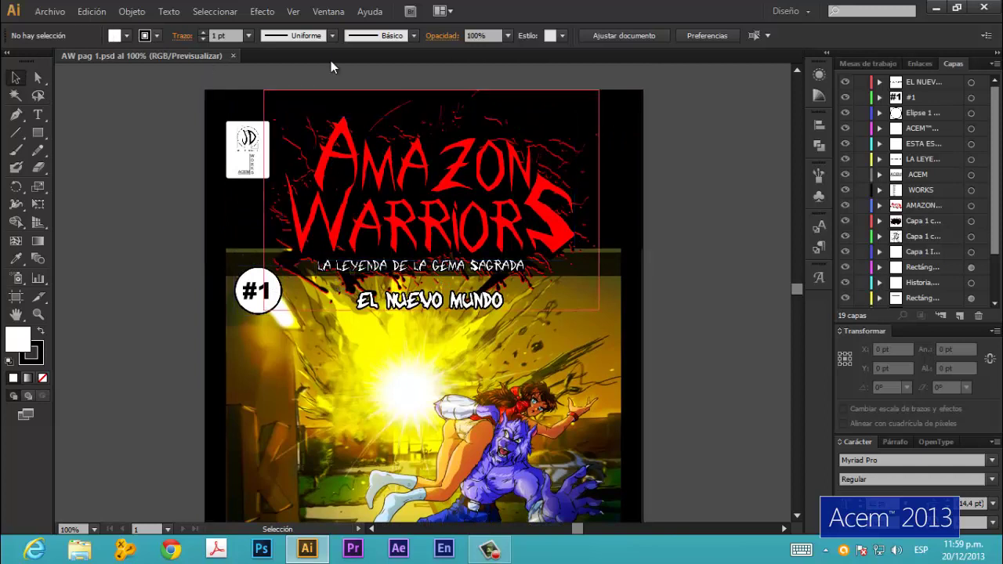
{"action": "scroll", "coordinate": [421, 270], "scroll_direction": "down", "scroll_amount": 3}
{"action": "scroll", "coordinate": [421, 270], "scroll_direction": "down", "scroll_amount": 5}
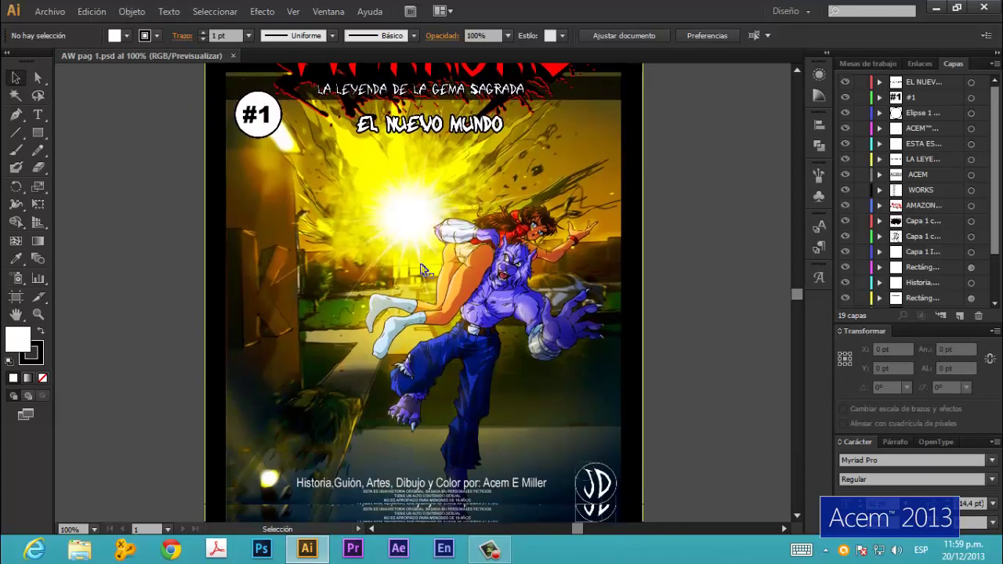
{"action": "scroll", "coordinate": [421, 270], "scroll_direction": "down", "scroll_amount": 3}
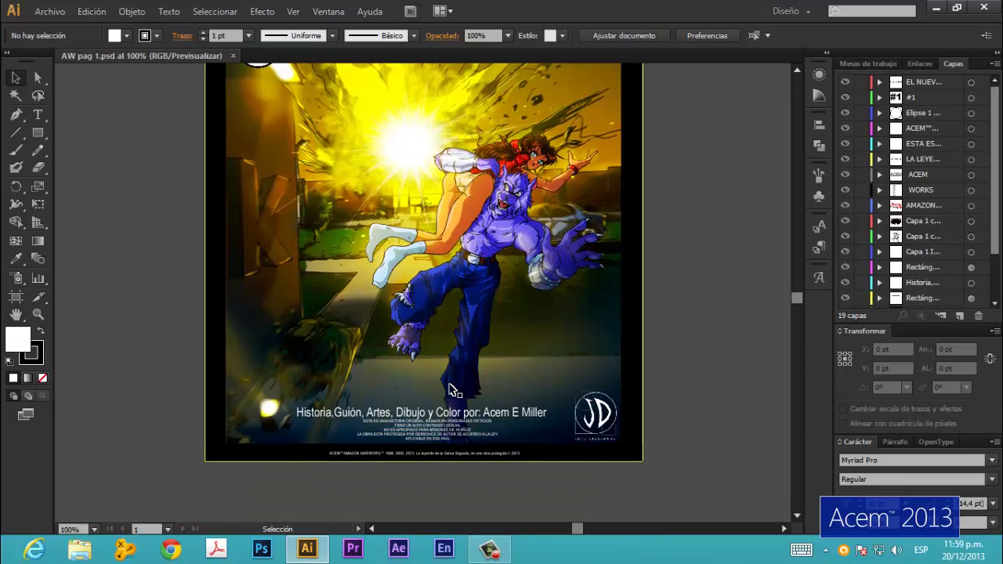
{"action": "scroll", "coordinate": [505, 402], "scroll_direction": "up", "scroll_amount": 4}
{"action": "scroll", "coordinate": [506, 402], "scroll_direction": "up", "scroll_amount": 2}
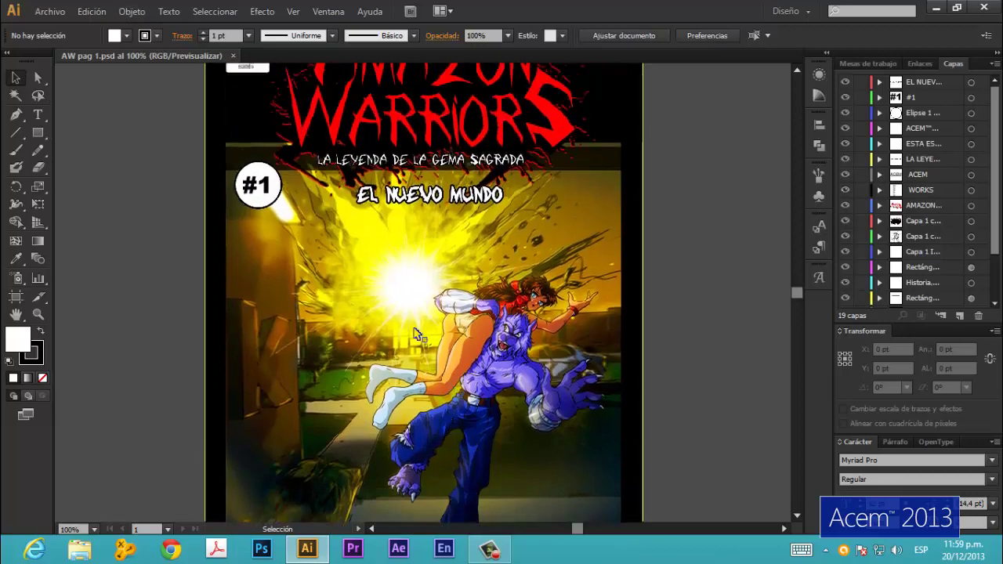
- Export the cover to the Desktop as JPEG, named AW pag+ 1.jpg
{"action": "left_click", "coordinate": [55, 11]}
{"action": "left_click", "coordinate": [95, 282]}
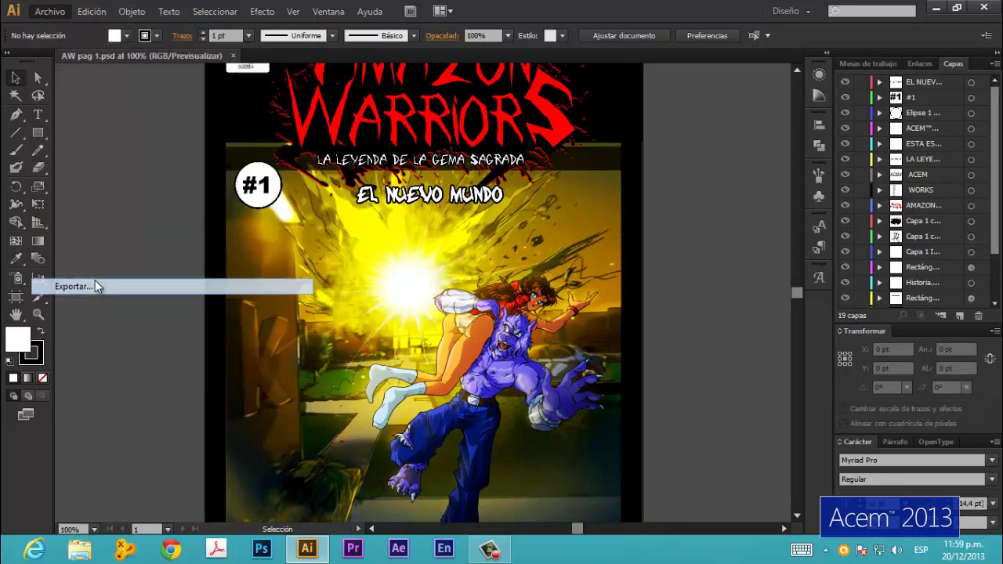
{"action": "left_click", "coordinate": [548, 422]}
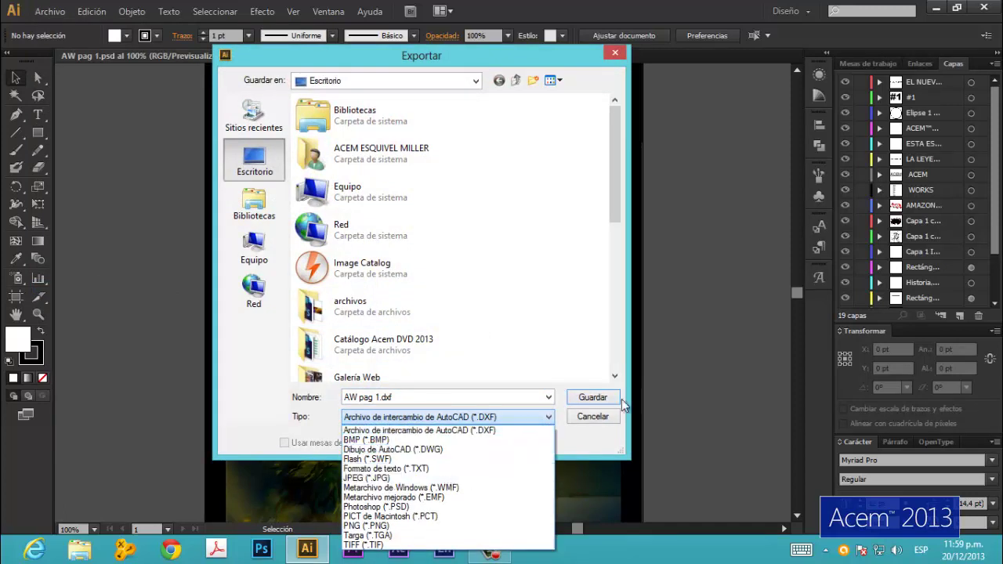
{"action": "left_click", "coordinate": [687, 369]}
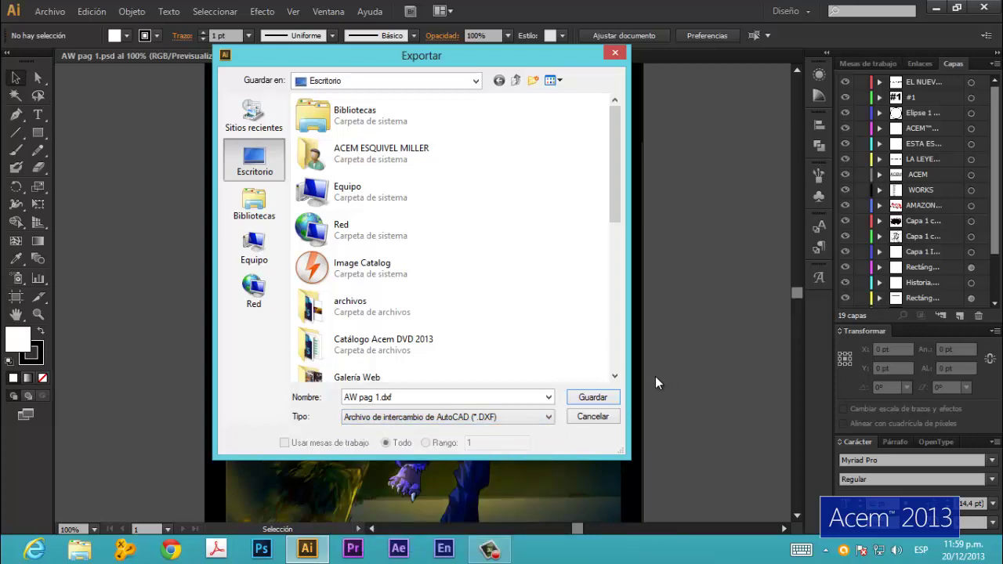
{"action": "left_click", "coordinate": [551, 418]}
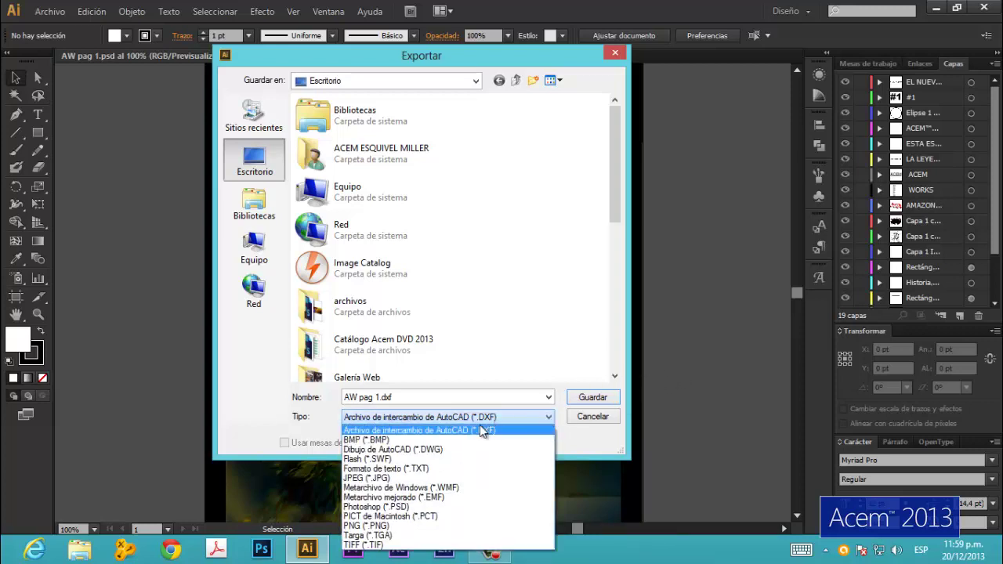
{"action": "left_click", "coordinate": [369, 478]}
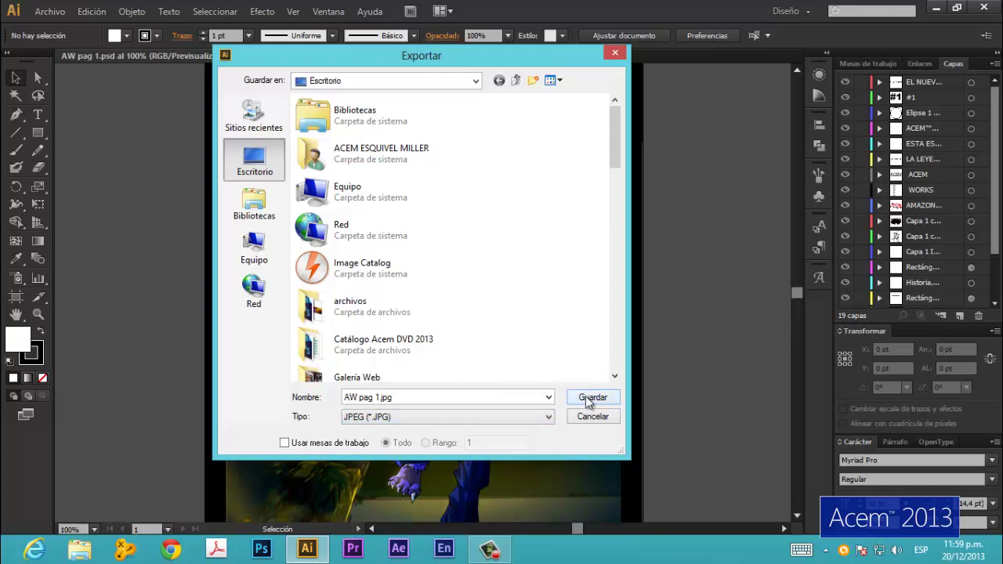
{"action": "left_click", "coordinate": [373, 398]}
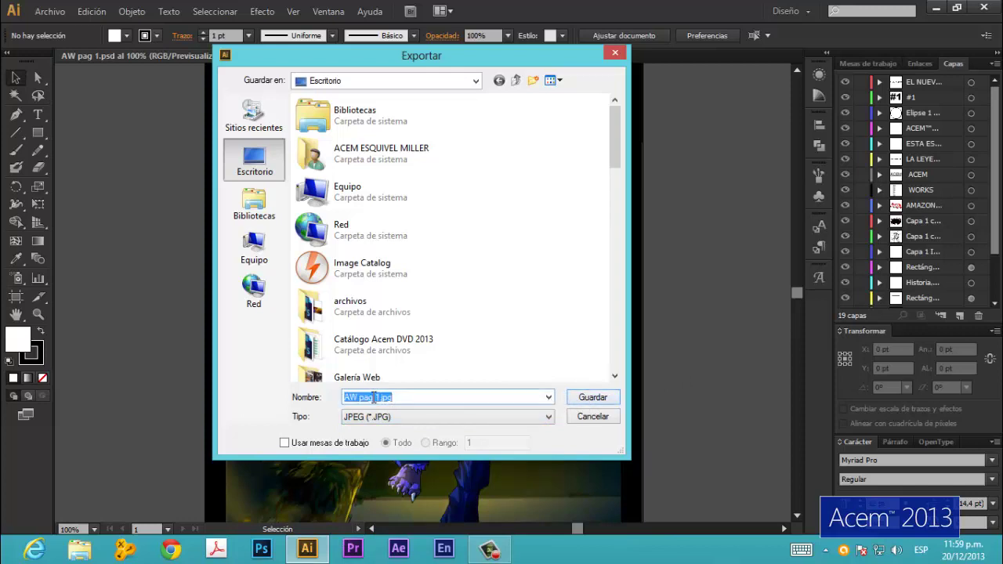
{"action": "left_click", "coordinate": [373, 398]}
{"action": "type", "text": "-"}
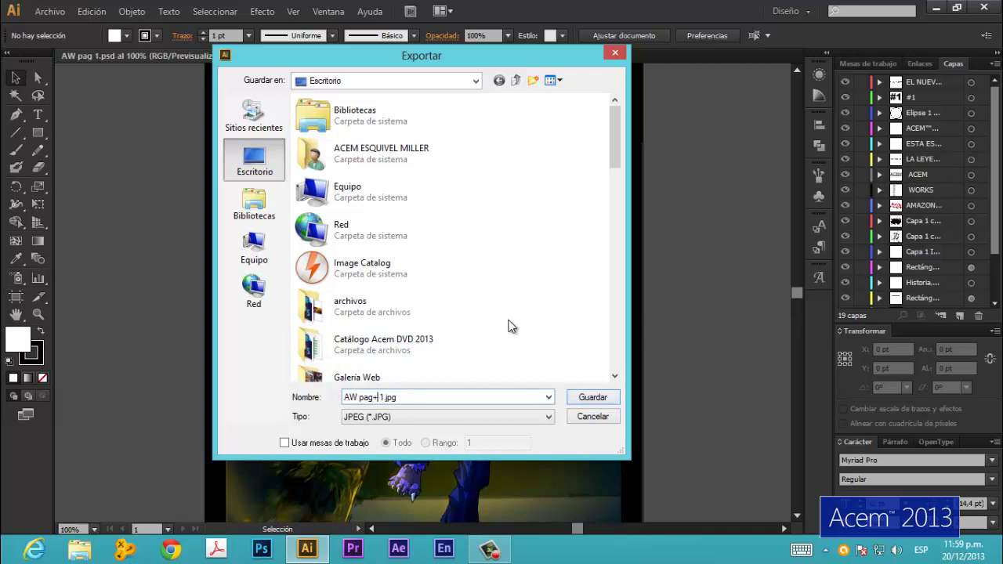
{"action": "left_click", "coordinate": [593, 399]}
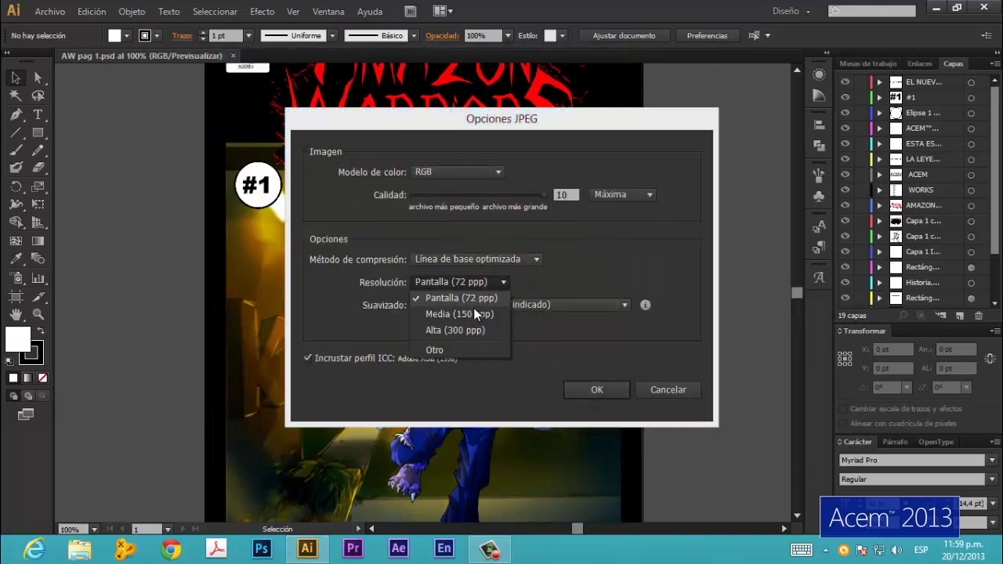
- Set JPEG resolution to Alta (300 ppp) and smoothing to Optimizado para ilustraciones
{"action": "left_click", "coordinate": [469, 328]}
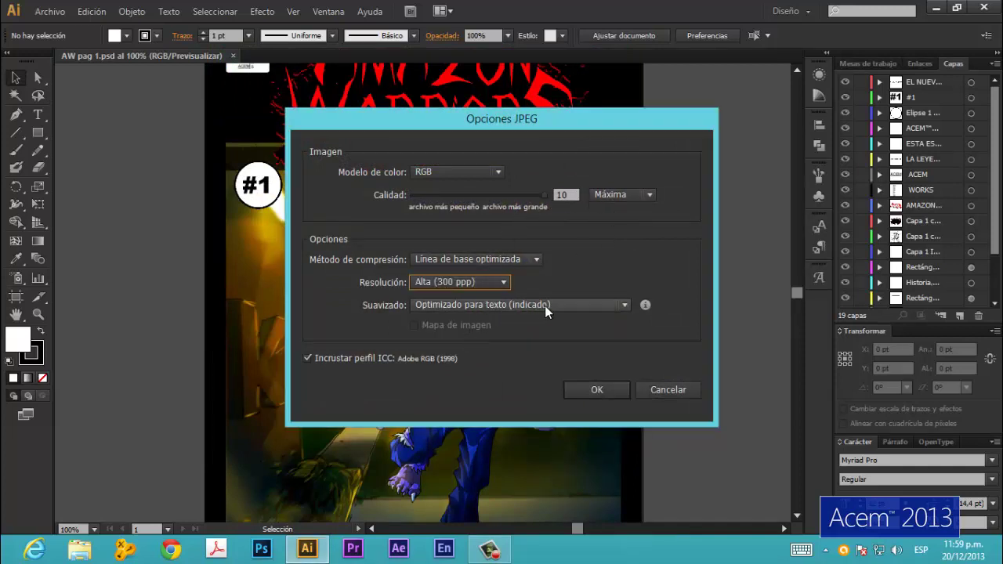
{"action": "left_click", "coordinate": [627, 305]}
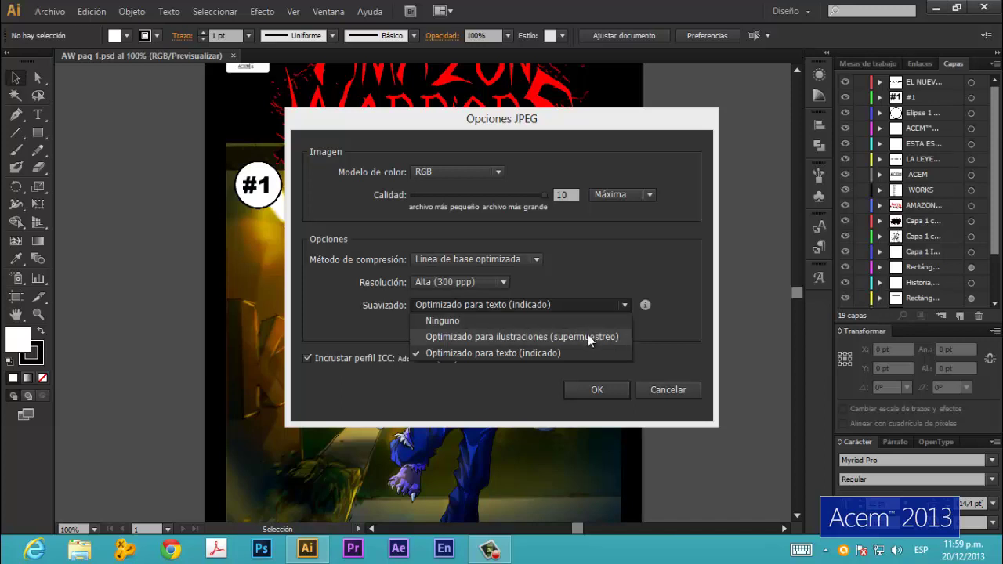
{"action": "left_click", "coordinate": [588, 336]}
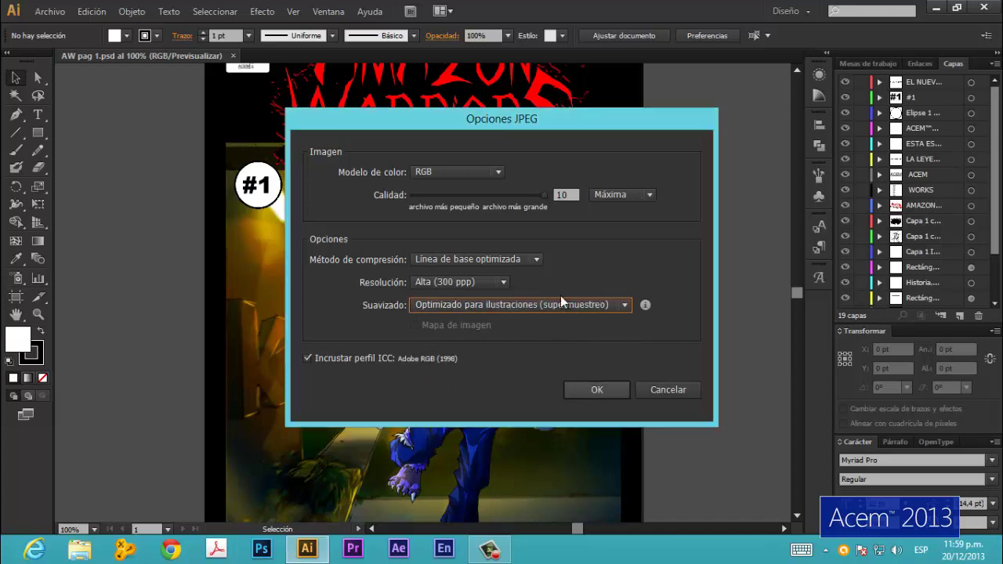
- Try CMYK and grayscale colour models, then export the JPEG in RGB
{"action": "left_click", "coordinate": [501, 171]}
{"action": "left_click", "coordinate": [439, 205]}
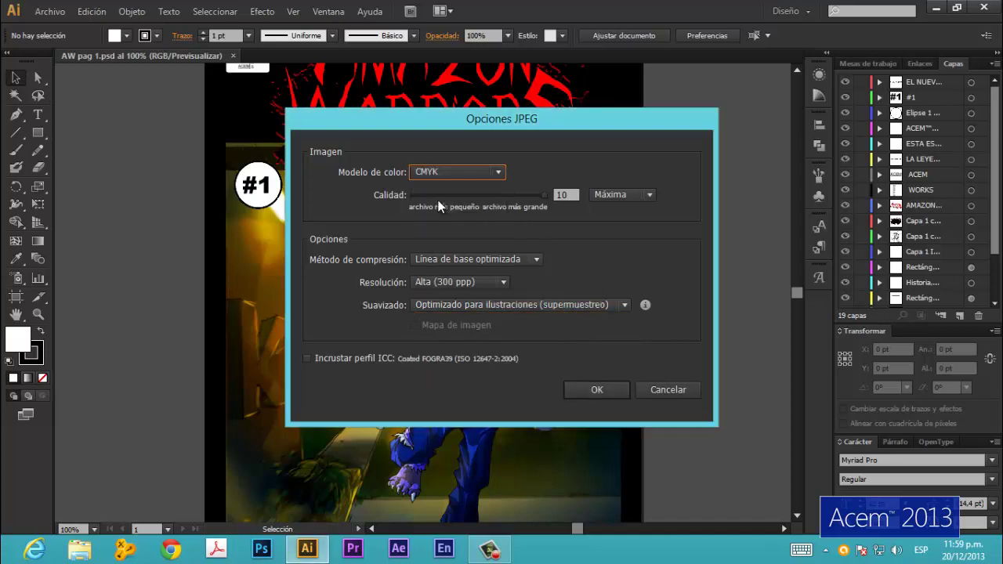
{"action": "left_click_drag", "start_coordinate": [495, 129], "coordinate": [792, 128]}
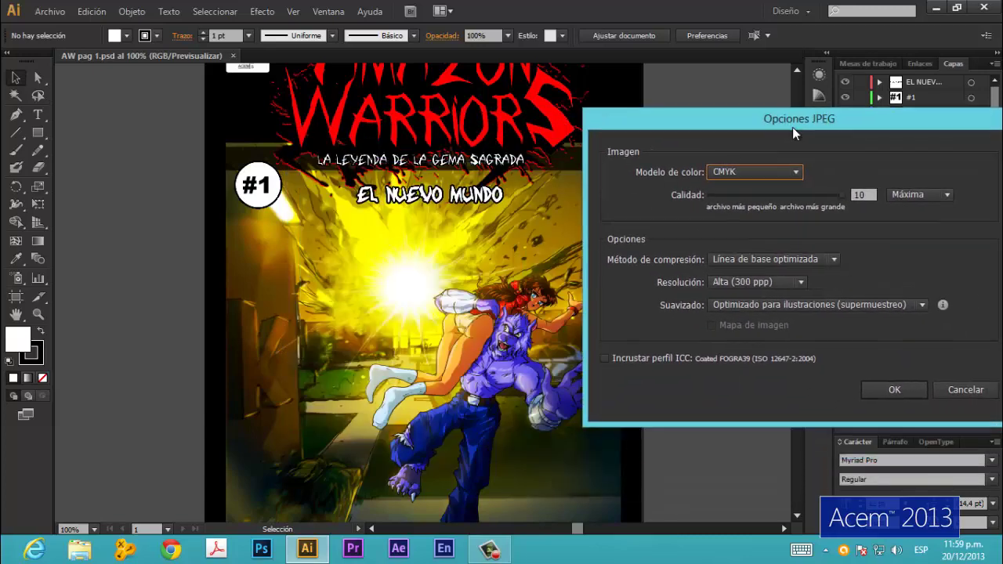
{"action": "left_click", "coordinate": [790, 172]}
{"action": "left_click", "coordinate": [768, 186]}
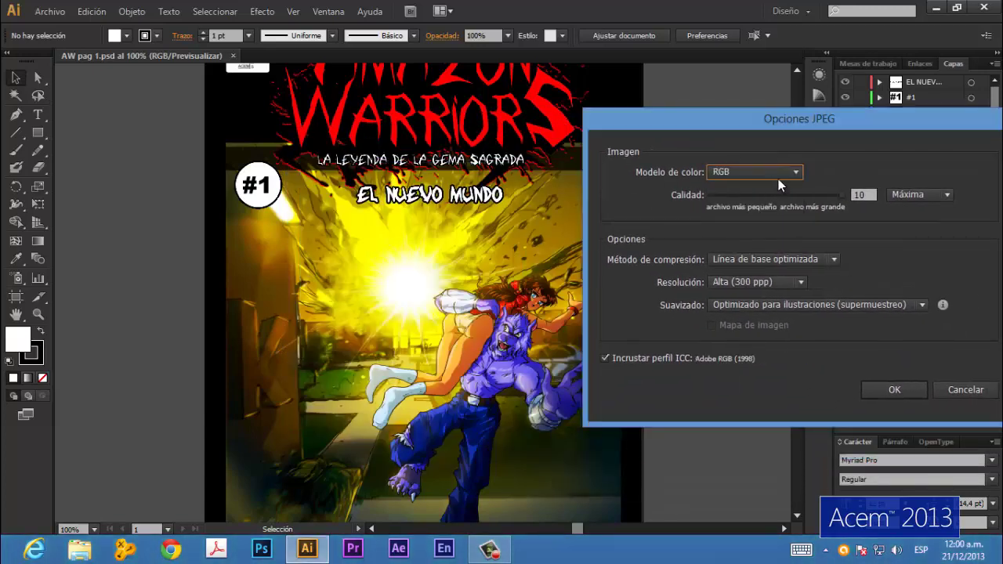
{"action": "left_click", "coordinate": [779, 175]}
{"action": "left_click", "coordinate": [737, 203]}
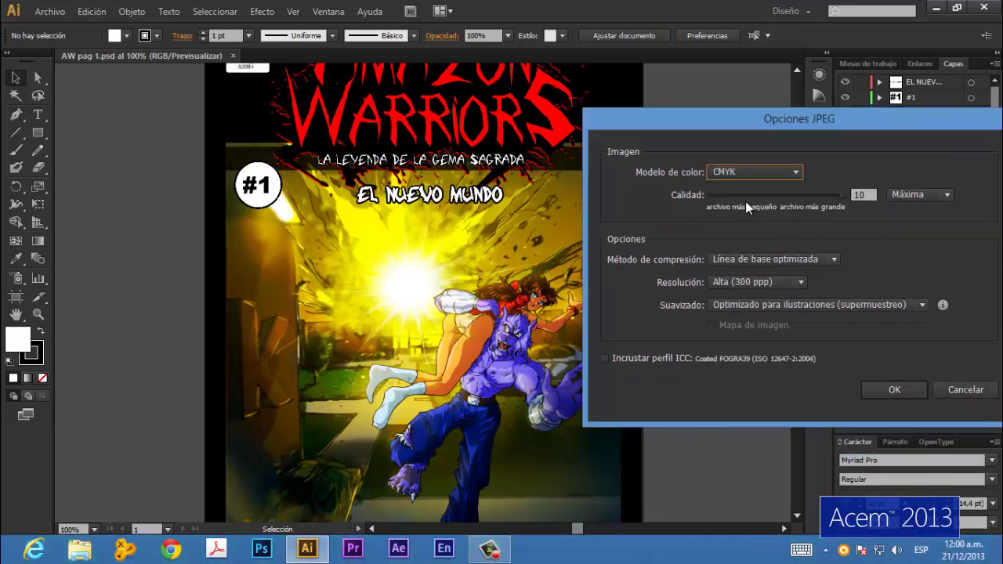
{"action": "left_click", "coordinate": [797, 173]}
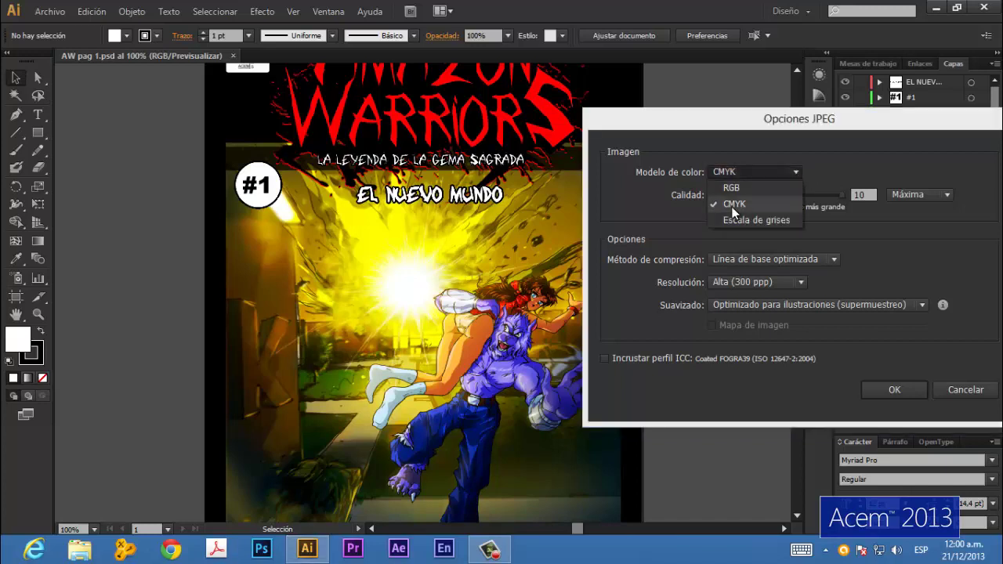
{"action": "left_click", "coordinate": [741, 217]}
{"action": "left_click", "coordinate": [797, 174]}
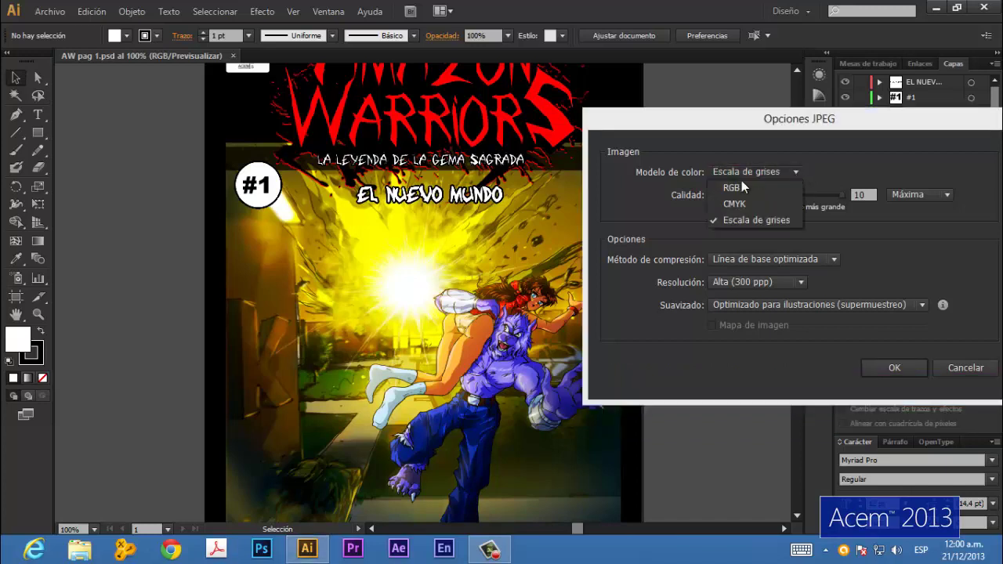
{"action": "left_click", "coordinate": [737, 187]}
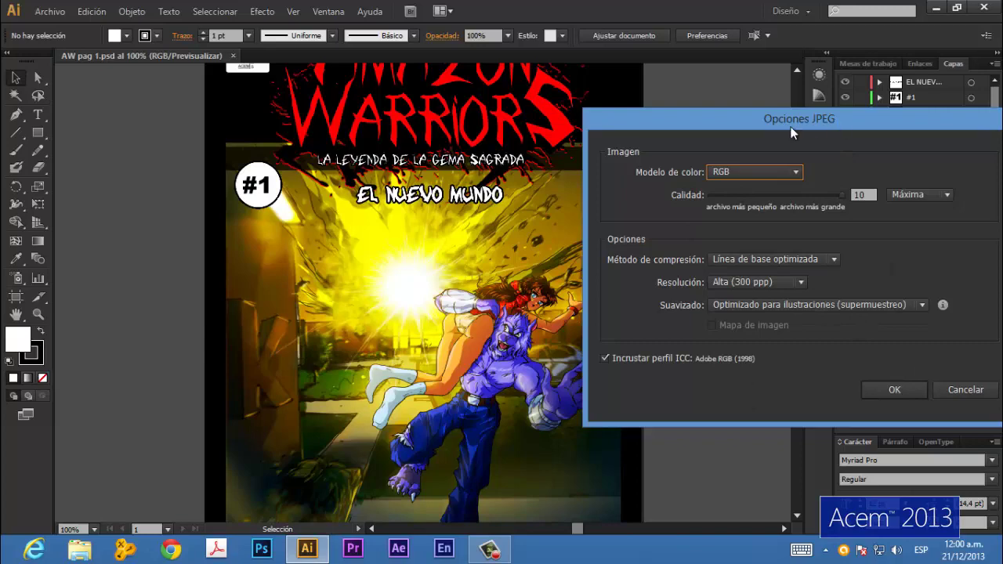
{"action": "left_click_drag", "start_coordinate": [792, 133], "coordinate": [560, 116]}
{"action": "left_click", "coordinate": [618, 385]}
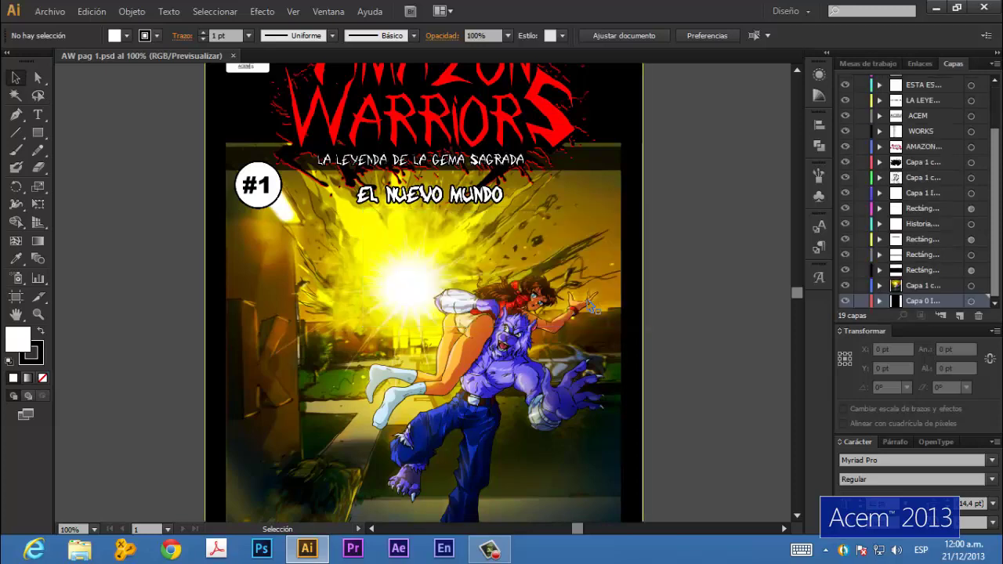
- Minimize Illustrator and show the Desktop folder in File Explorer
{"action": "left_click", "coordinate": [935, 11]}
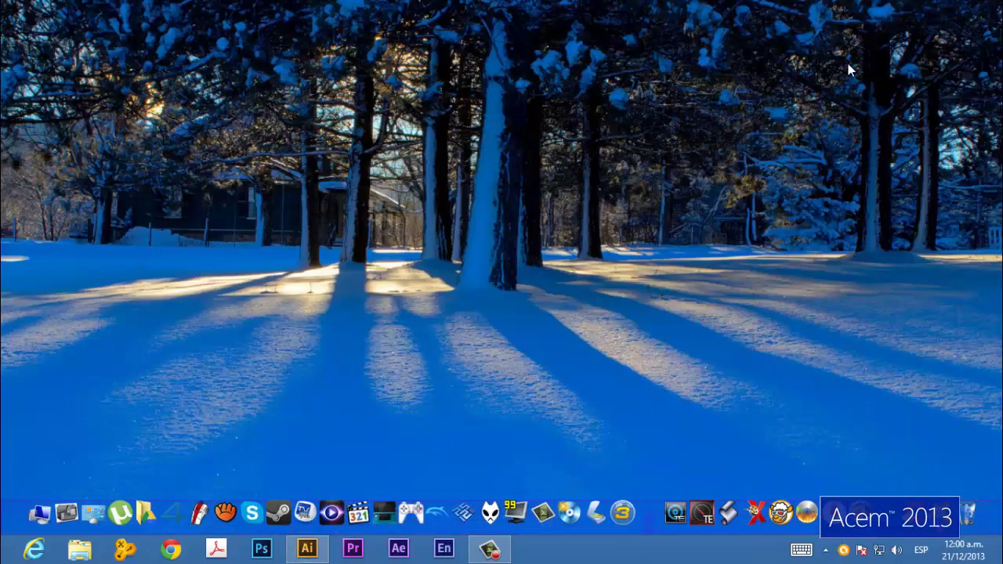
{"action": "left_click", "coordinate": [65, 510]}
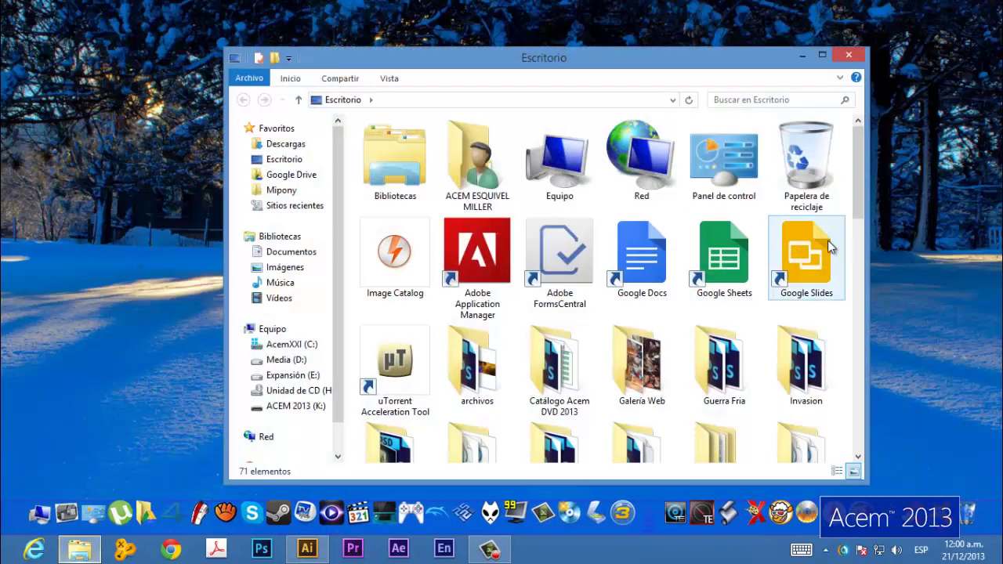
{"action": "left_click_drag", "start_coordinate": [862, 205], "coordinate": [840, 269]}
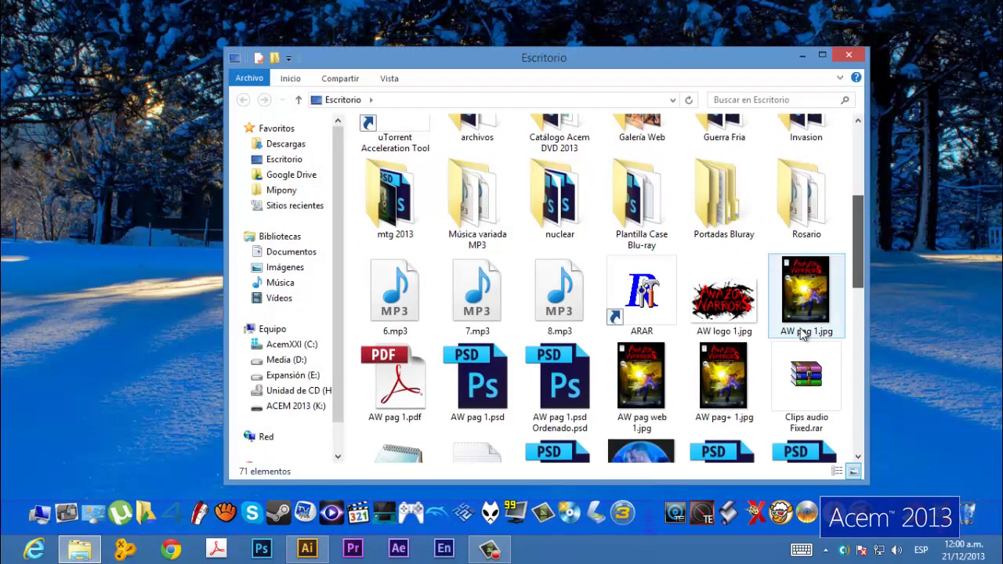
{"action": "double_click", "coordinate": [722, 389]}
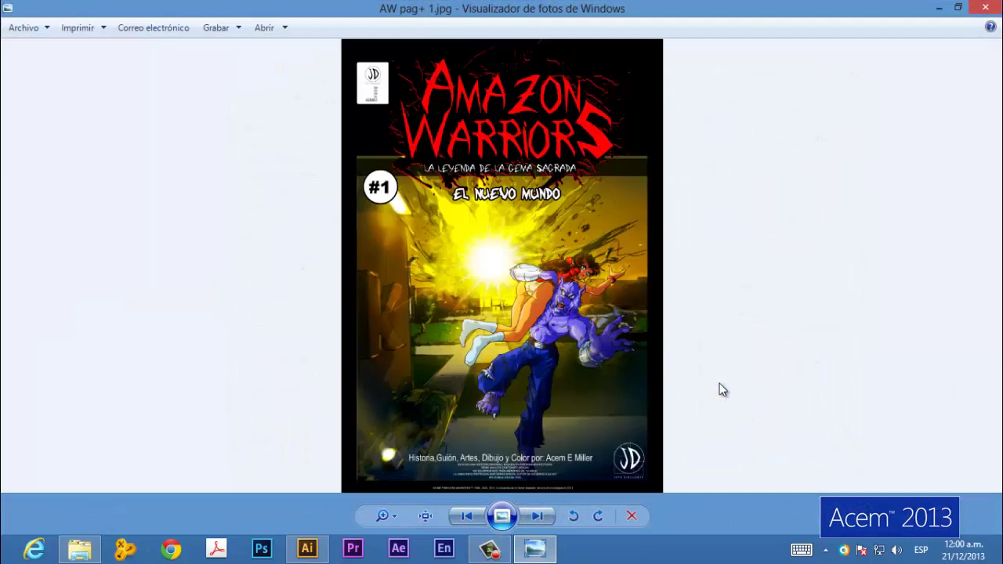
{"action": "scroll", "coordinate": [538, 282], "scroll_direction": "up", "scroll_amount": 1}
{"action": "scroll", "coordinate": [537, 282], "scroll_direction": "up", "scroll_amount": 1}
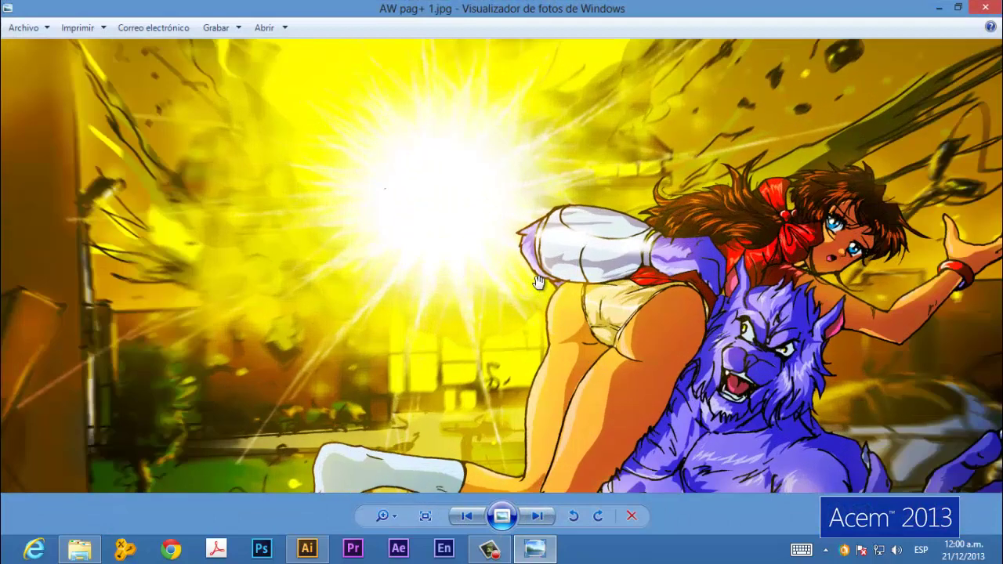
{"action": "scroll", "coordinate": [537, 282], "scroll_direction": "up", "scroll_amount": 1}
{"action": "scroll", "coordinate": [538, 282], "scroll_direction": "down", "scroll_amount": 2}
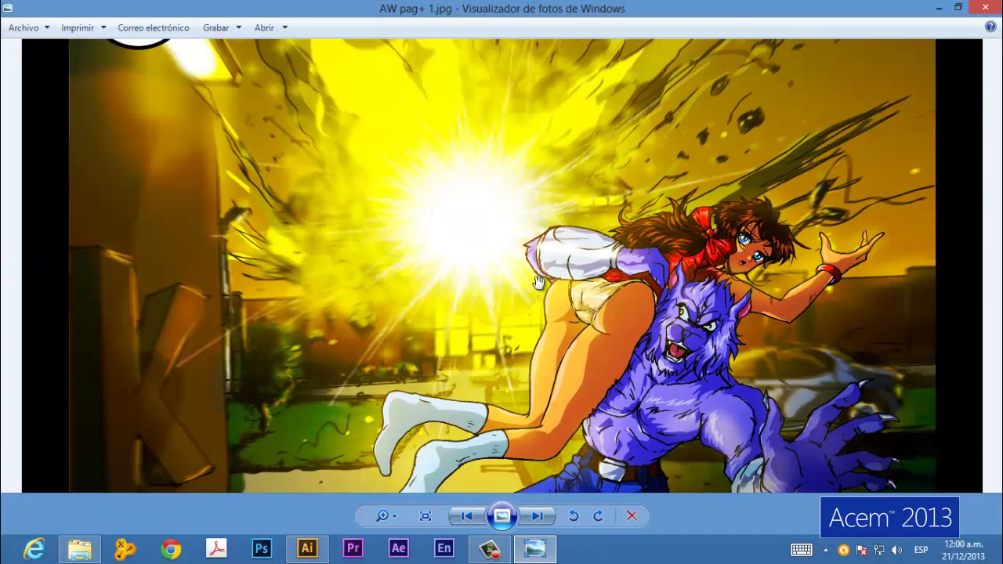
{"action": "scroll", "coordinate": [537, 282], "scroll_direction": "down", "scroll_amount": 1}
{"action": "scroll", "coordinate": [519, 139], "scroll_direction": "up", "scroll_amount": 1}
{"action": "scroll", "coordinate": [486, 135], "scroll_direction": "up", "scroll_amount": 2}
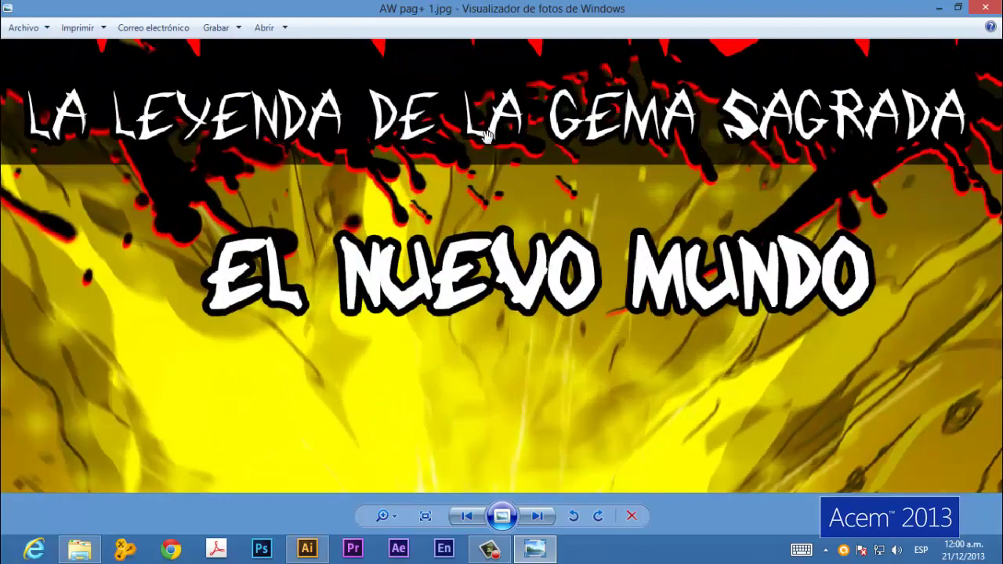
{"action": "scroll", "coordinate": [486, 135], "scroll_direction": "down", "scroll_amount": 1}
{"action": "scroll", "coordinate": [486, 135], "scroll_direction": "down", "scroll_amount": 1}
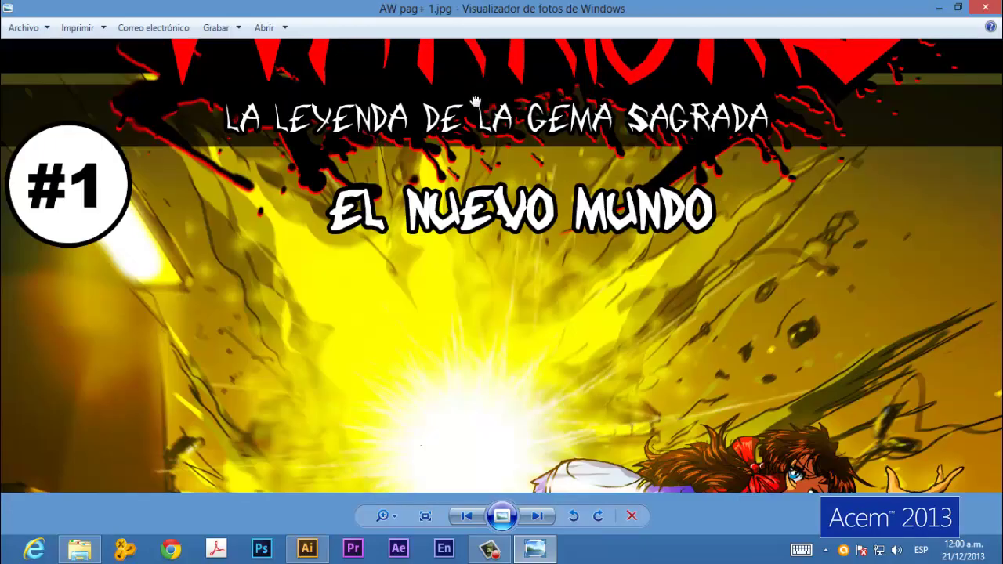
{"action": "left_click_drag", "start_coordinate": [475, 101], "coordinate": [473, 408]}
{"action": "left_click_drag", "start_coordinate": [380, 432], "coordinate": [585, 182]}
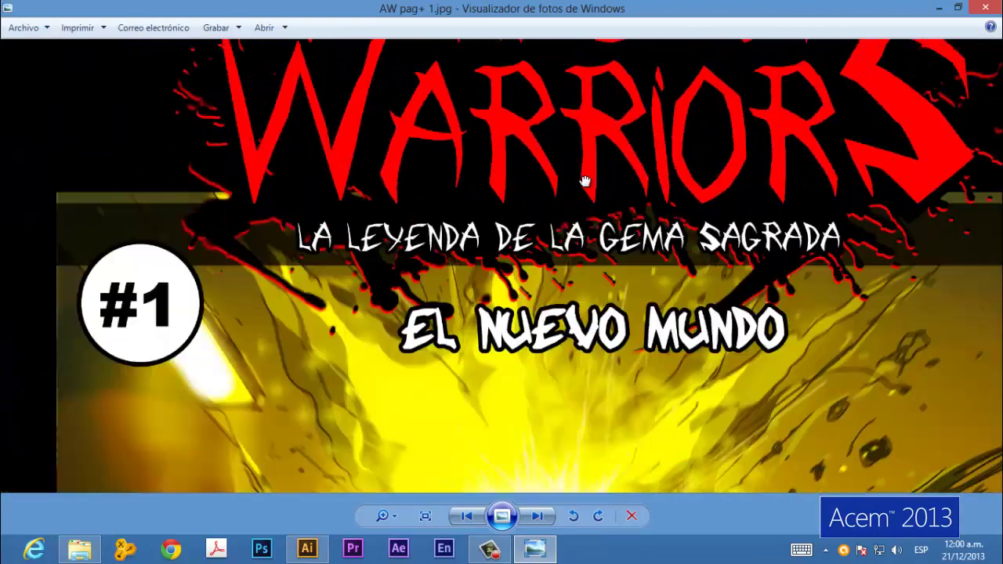
{"action": "mouse_move", "coordinate": [493, 376]}
{"action": "left_mouse_down"}
{"action": "mouse_move", "coordinate": [604, 313]}
{"action": "mouse_move", "coordinate": [487, 276]}
{"action": "left_mouse_up"}
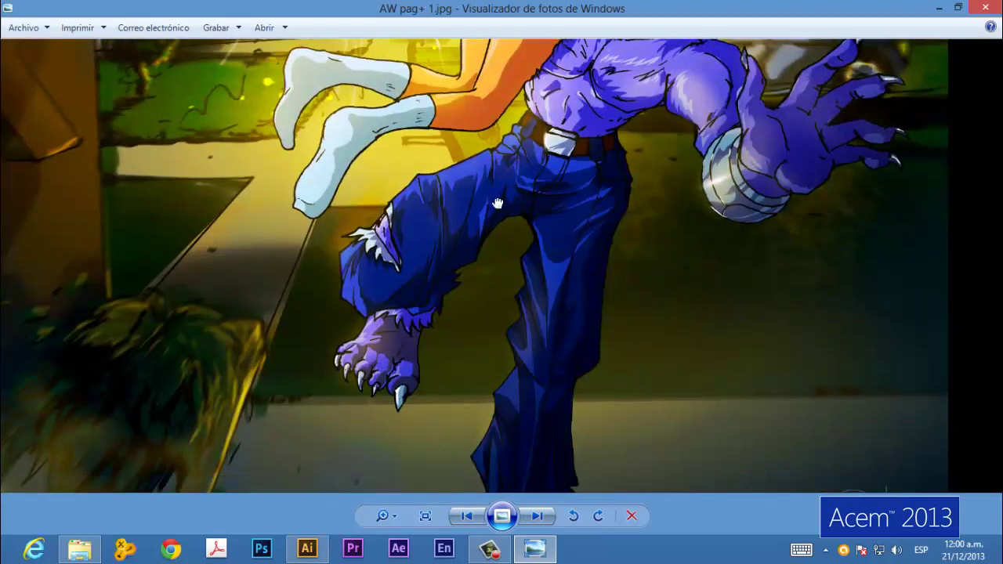
{"action": "left_click_drag", "start_coordinate": [497, 203], "coordinate": [498, 31]}
{"action": "left_click_drag", "start_coordinate": [495, 289], "coordinate": [556, 235]}
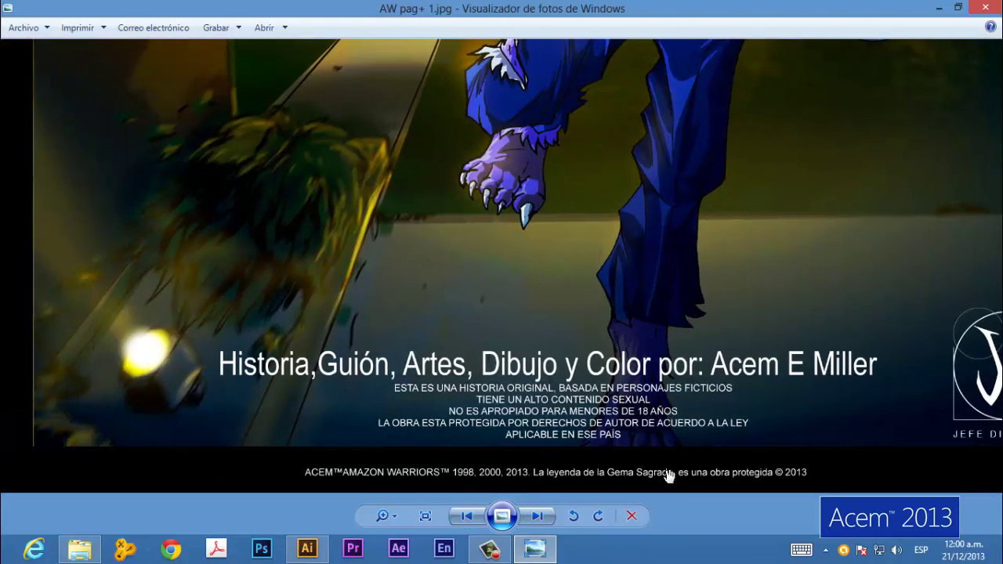
{"action": "scroll", "coordinate": [446, 472], "scroll_direction": "up", "scroll_amount": 1}
{"action": "scroll", "coordinate": [446, 472], "scroll_direction": "up", "scroll_amount": 1}
{"action": "scroll", "coordinate": [445, 472], "scroll_direction": "down", "scroll_amount": 1}
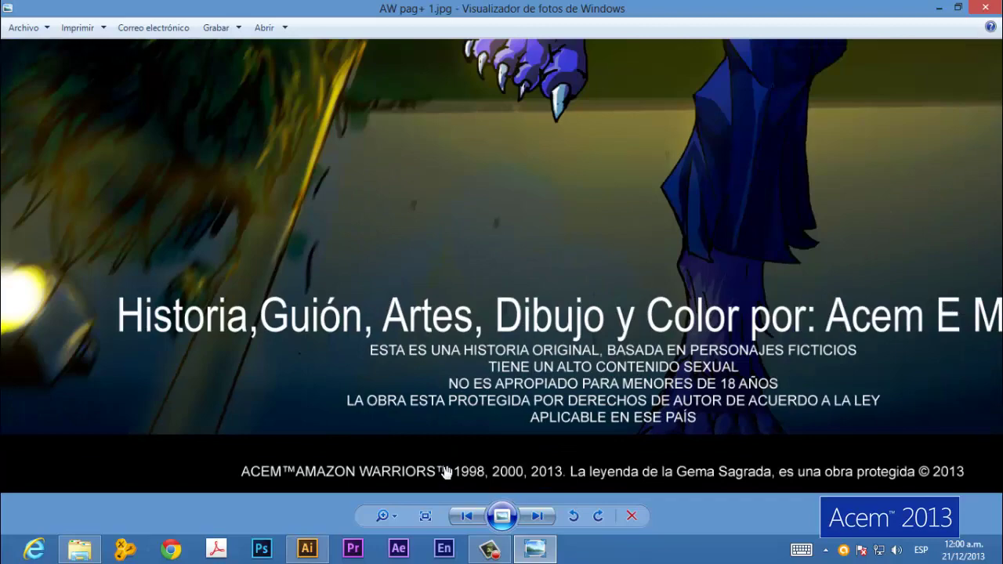
{"action": "scroll", "coordinate": [445, 473], "scroll_direction": "down", "scroll_amount": 1}
{"action": "scroll", "coordinate": [466, 369], "scroll_direction": "down", "scroll_amount": 3}
{"action": "scroll", "coordinate": [606, 388], "scroll_direction": "down", "scroll_amount": 1}
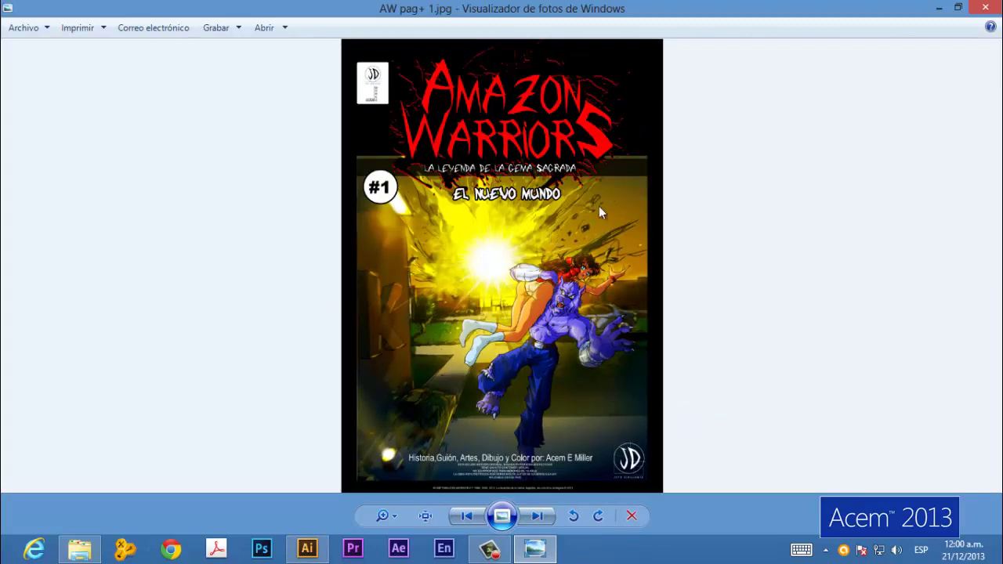
{"action": "left_click", "coordinate": [985, 7]}
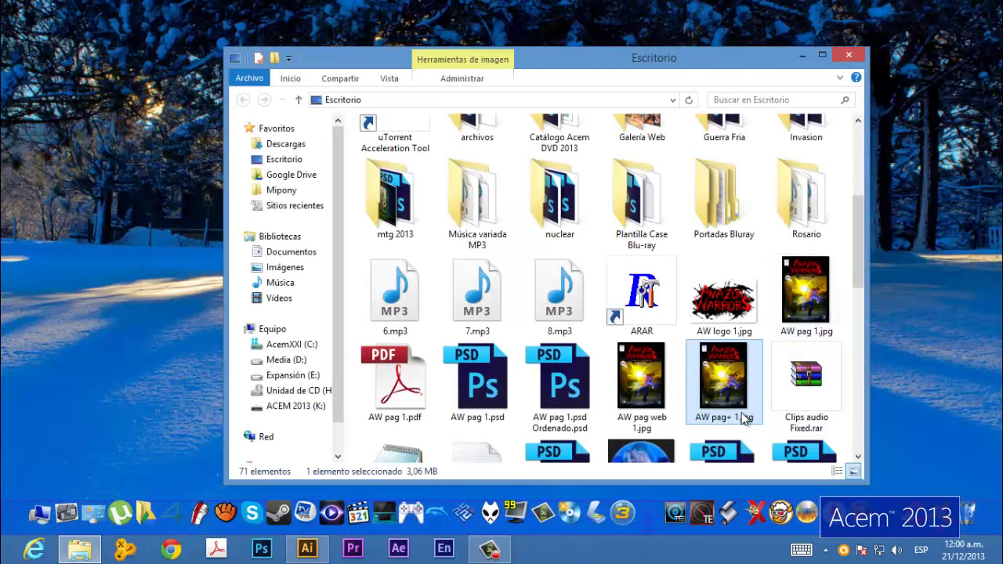
{"action": "mouse_move", "coordinate": [723, 379]}
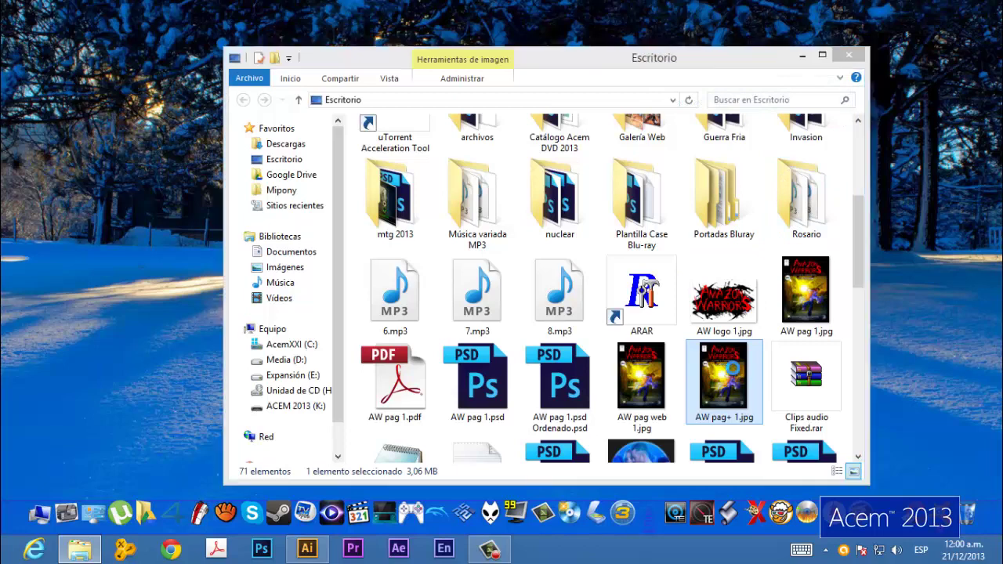
{"action": "double_click", "coordinate": [735, 373]}
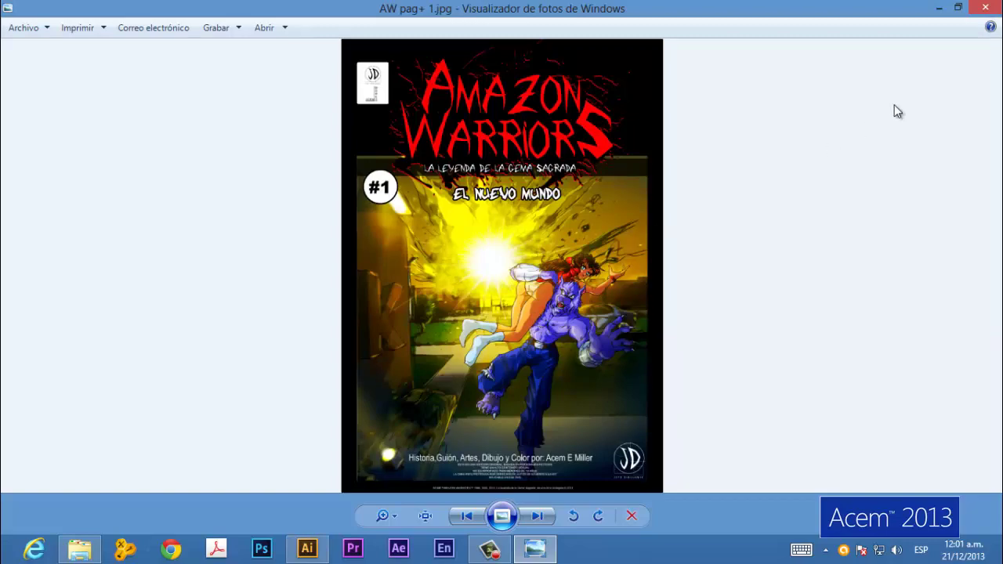
{"action": "left_click", "coordinate": [986, 9]}
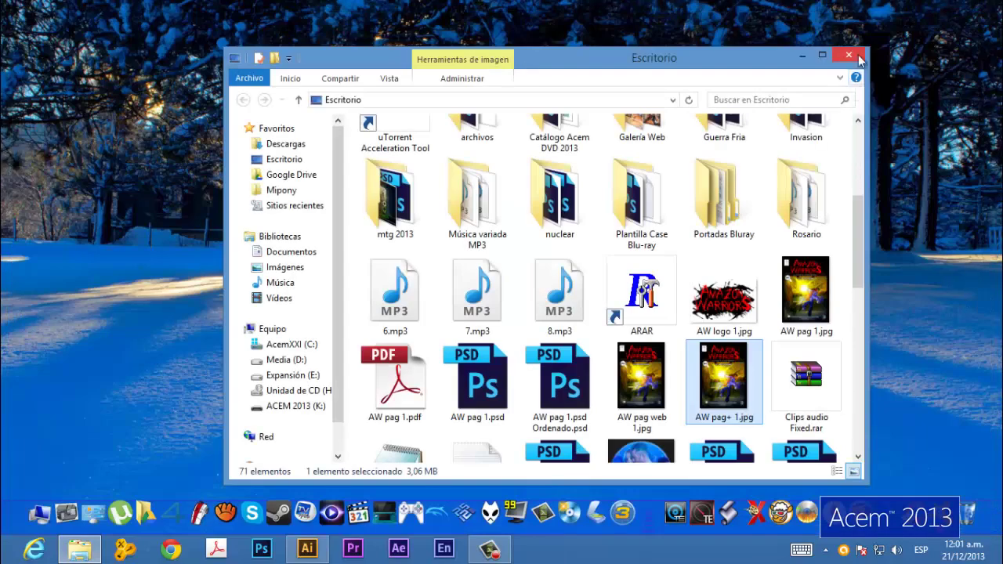